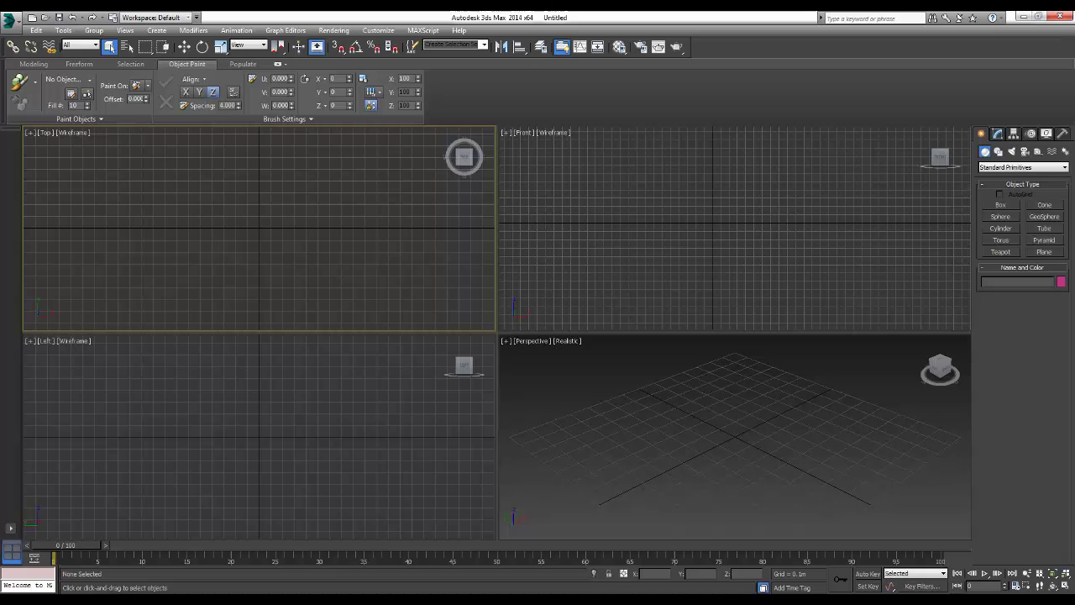
Draw Plane001 in the Top viewport, undoing the first plane mistakenly drawn in the Front view
left_click(1044, 251)
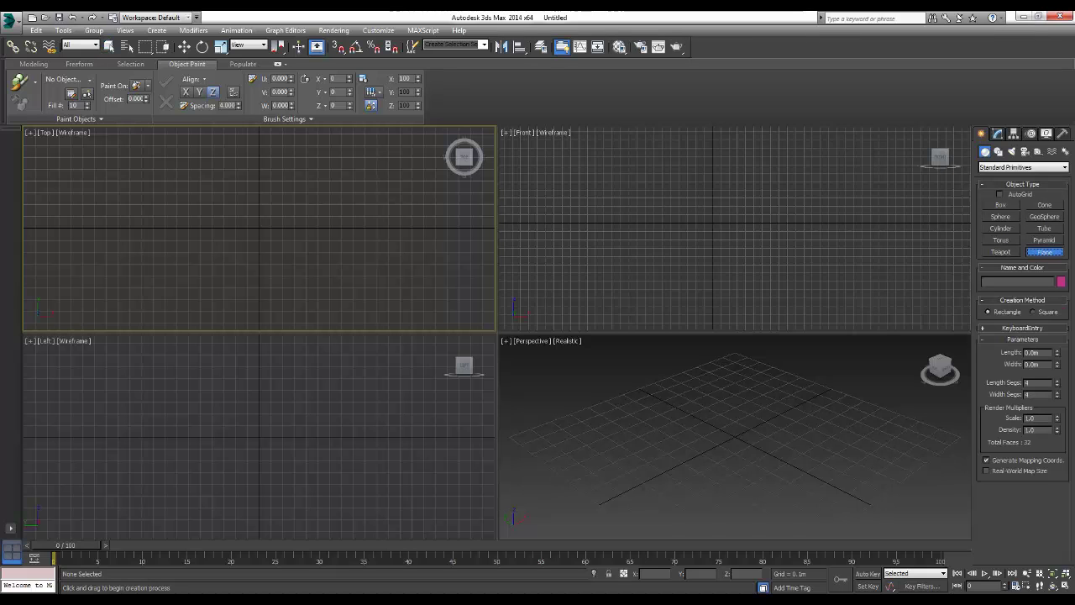
left_click_drag(588, 148, 776, 289)
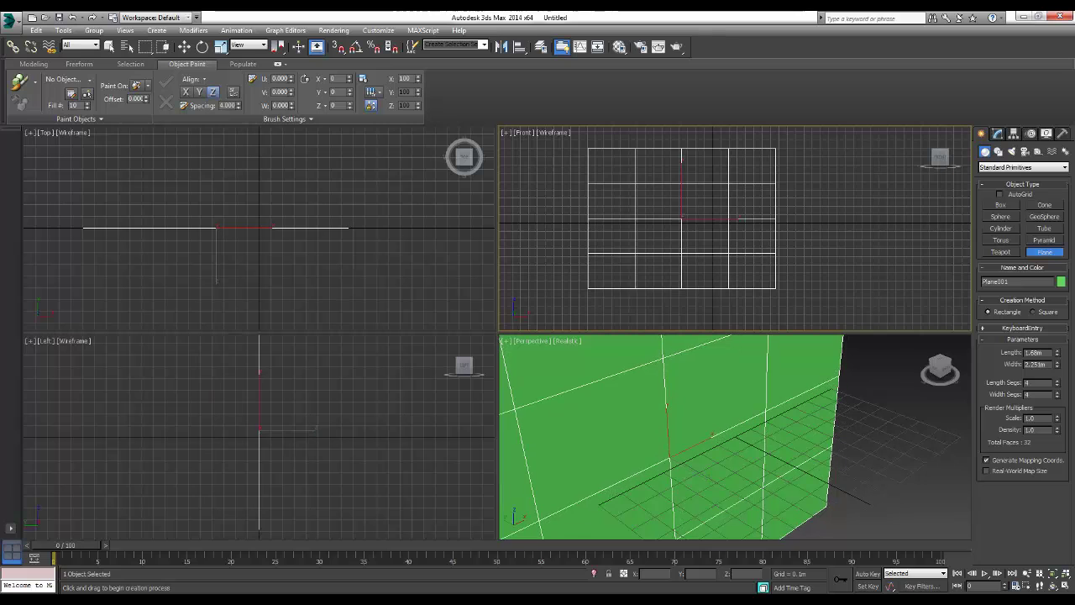
key("ctrl+z")
key("t")
left_click_drag(613, 158, 818, 289)
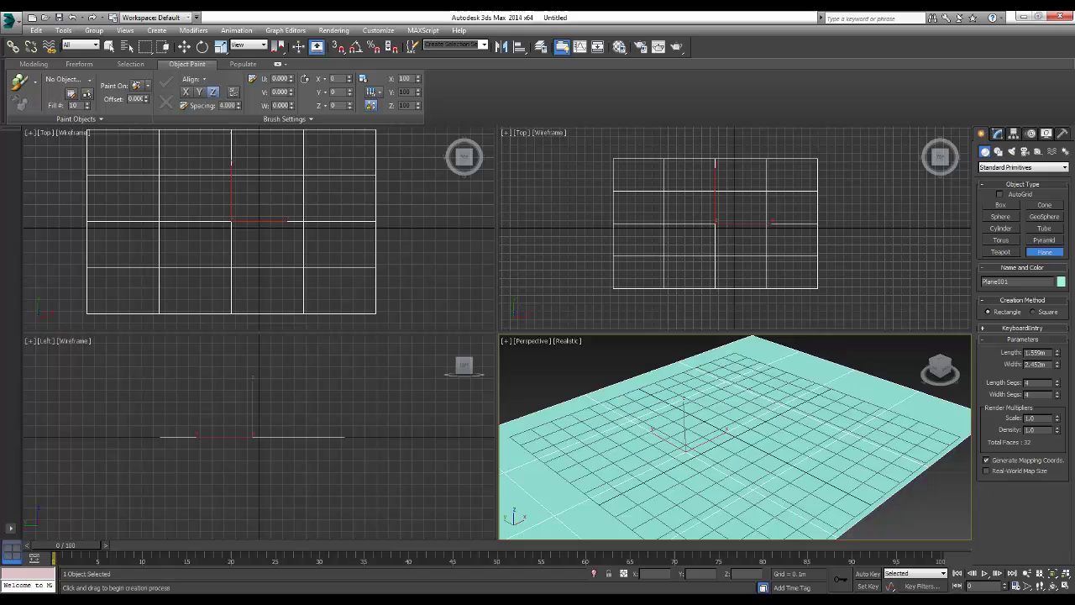
scroll(735, 437, "down", 3)
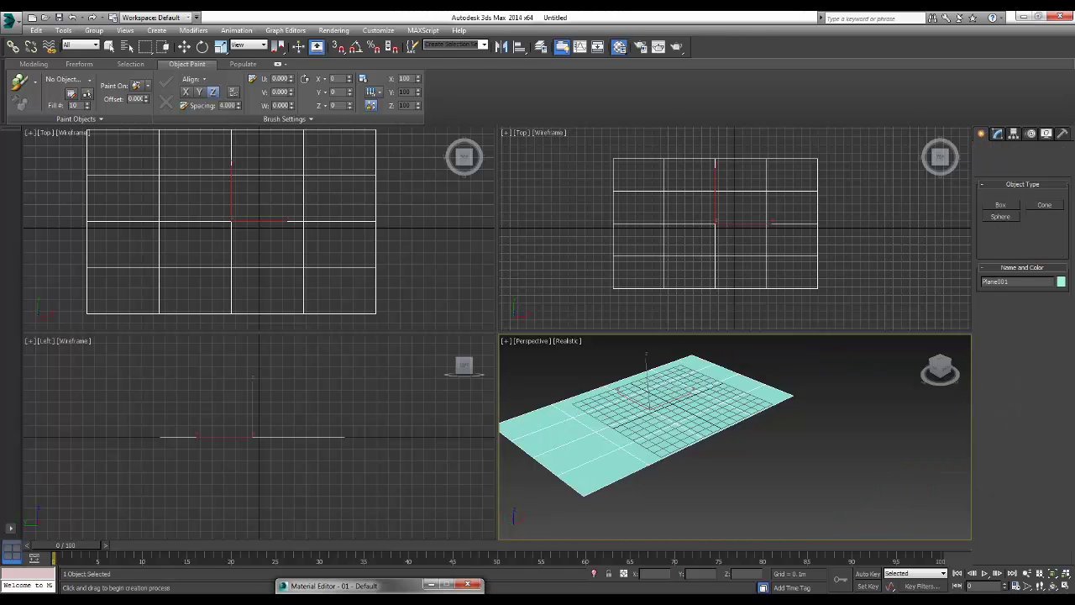
Drag the 01 - Default material from the Material Editor onto the plane
left_click(619, 46)
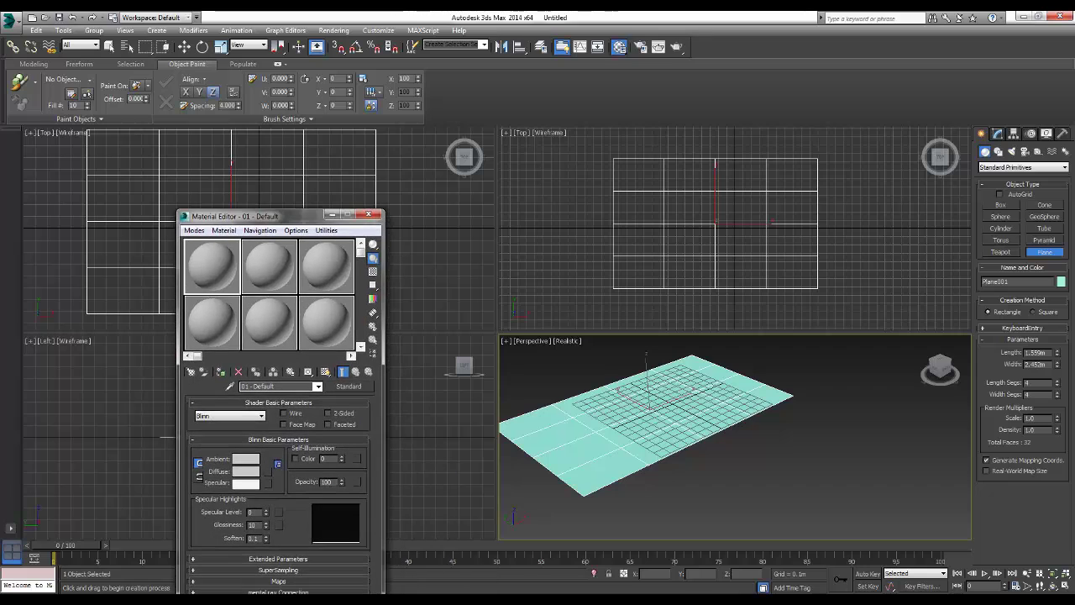
left_click_drag(212, 266, 614, 382)
middle_click_drag(613, 383, 706, 412)
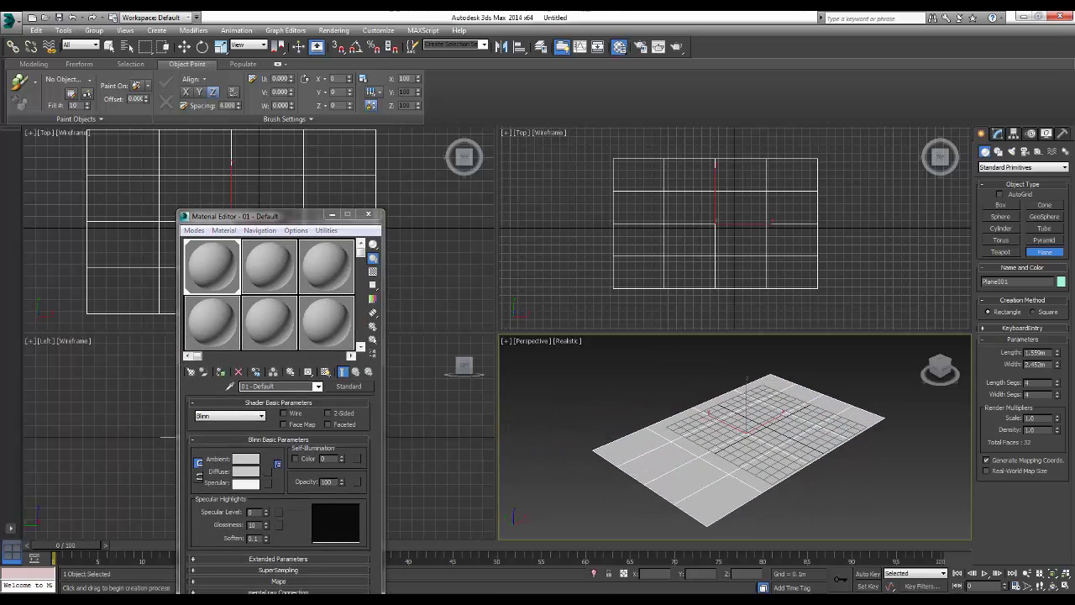
Walk the perspective view forward over the plane, then reselect it
key("q")
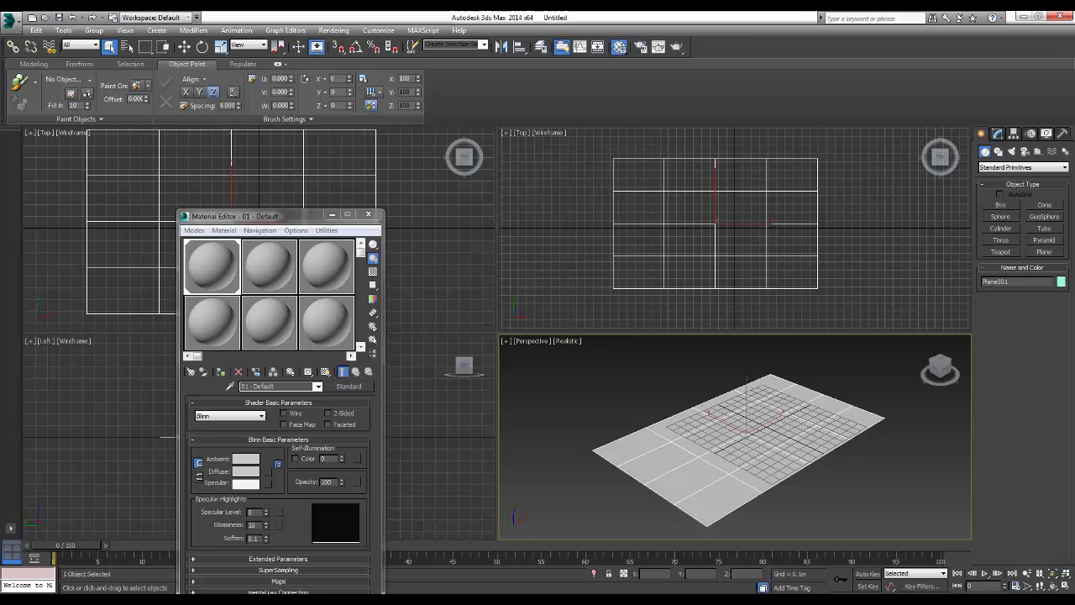
key("ctrl+d")
key("Up")
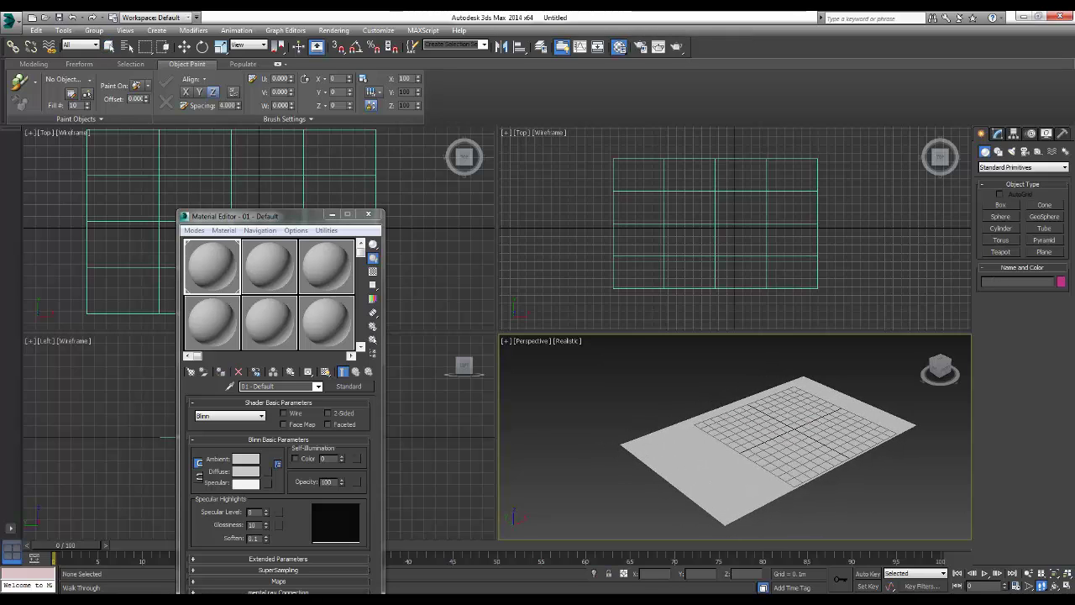
key("Up")
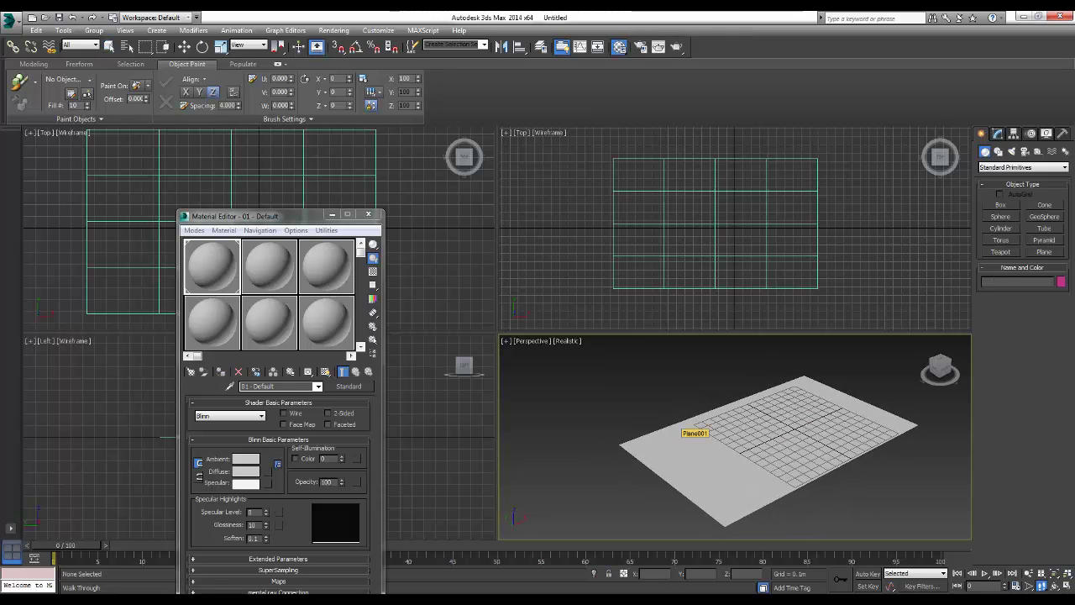
key("Up")
key("Right")
key("Up")
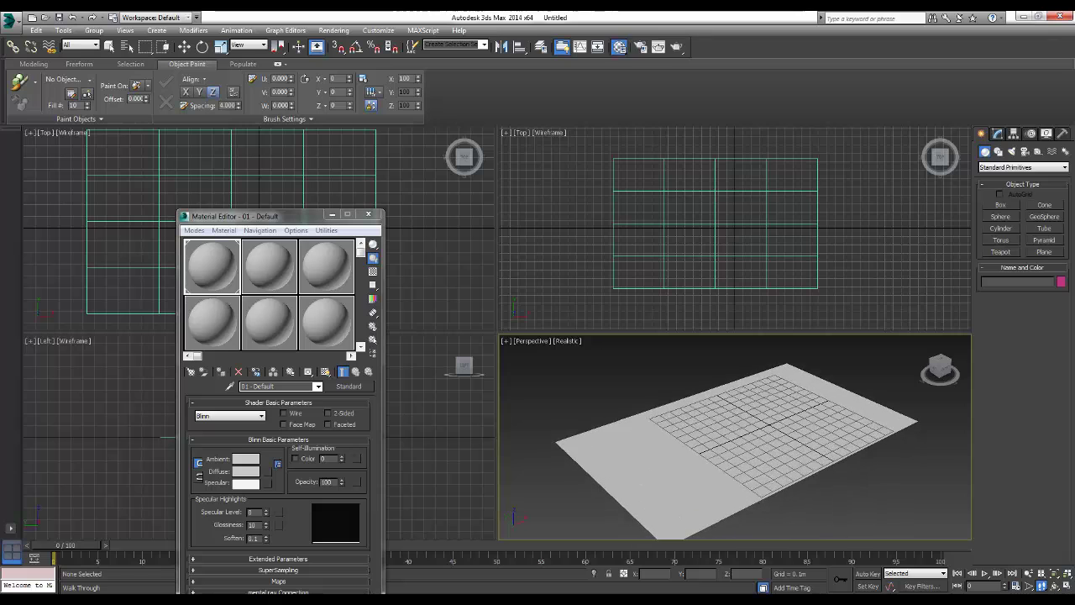
key("Escape")
key("ctrl+a")
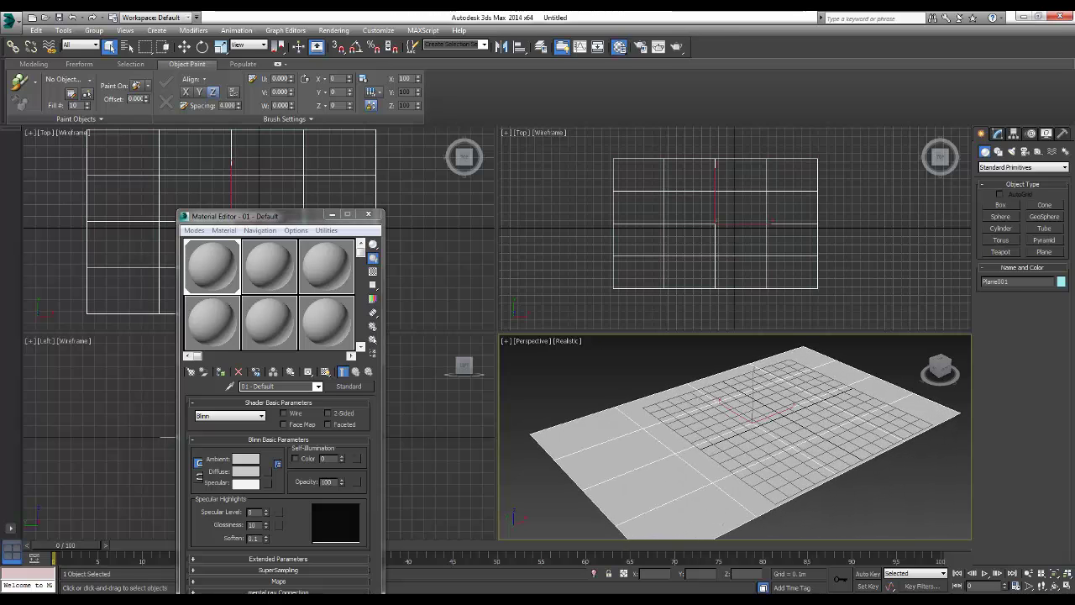
Minimize the Material Editor and walk the perspective view over the plane
left_click(331, 213)
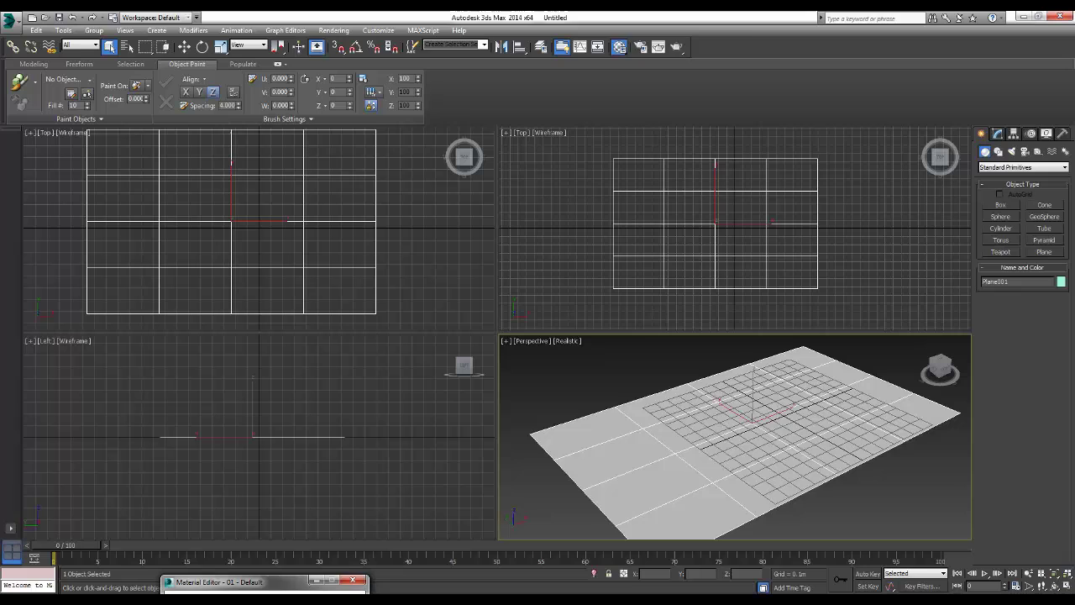
key("ctrl+d")
key("Up")
key("Down")
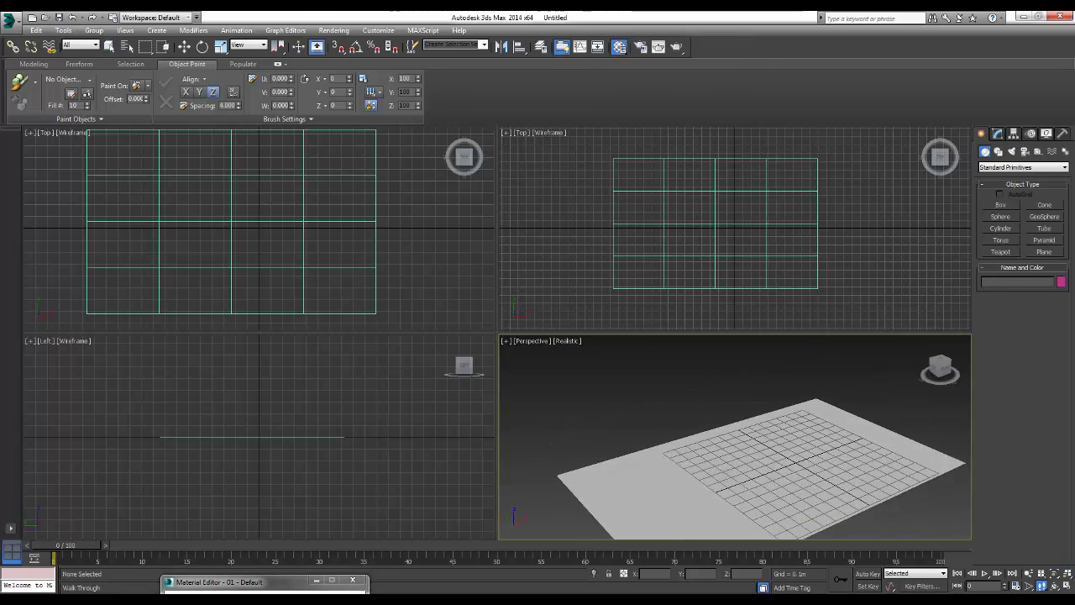
key("Up")
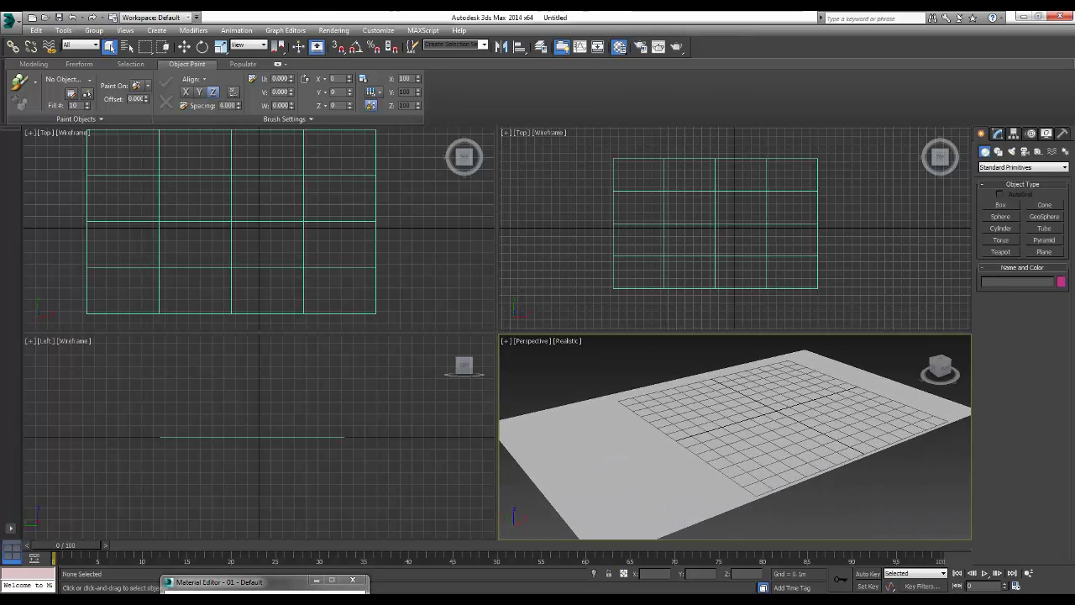
key("Escape")
key("ctrl+a")
Walk the view back and closer again to frame the plane from a new angle
key("Up")
key("Down")
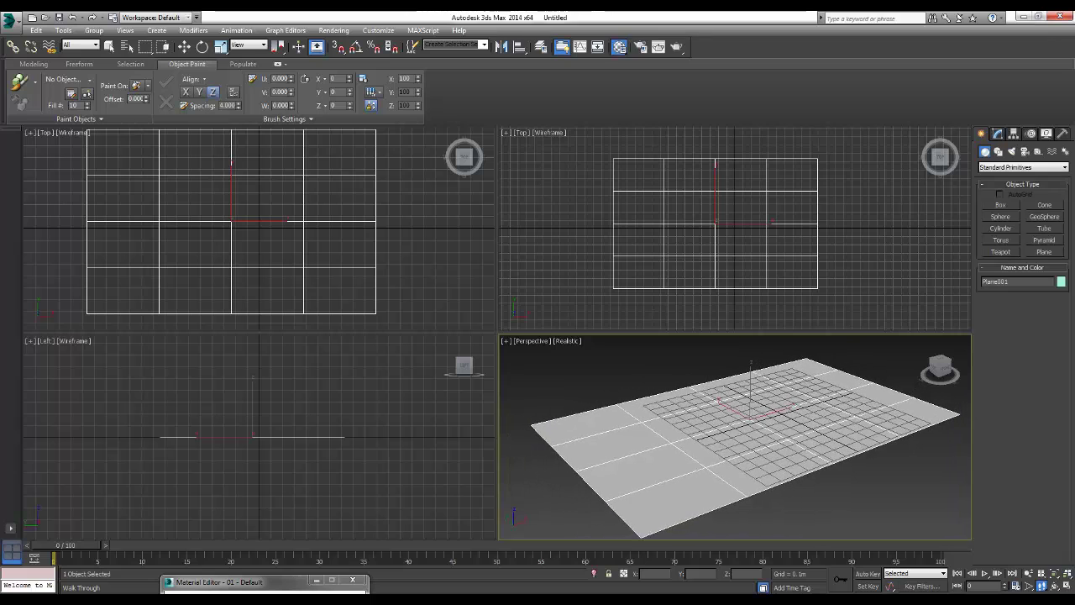
key("Down")
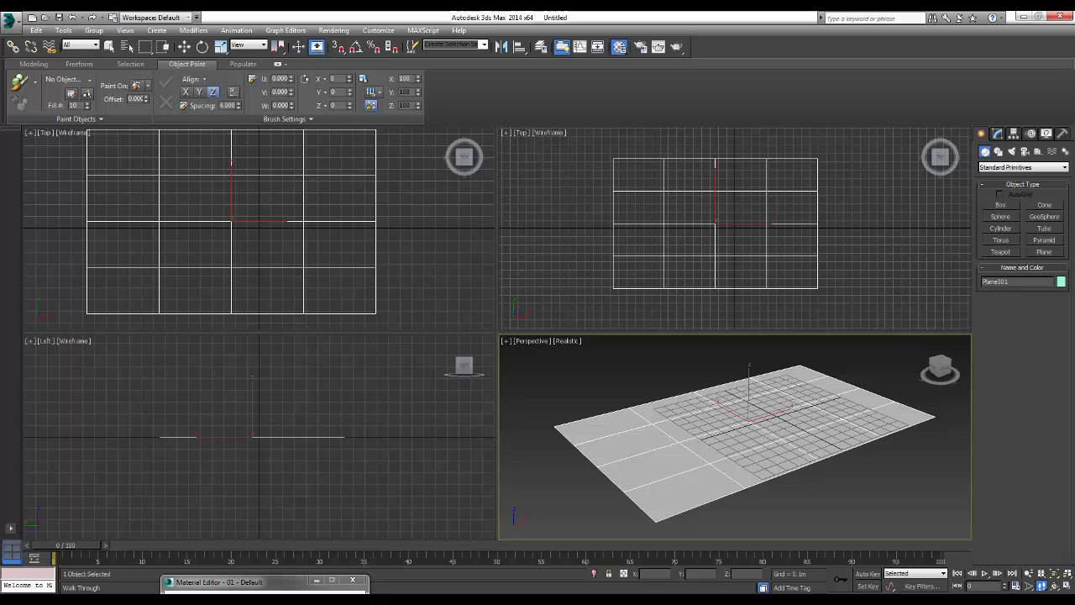
key("Up")
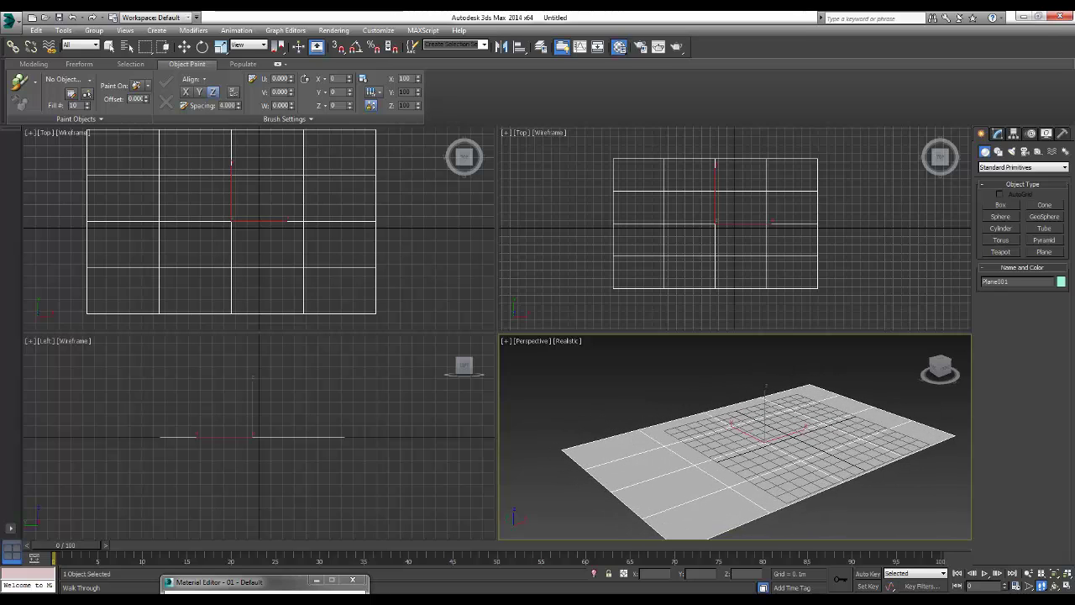
key("Up")
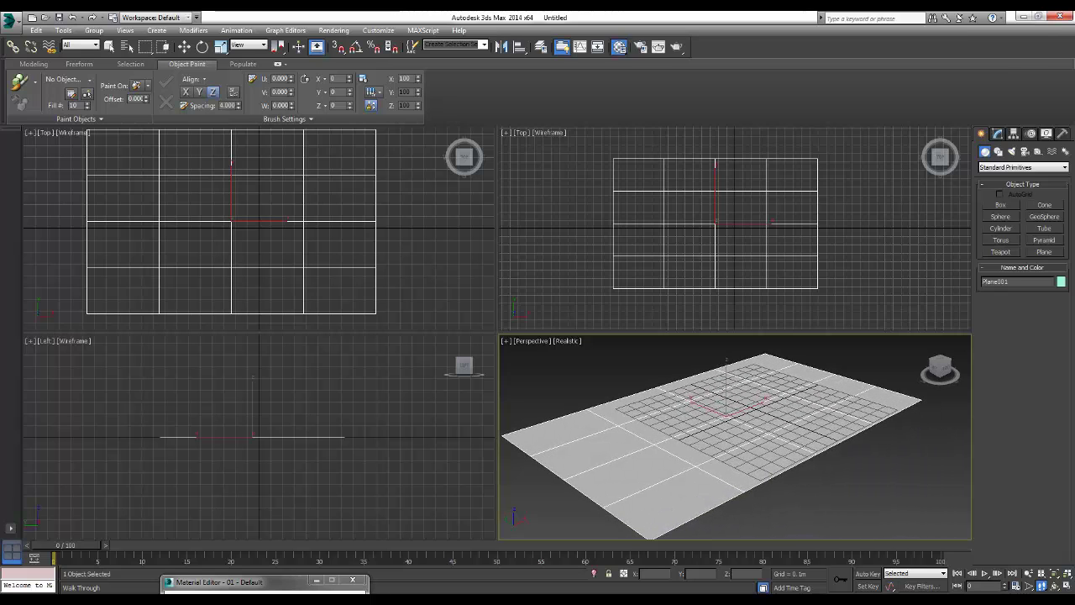
key("Up")
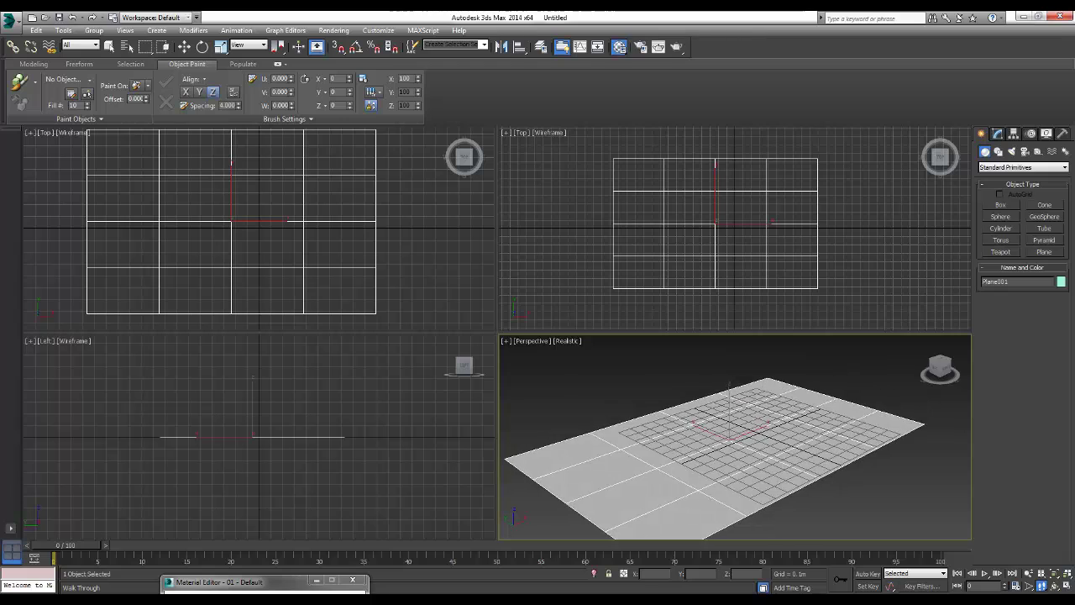
key("q")
key("ctrl+d")
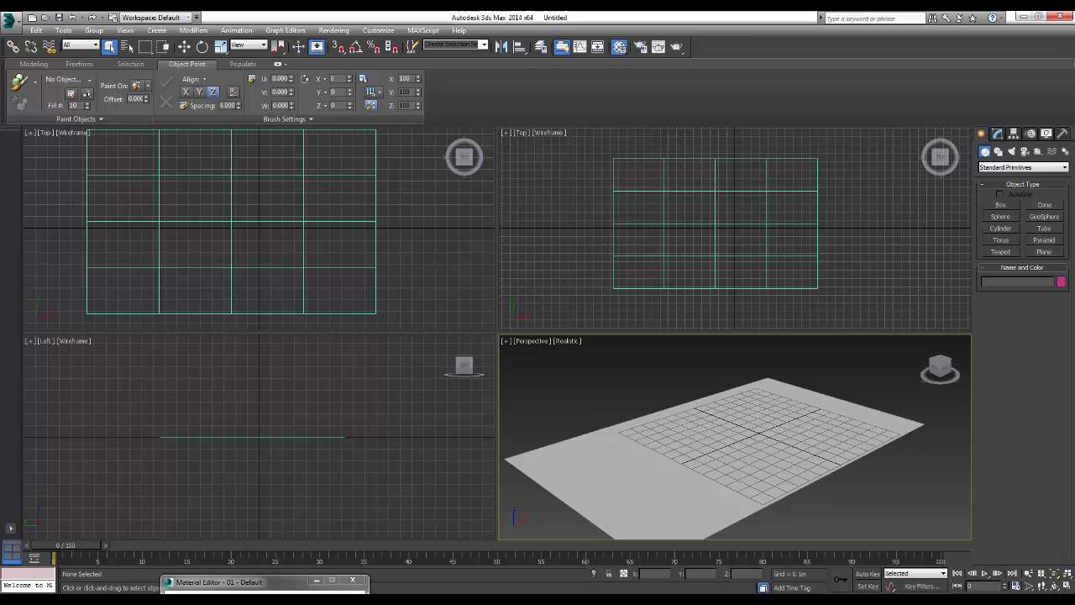
Step the view past the plane, turn on Edged Faces with F4, and reselect the plane
key("Up")
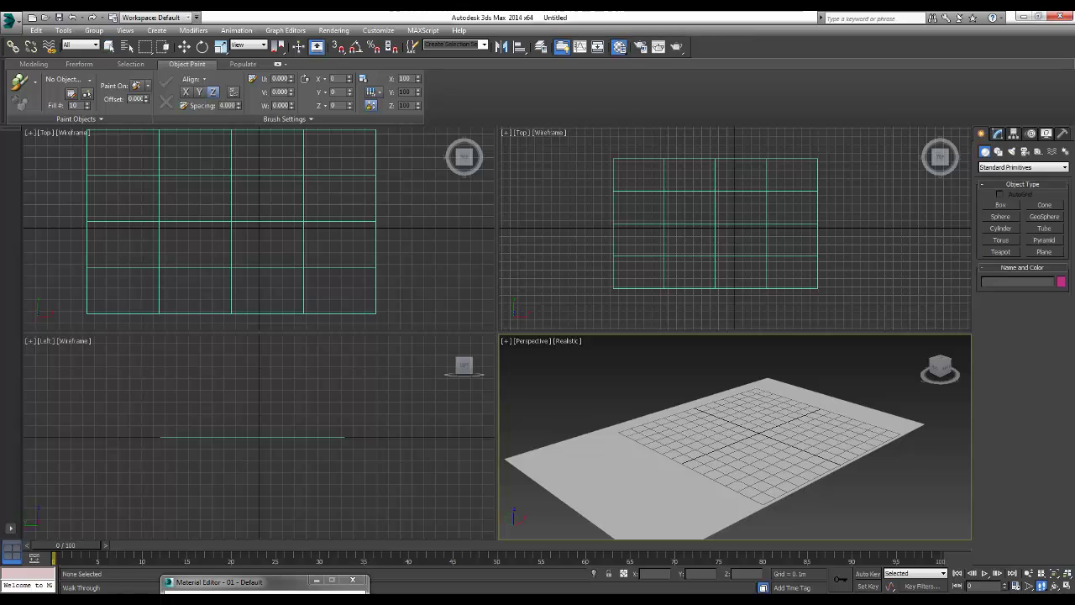
key("Up")
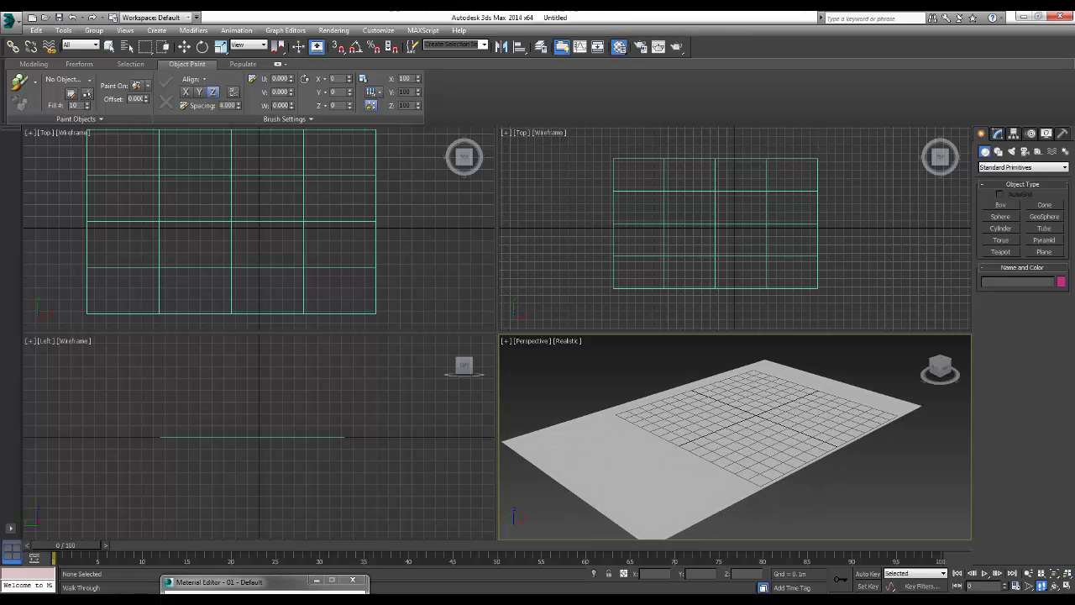
key("Up")
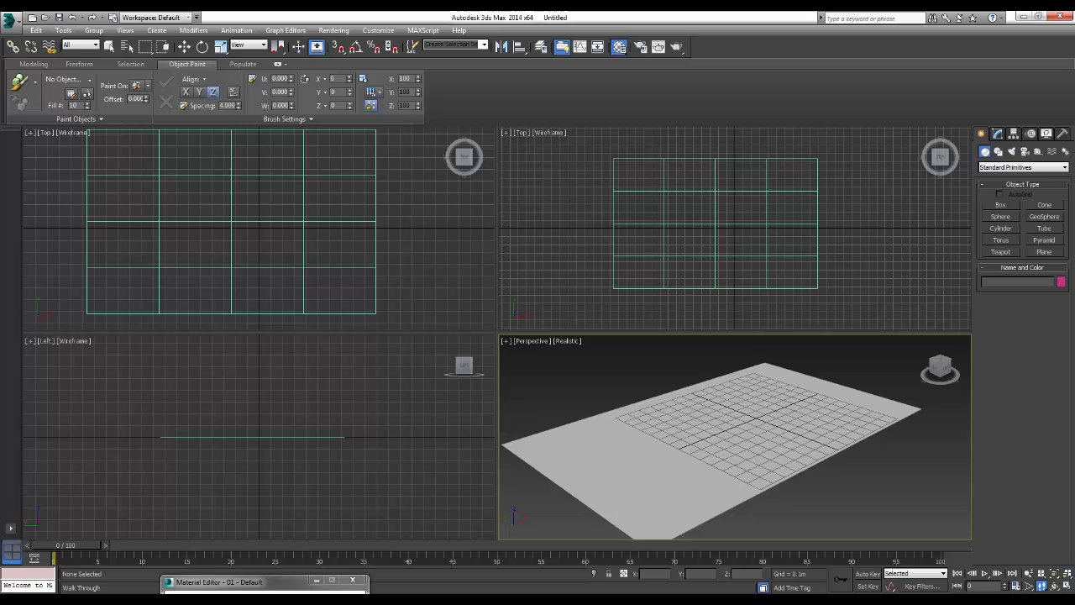
key("Left")
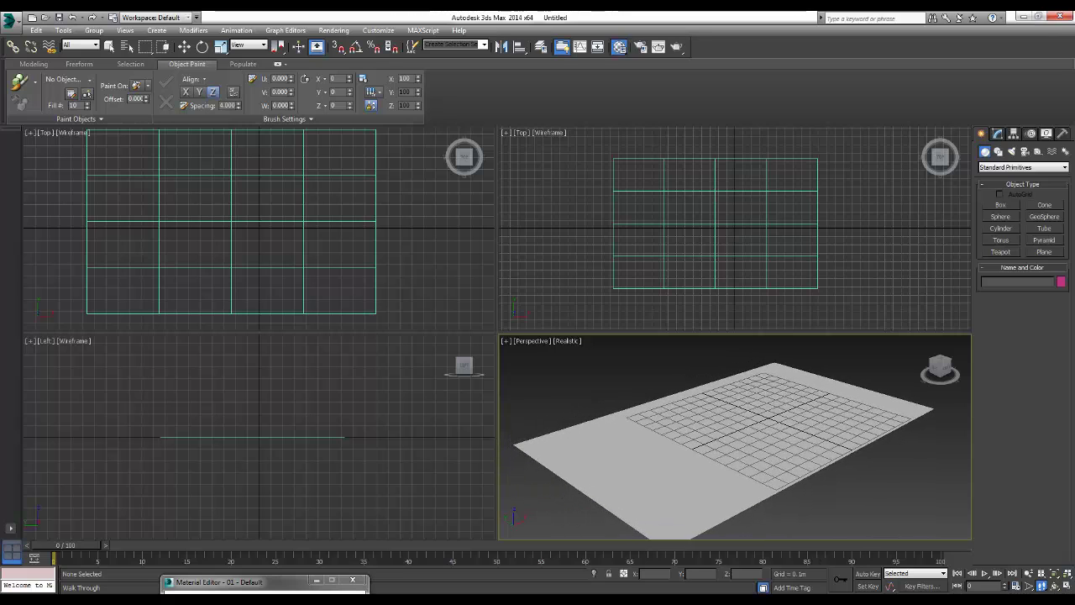
key("F4")
key("q")
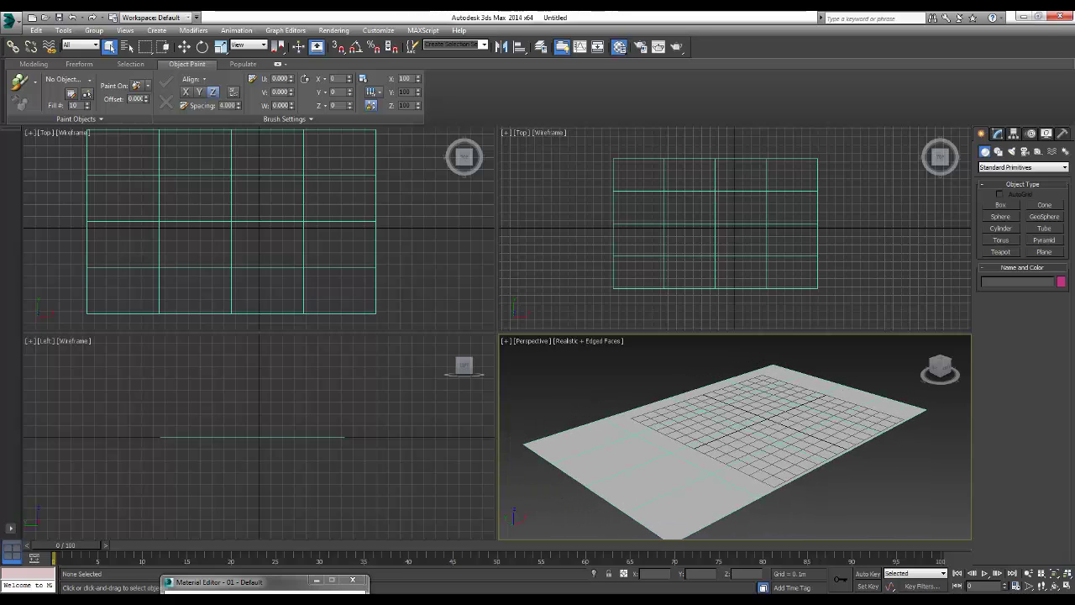
key("ctrl+a")
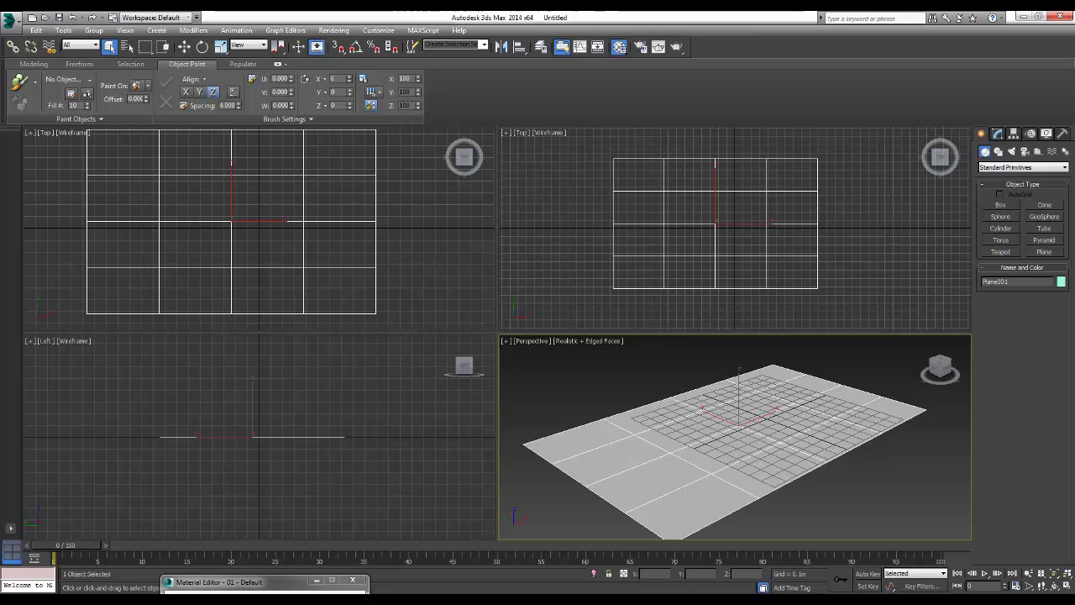
Set the plane's object colour to black
left_click(623, 332)
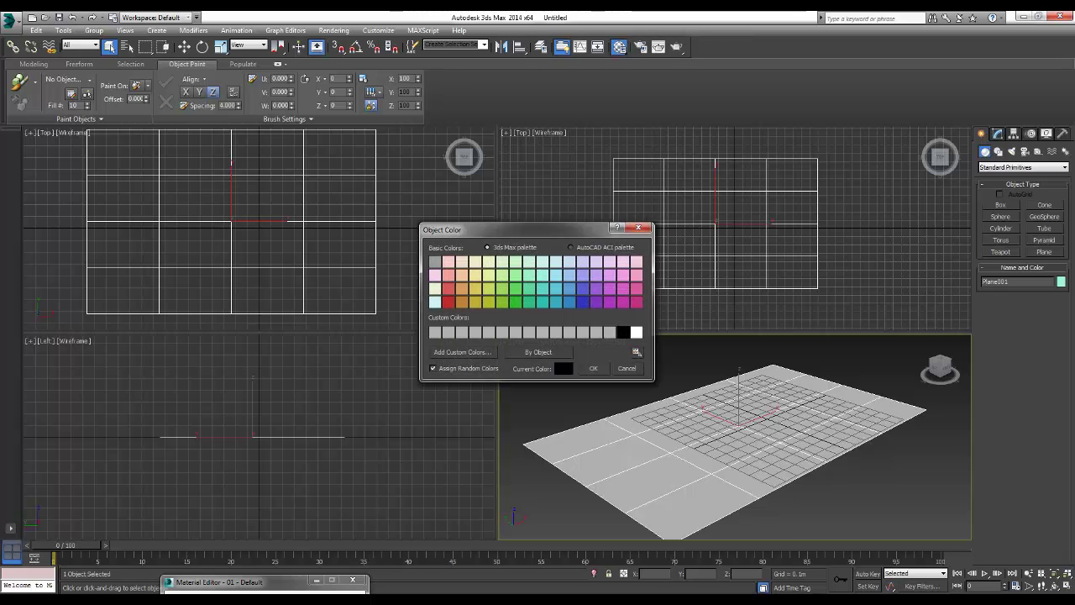
left_click(593, 368)
key("ctrl+d")
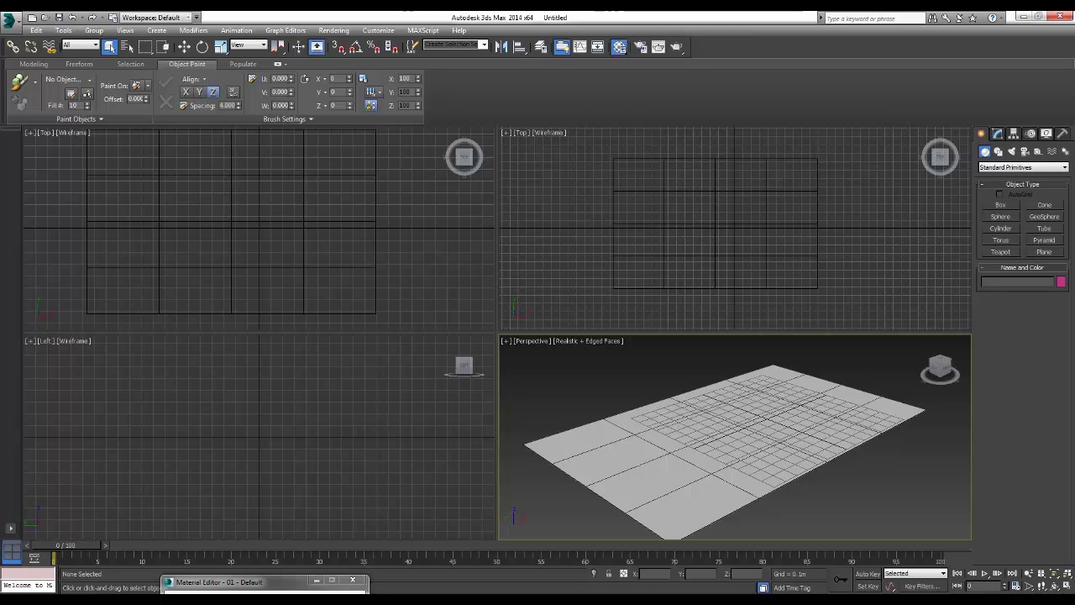
Shift-drag the plane along Y to create an independent copy named Plane002
left_click(655, 437)
right_click(648, 434)
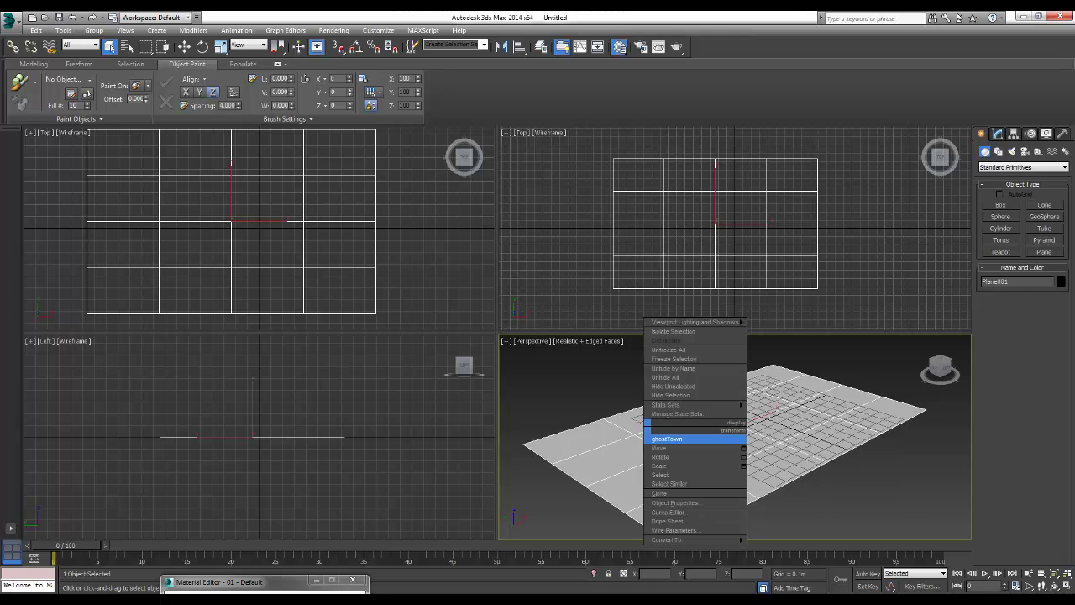
left_click(672, 448)
middle_click_drag(735, 437, 641, 412, "alt")
left_click_drag(646, 388, 865, 441, "shift")
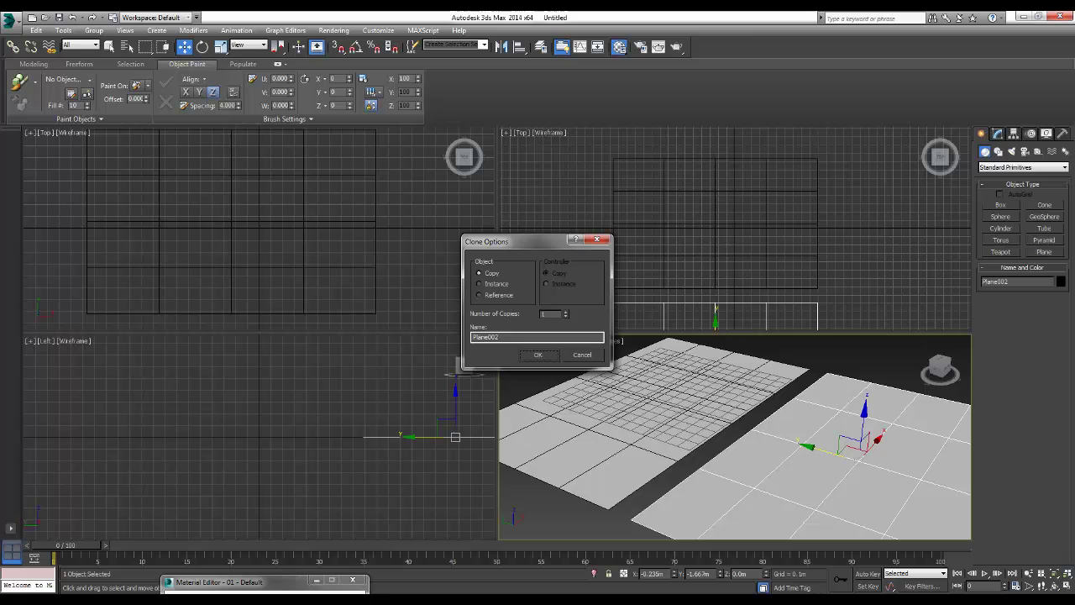
key("Return")
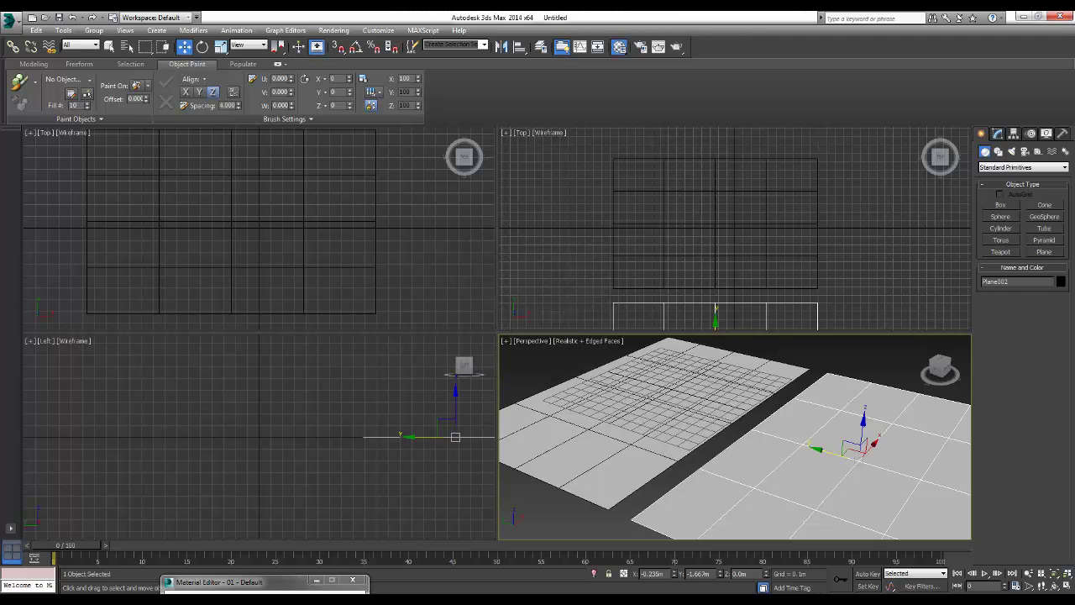
Maximise the Perspective viewport with Alt+W and zoom to frame both planes
key("ctrl+d")
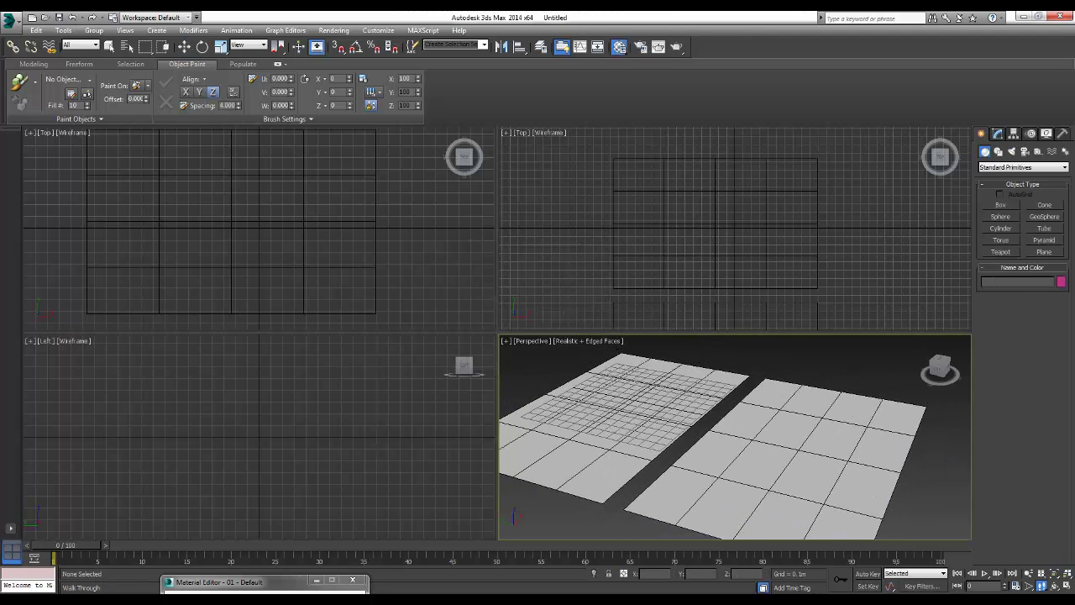
key("alt+w")
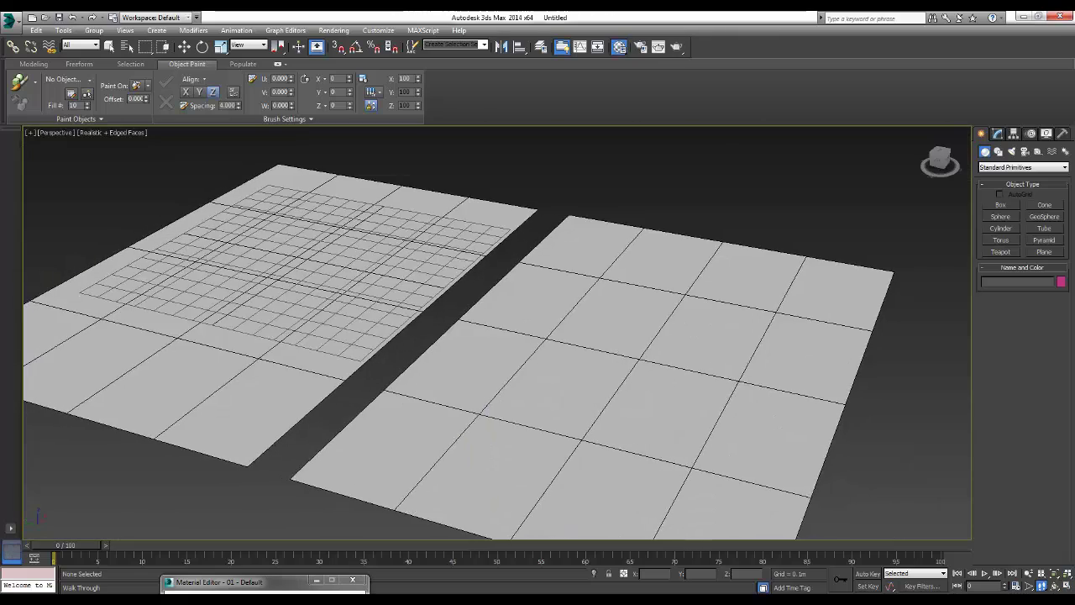
key("alt+z")
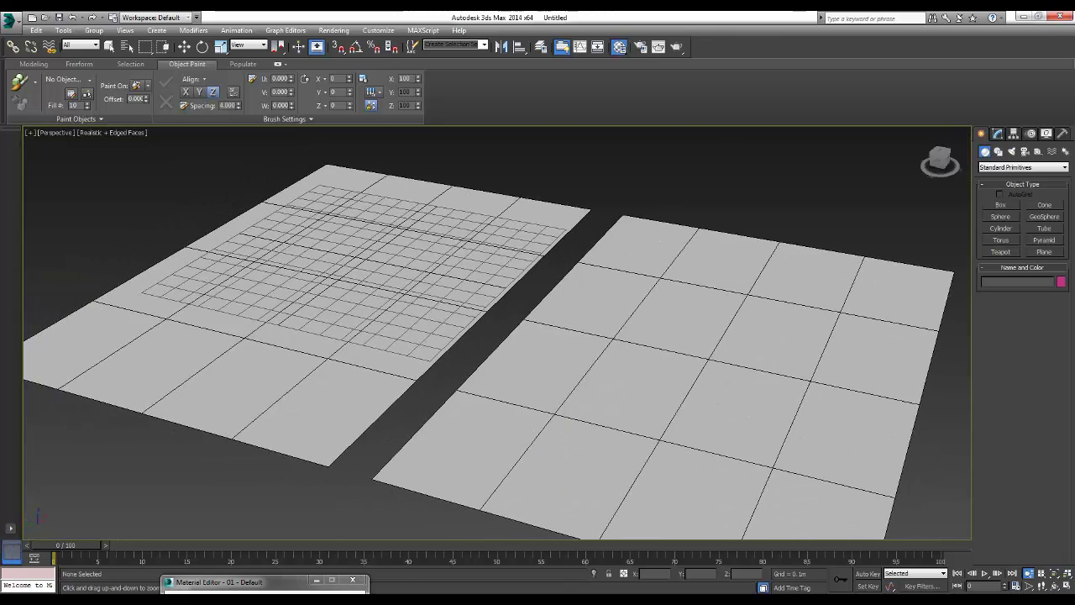
scroll(495, 336, "down", 3)
scroll(470, 336, "up", 1)
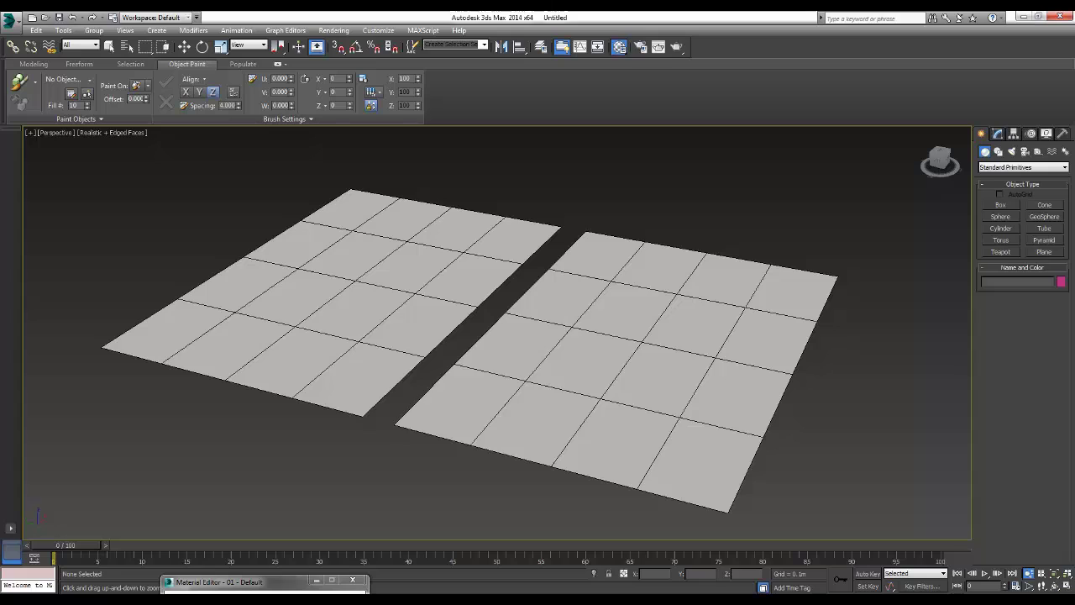
Select Plane001, then deselect and right-click empty space to bring up the ghostTown quad menu
key("w")
left_click(353, 277)
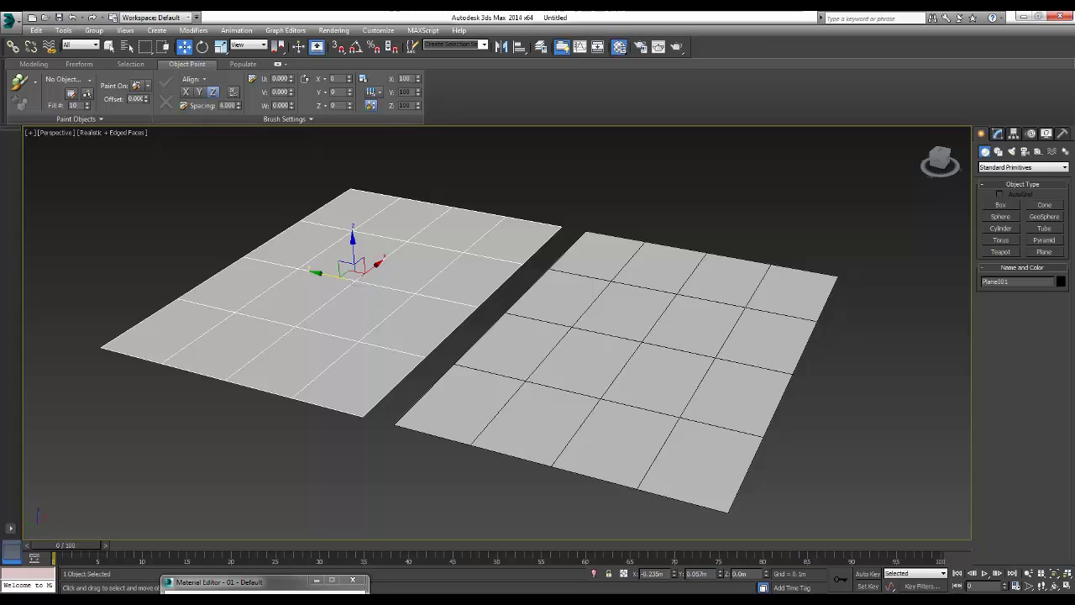
left_click(781, 184)
right_click(780, 184)
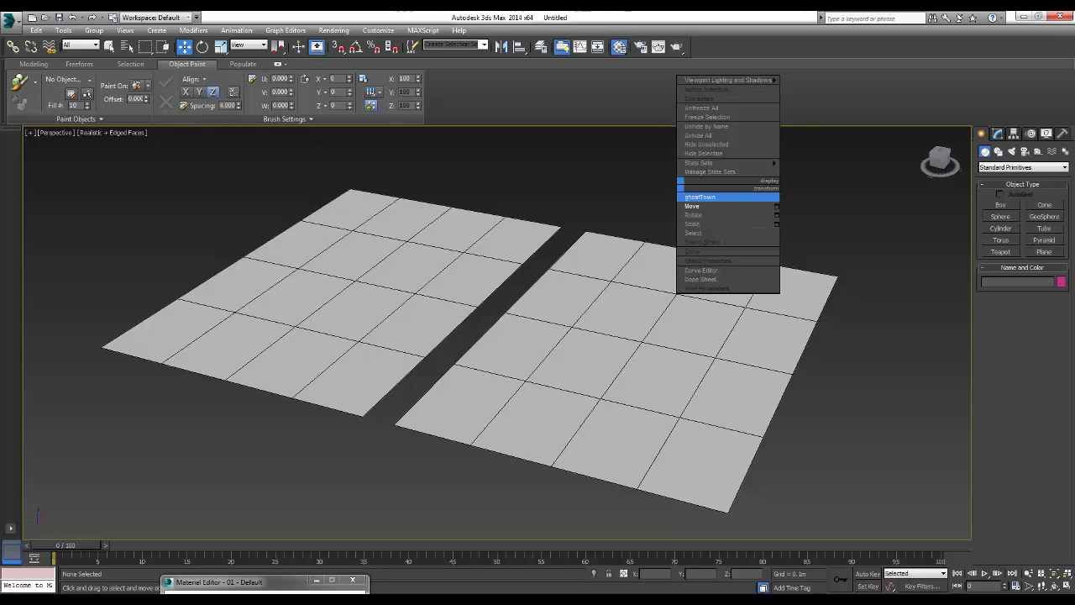
Launch ghostTown and show its build guide in the scene
left_click(701, 196)
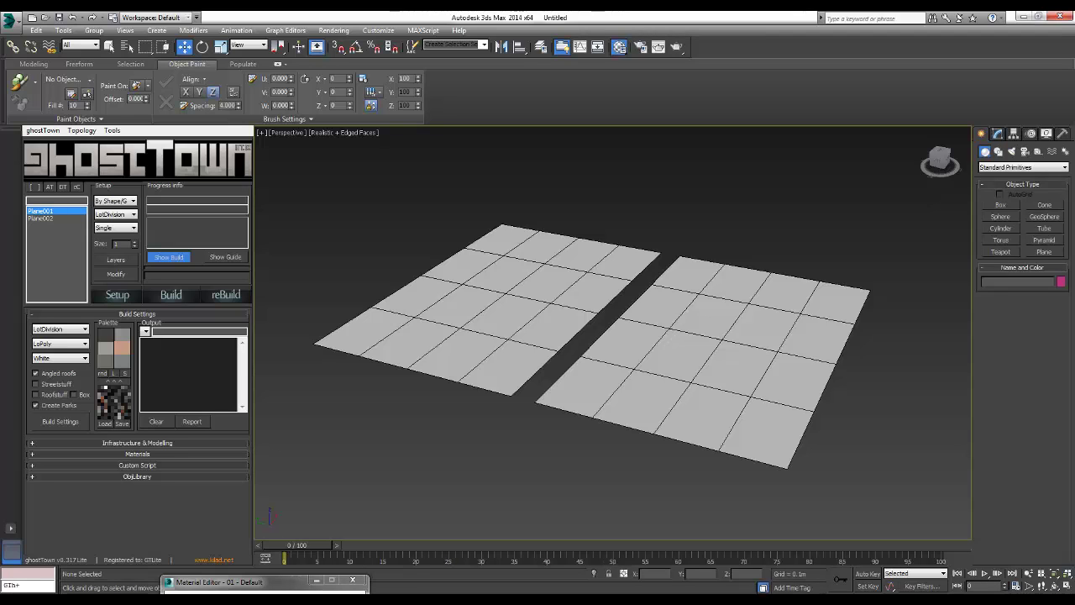
left_click(225, 256)
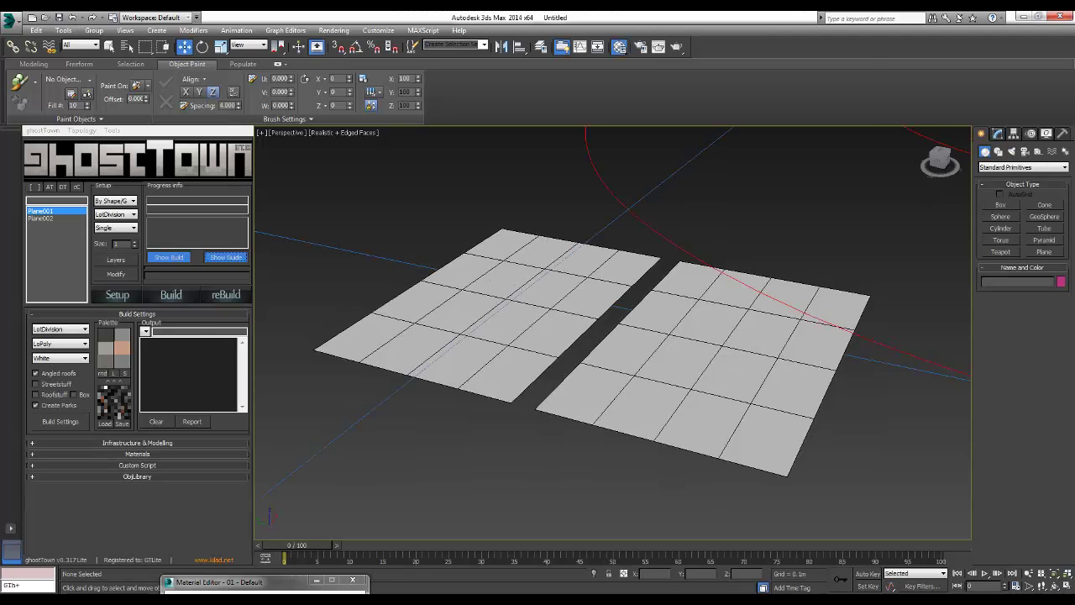
scroll(574, 305, "down", 5)
scroll(574, 305, "up", 12)
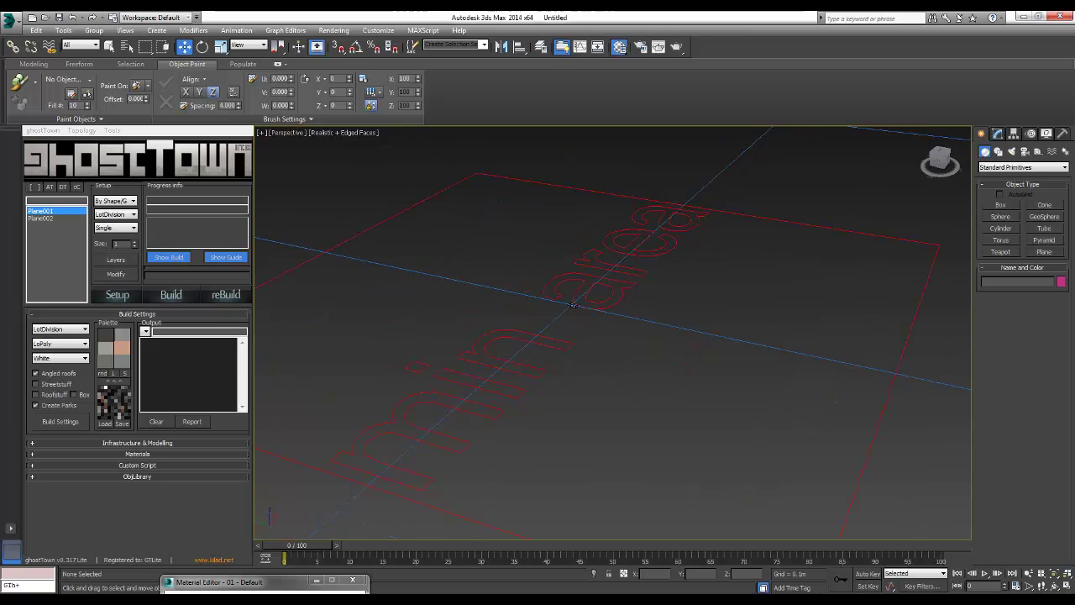
scroll(573, 305, "up", 10)
Select both planes and scale them up to about 391%
left_click(445, 269)
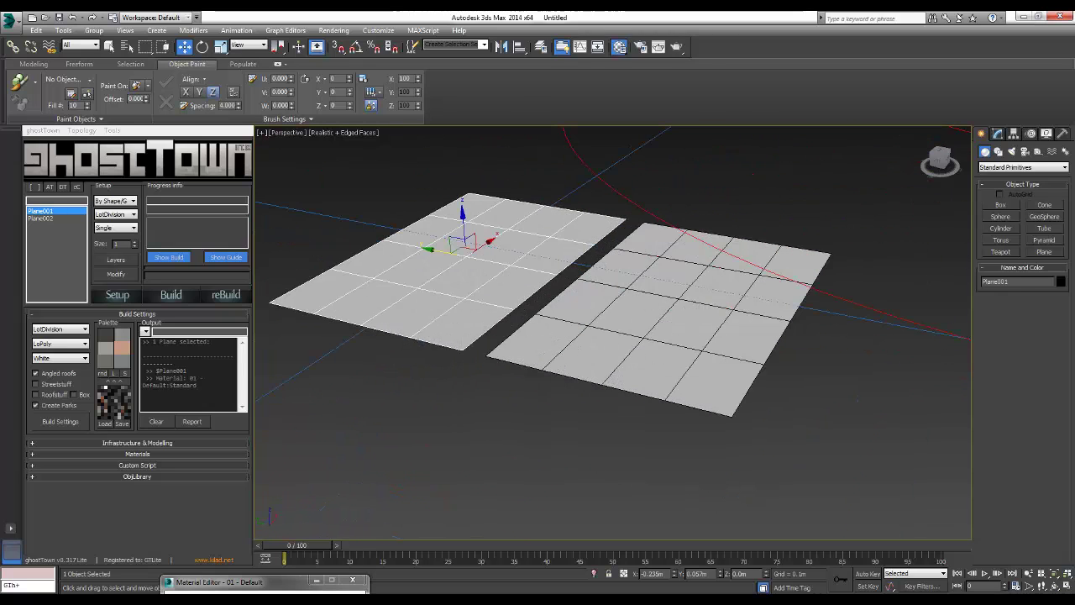
scroll(505, 302, "down", 8)
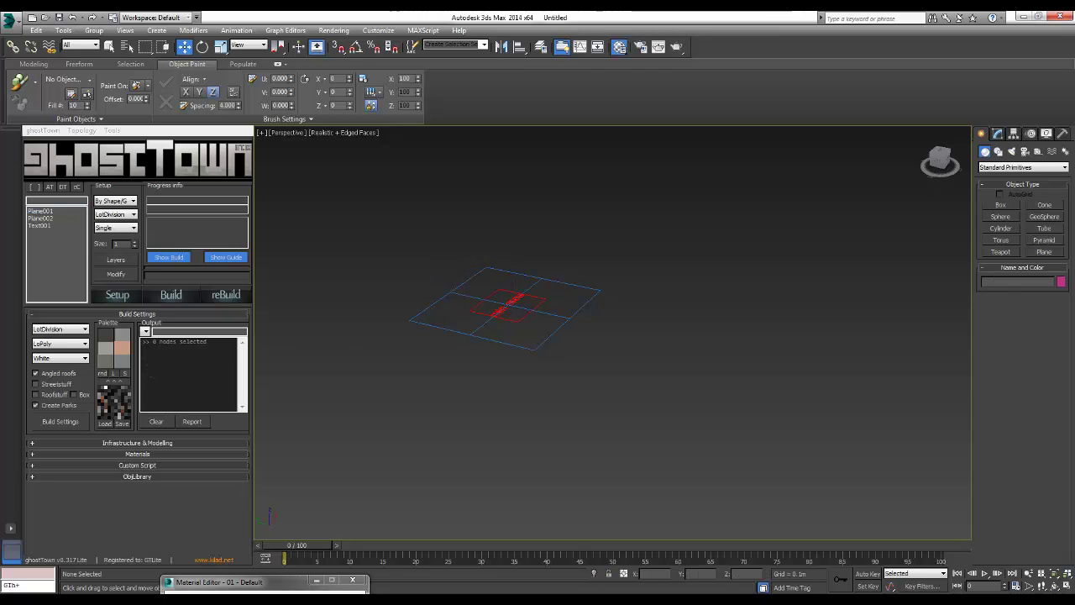
scroll(521, 513, "up", 10)
scroll(512, 529, "up", 5)
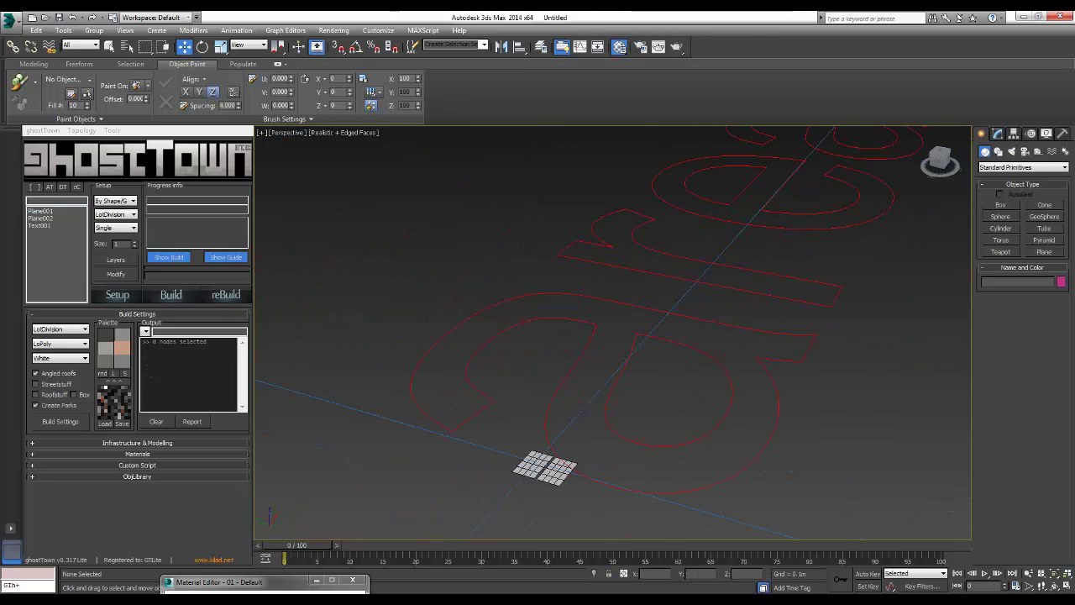
left_click(544, 467)
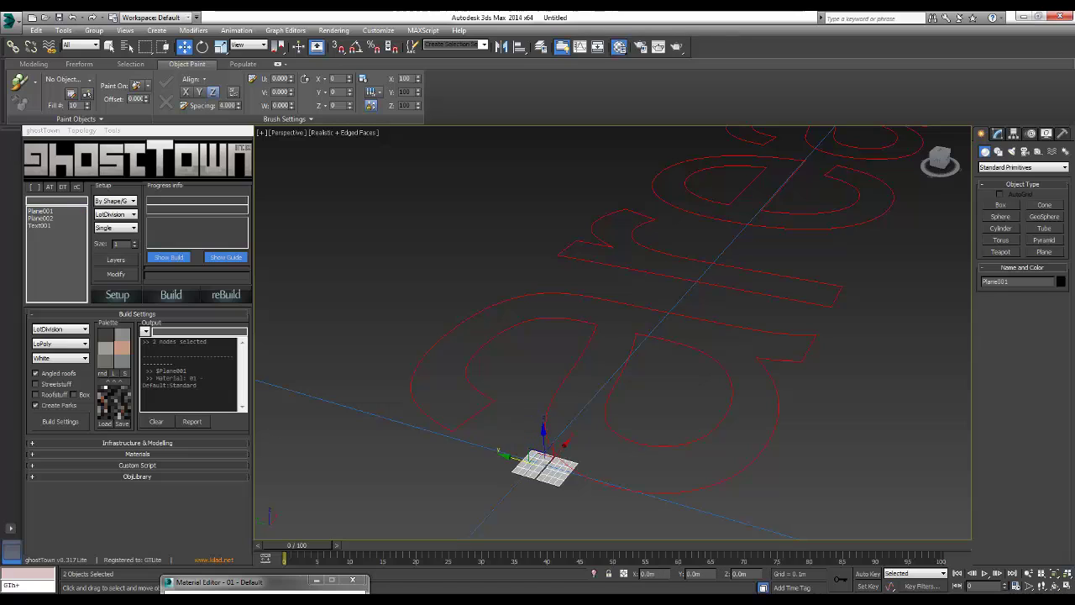
scroll(538, 378, "down", 5)
right_click(531, 373)
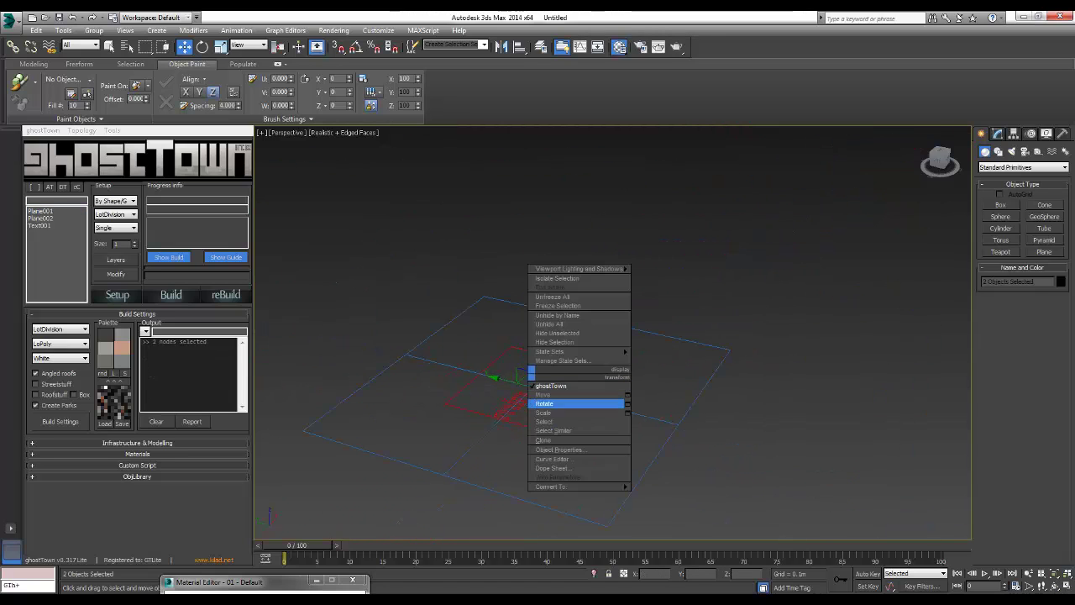
left_click(577, 413)
left_click_drag(532, 389, 533, 206)
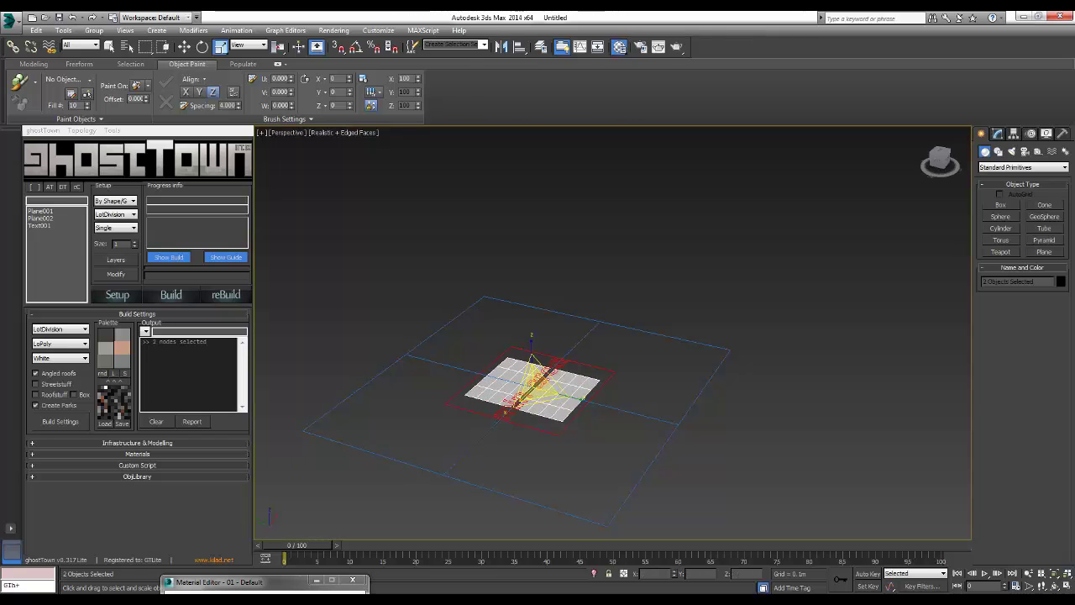
left_click_drag(533, 370, 533, 278)
Slide the planes across the grid and select Plane002 on its own
right_click(351, 285)
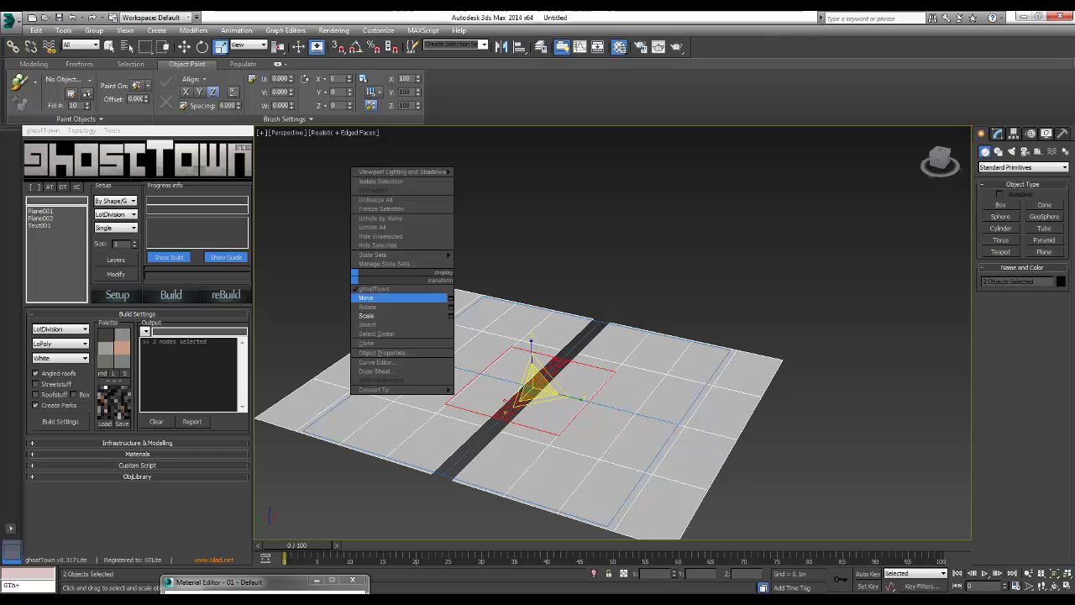
left_click(374, 297)
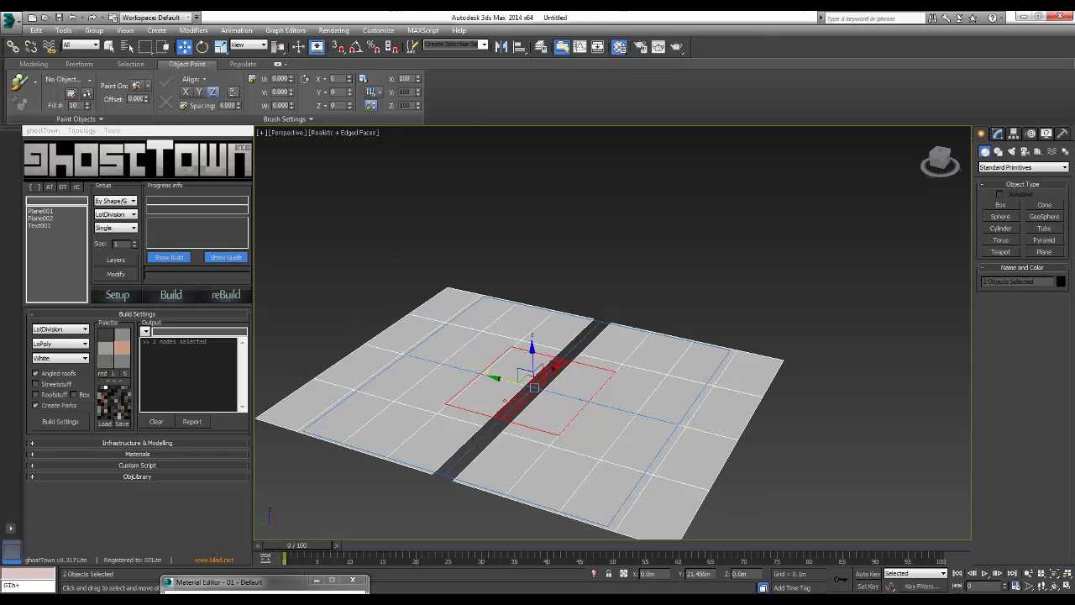
mouse_move(529, 370)
left_mouse_down()
mouse_move(323, 318)
mouse_move(520, 362)
left_mouse_up()
left_click(40, 218)
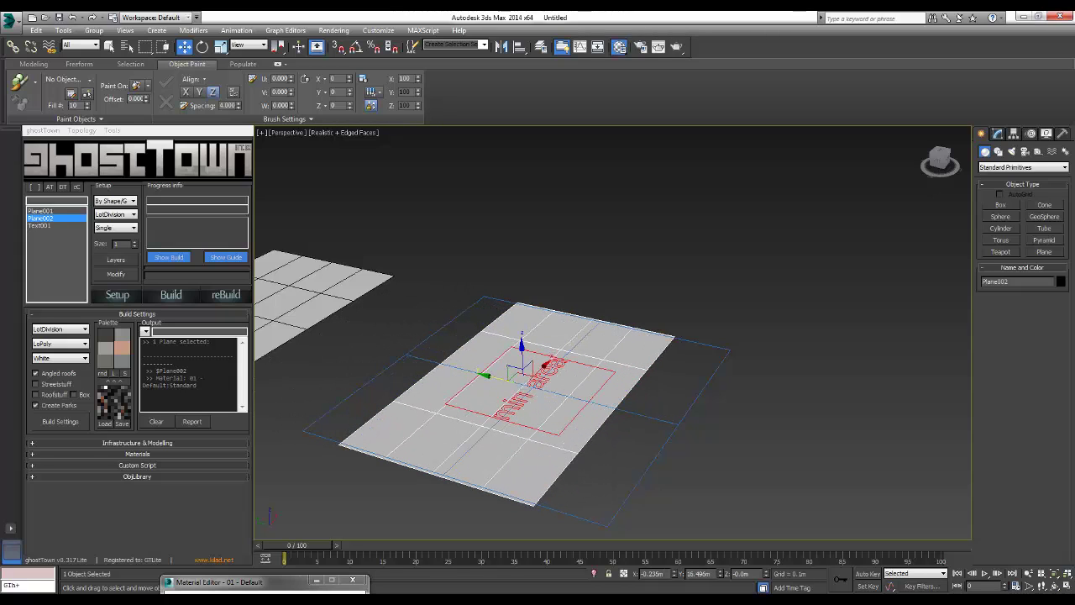
Convert Plane002 to Editable Poly and raise one polygon upward into a hill
right_click(506, 350)
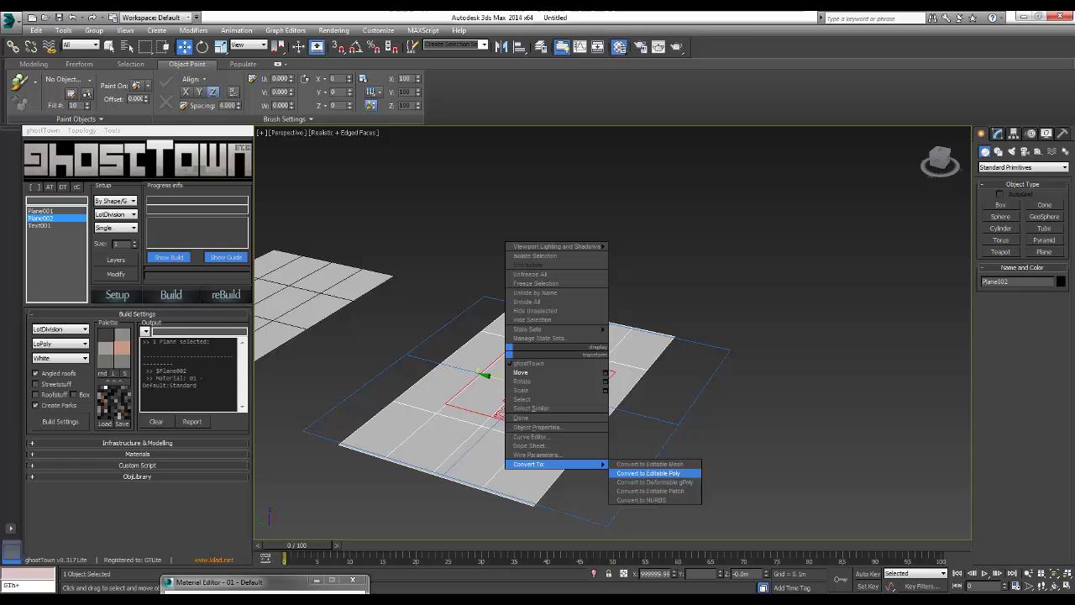
left_click(651, 474)
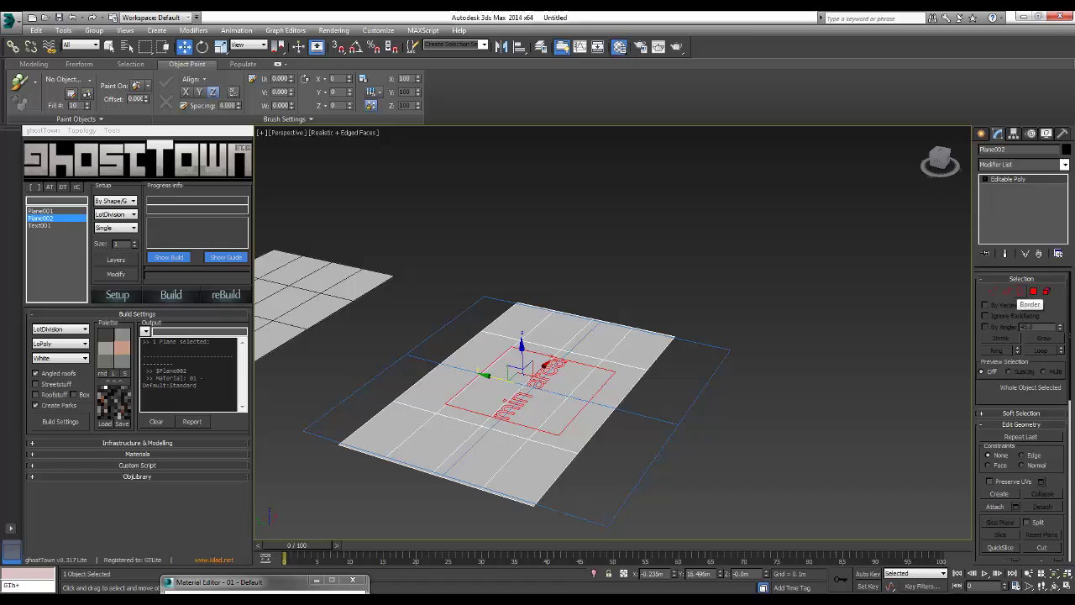
left_click(1003, 291)
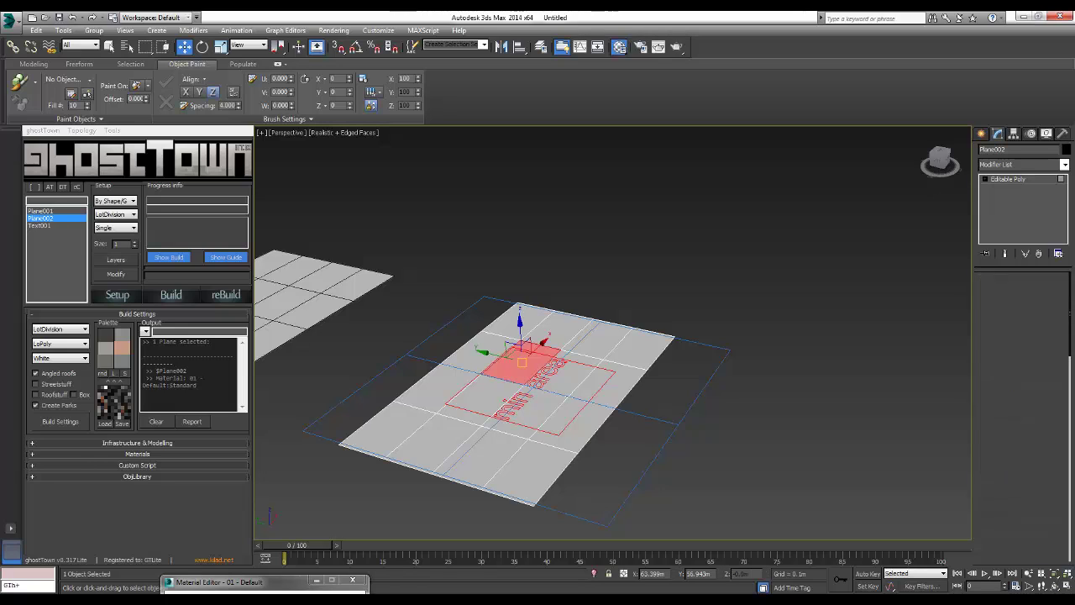
left_click(525, 355)
left_click_drag(519, 332, 519, 310)
key("ctrl+d")
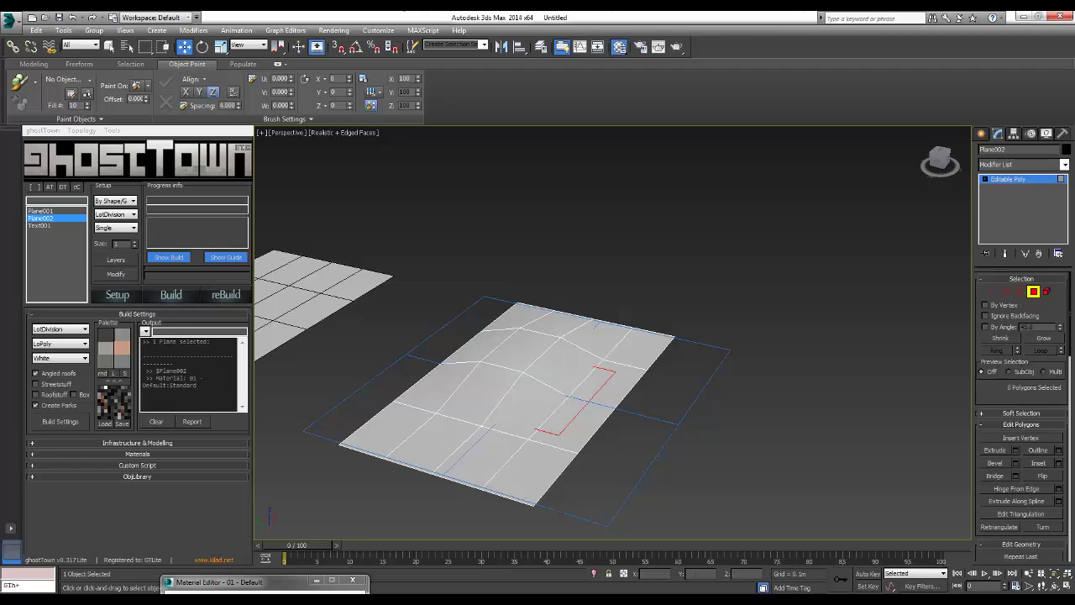
Clone the hilly plane to the left as Plane003 and delete the flat Plane001
key("1")
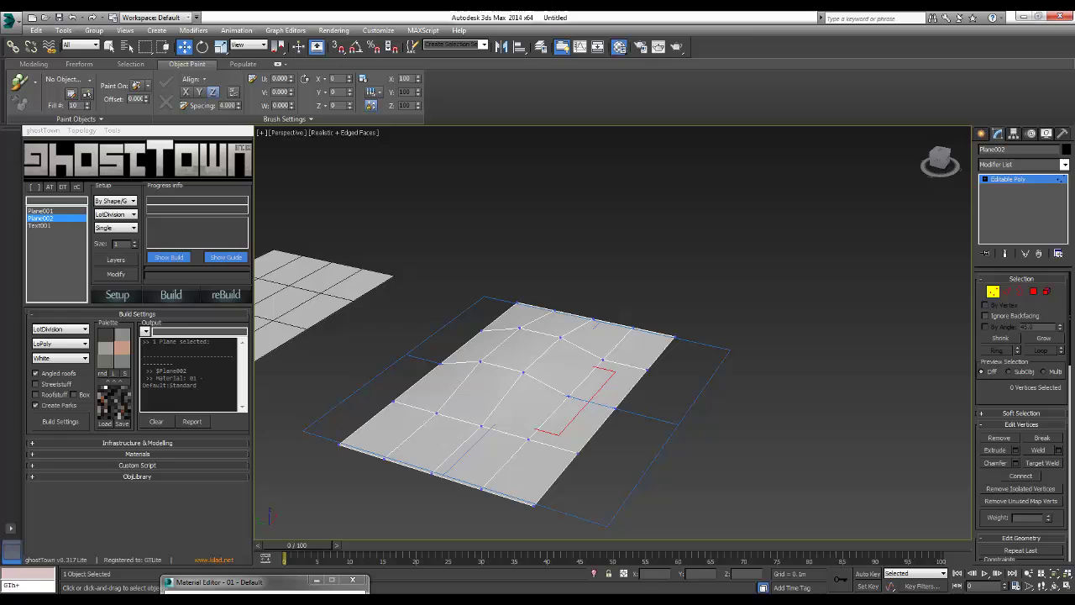
key("1")
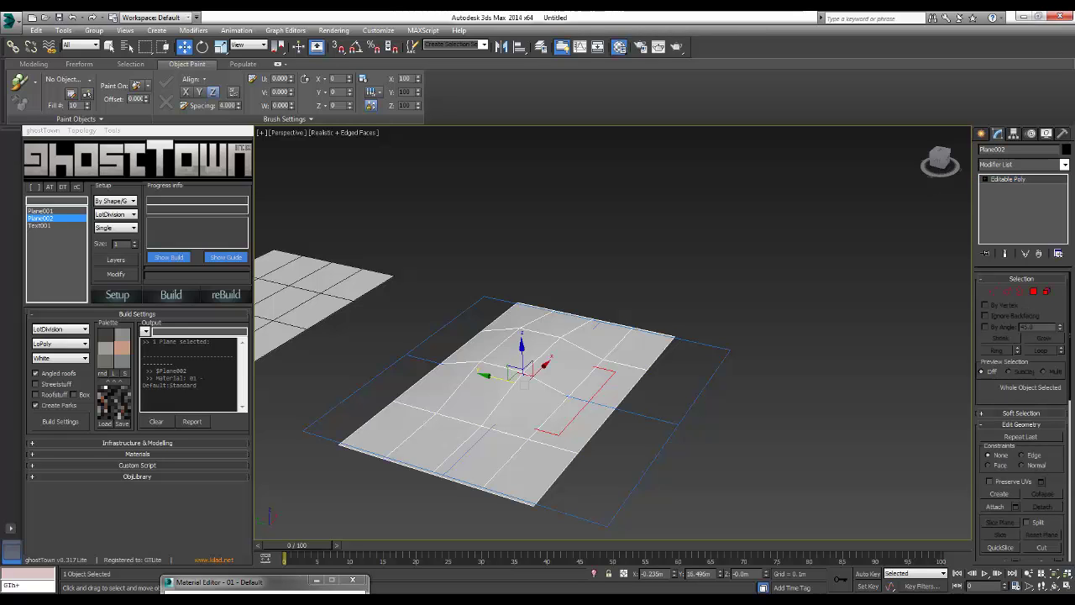
left_click_drag(521, 370, 387, 336, "shift")
key("Return")
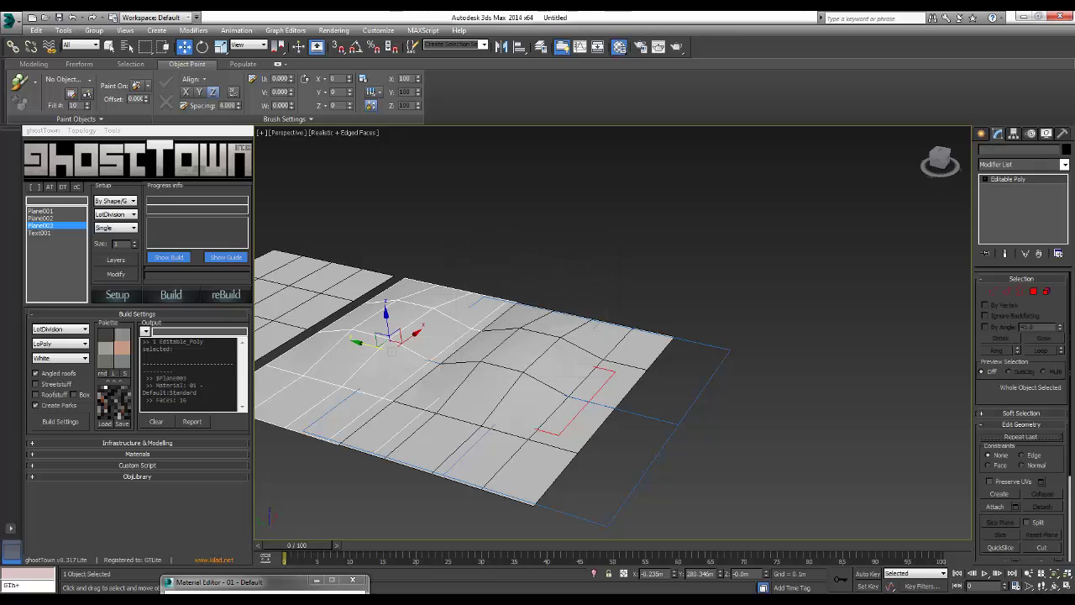
key("Delete")
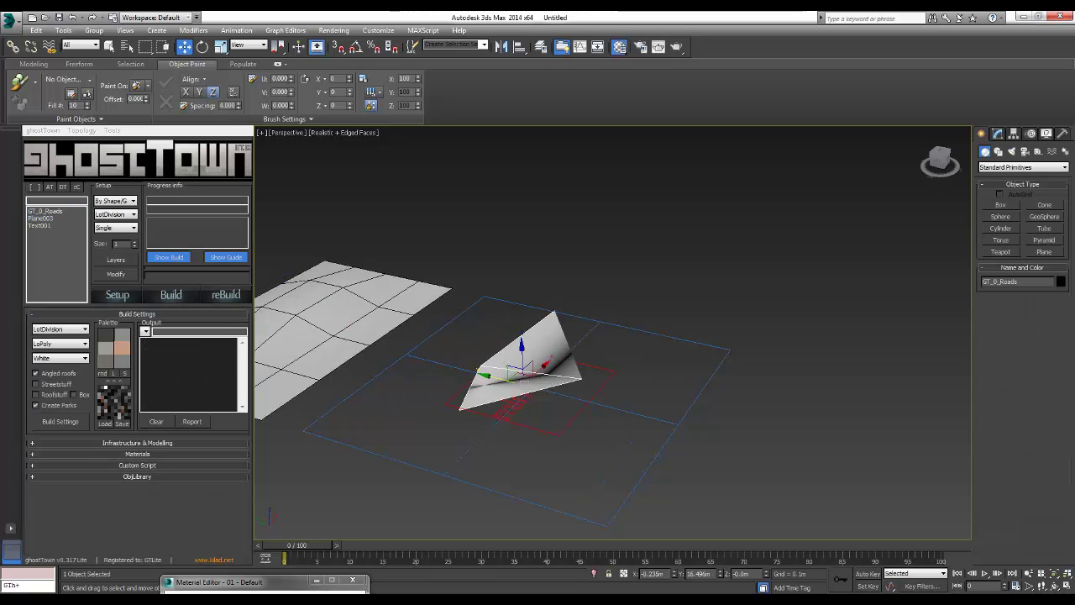
Build the ghostTown city of buildings, parks and a plaza on the guide area
left_click(172, 294)
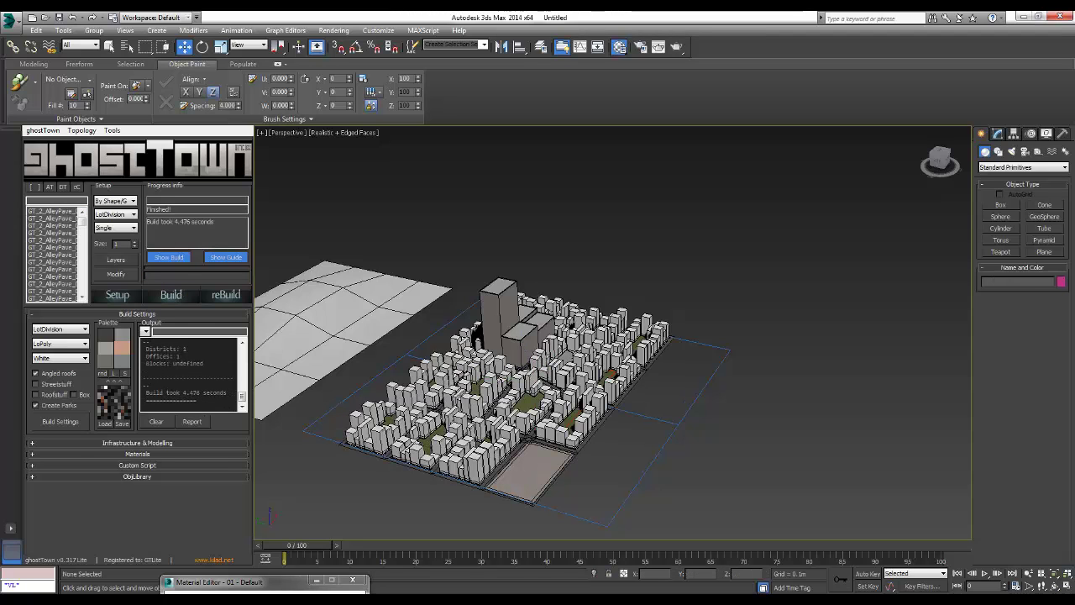
Pan and walk through the city at street level toward the tall GTOffices tower
middle_click_drag(504, 379, 557, 373)
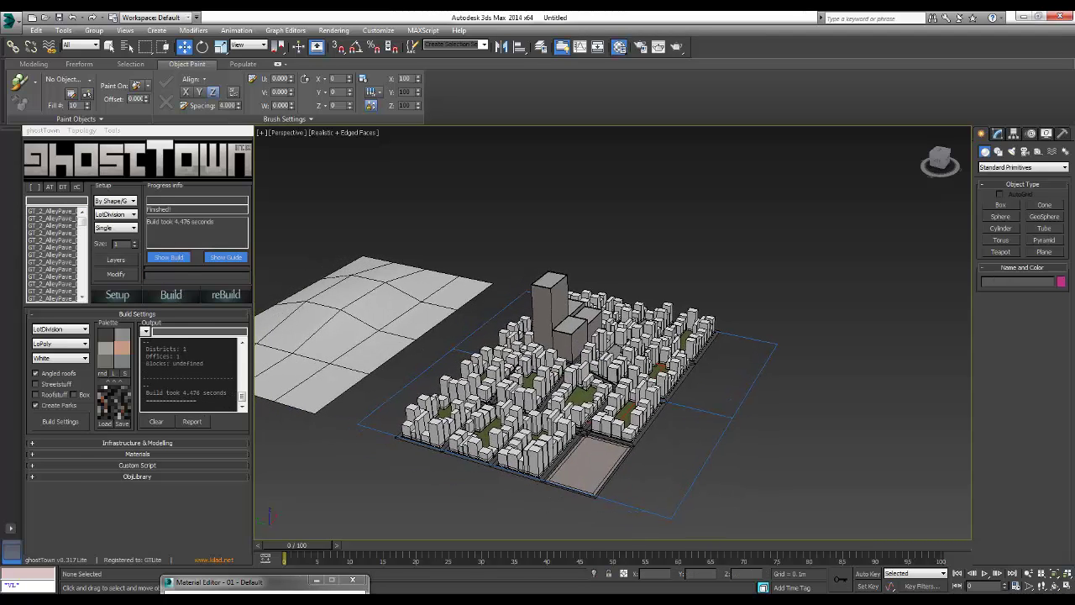
key("Up")
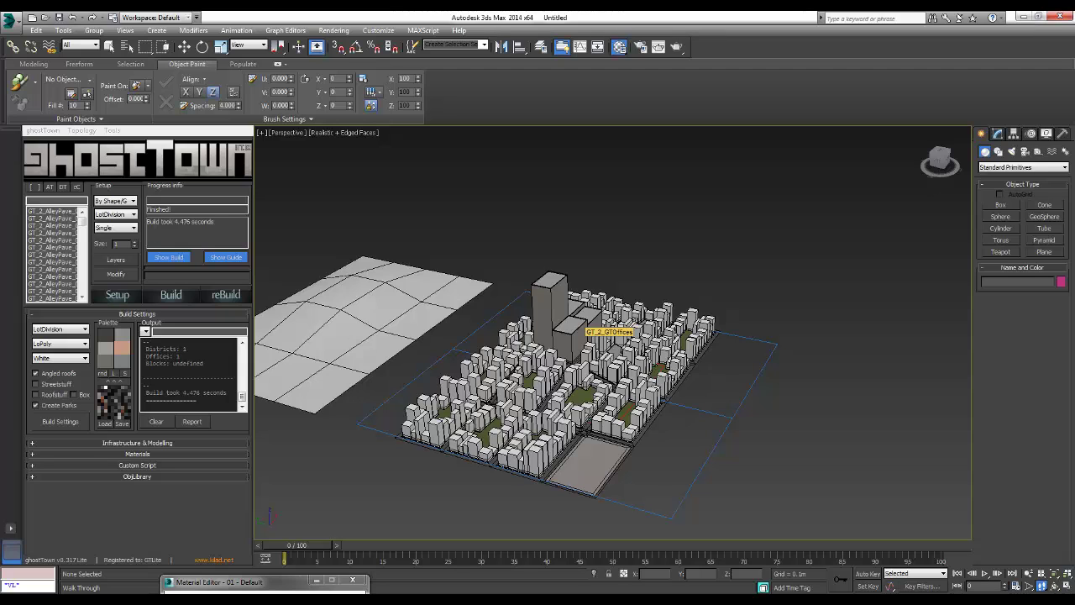
key("Up")
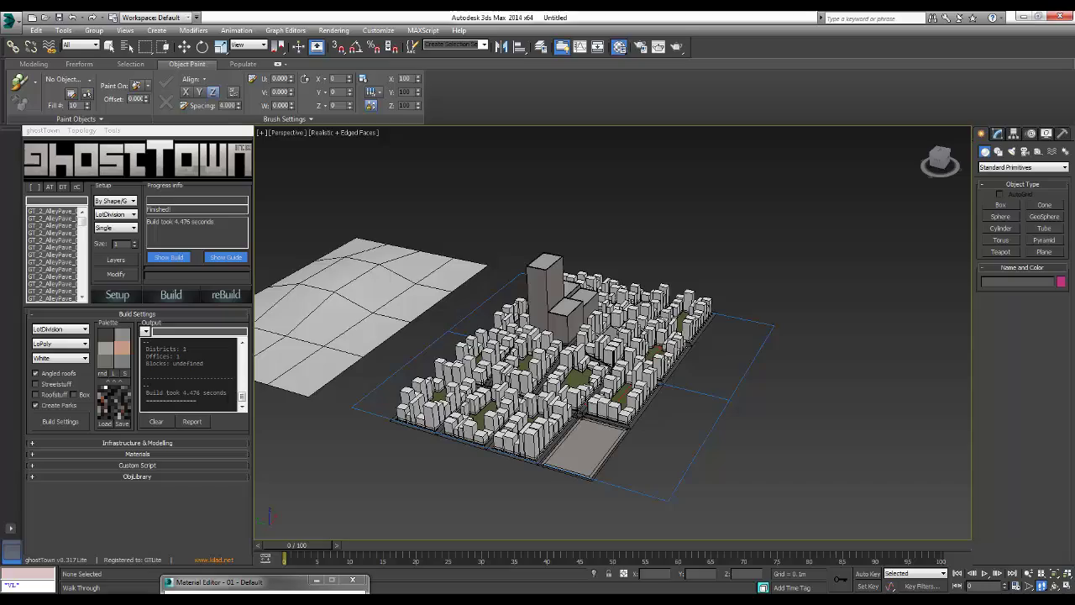
key("Up")
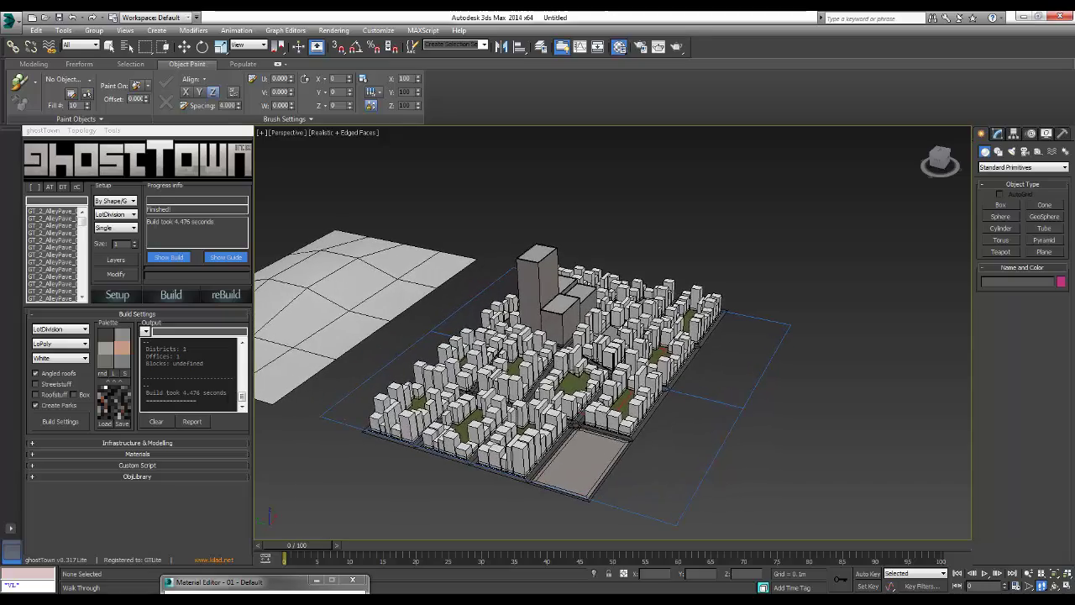
key("Up")
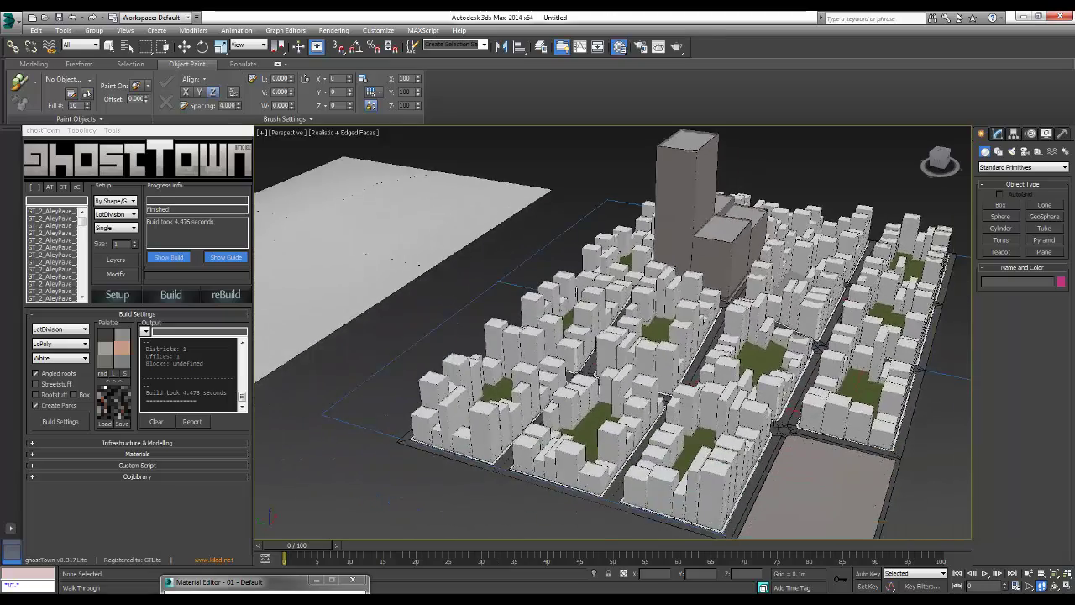
key("Down")
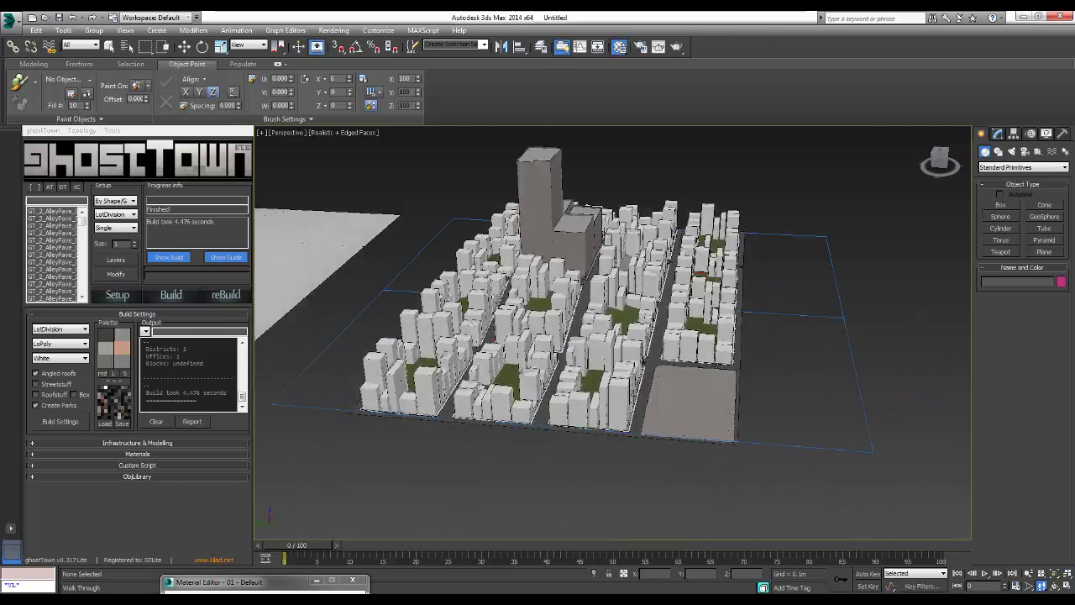
key("Down")
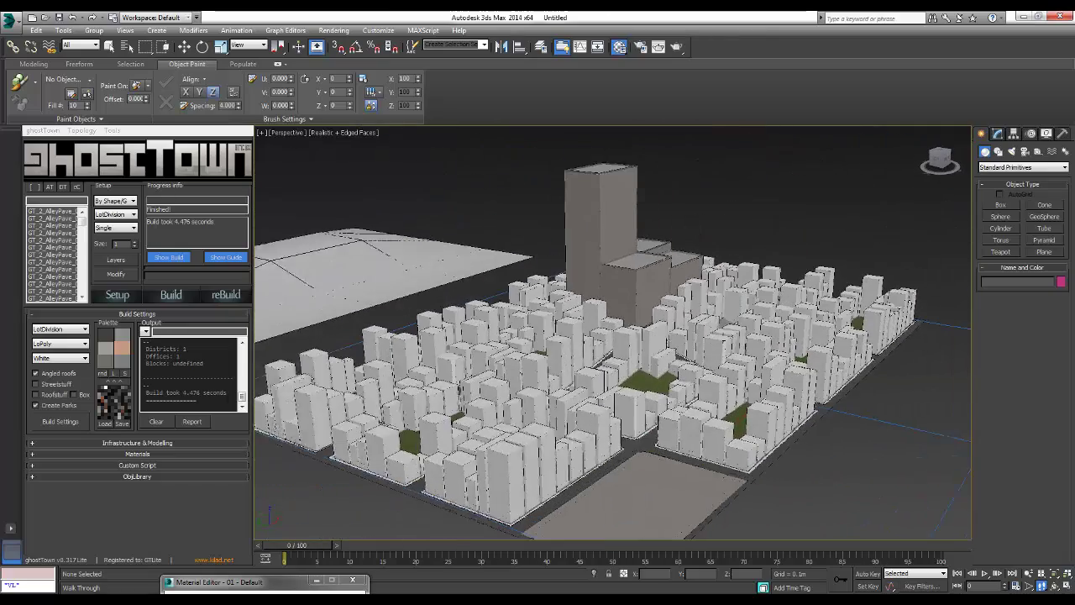
Delete the GTOffices tower, its rooftop slabs and the three central road pieces
key("w")
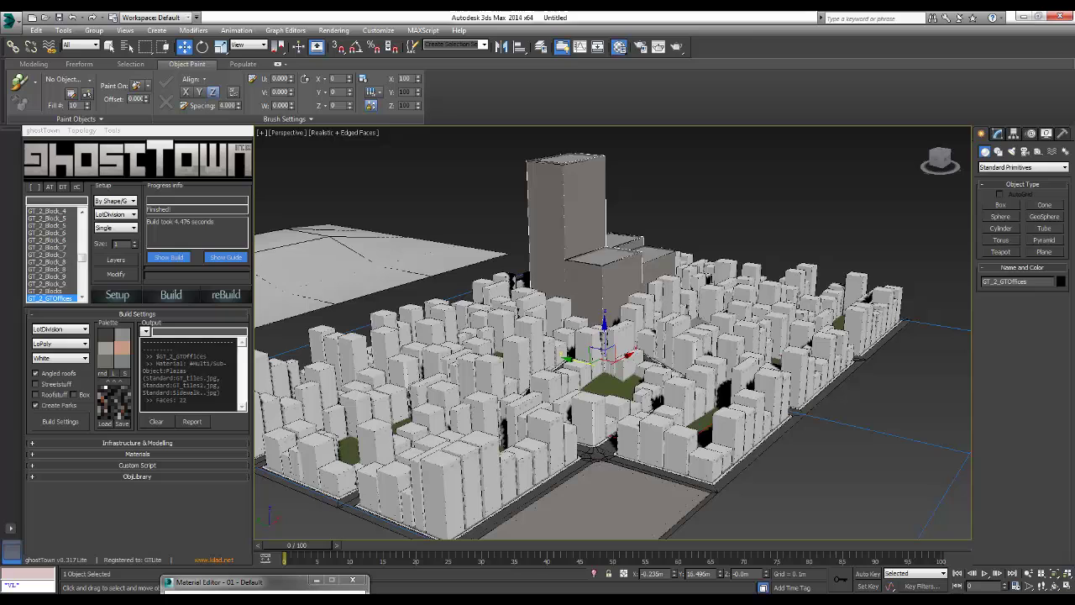
key("Delete")
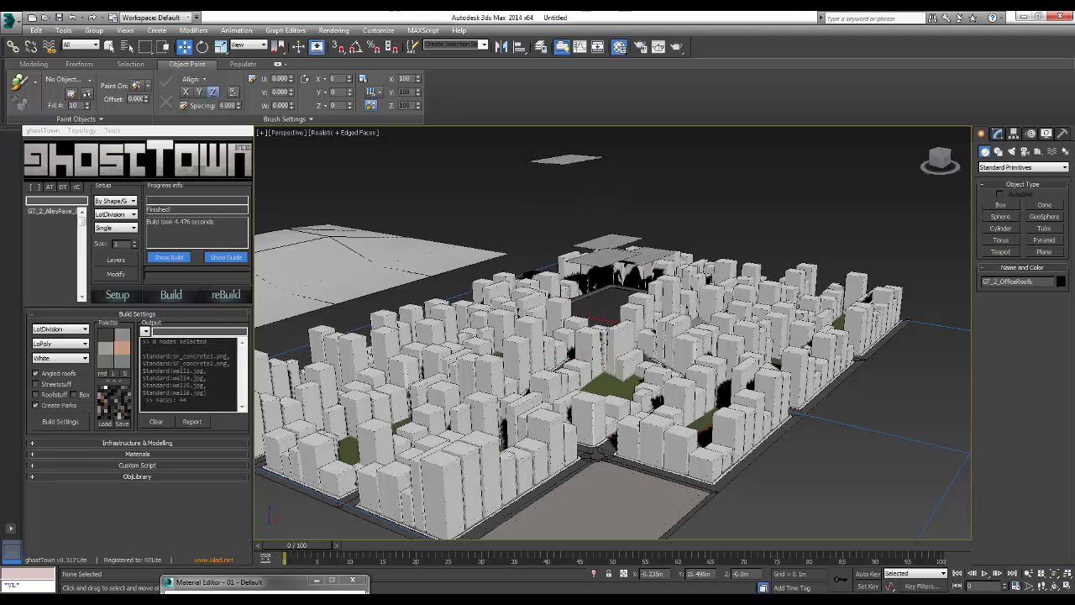
key("Delete")
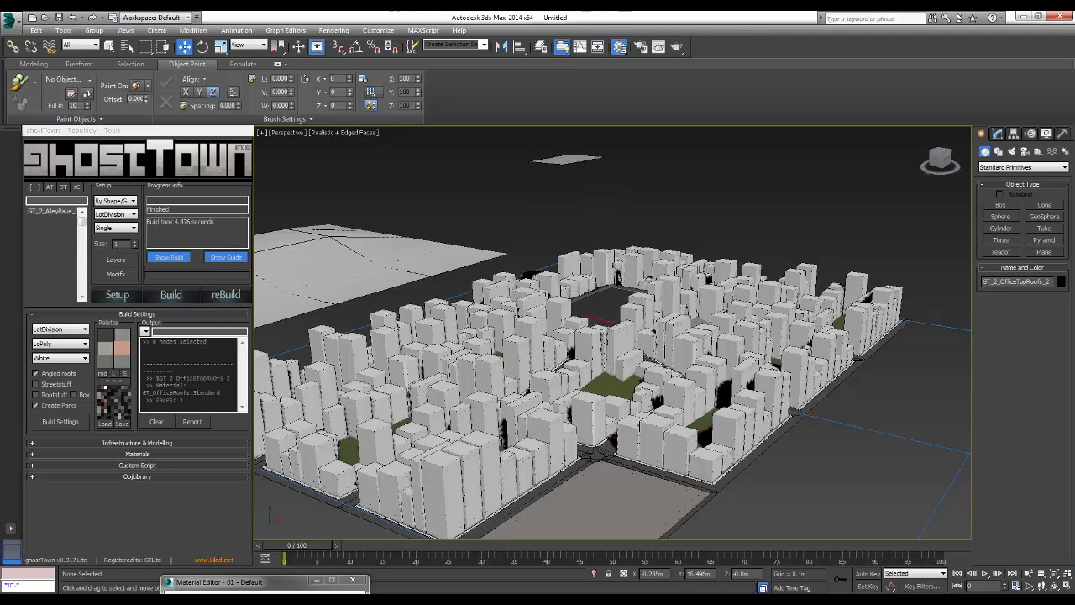
left_click(668, 336)
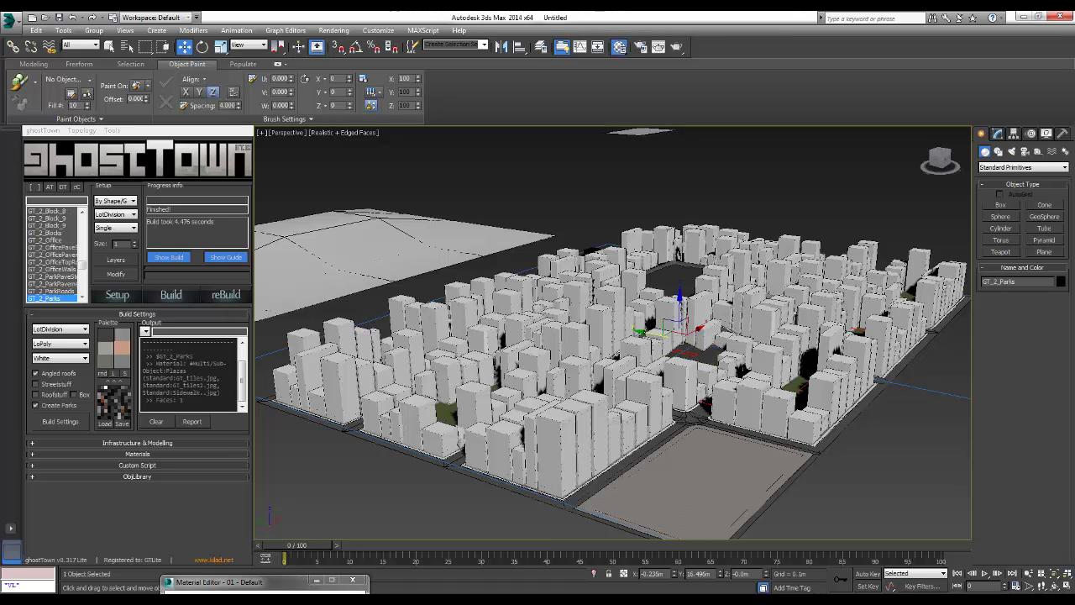
left_click(692, 414)
key("Delete")
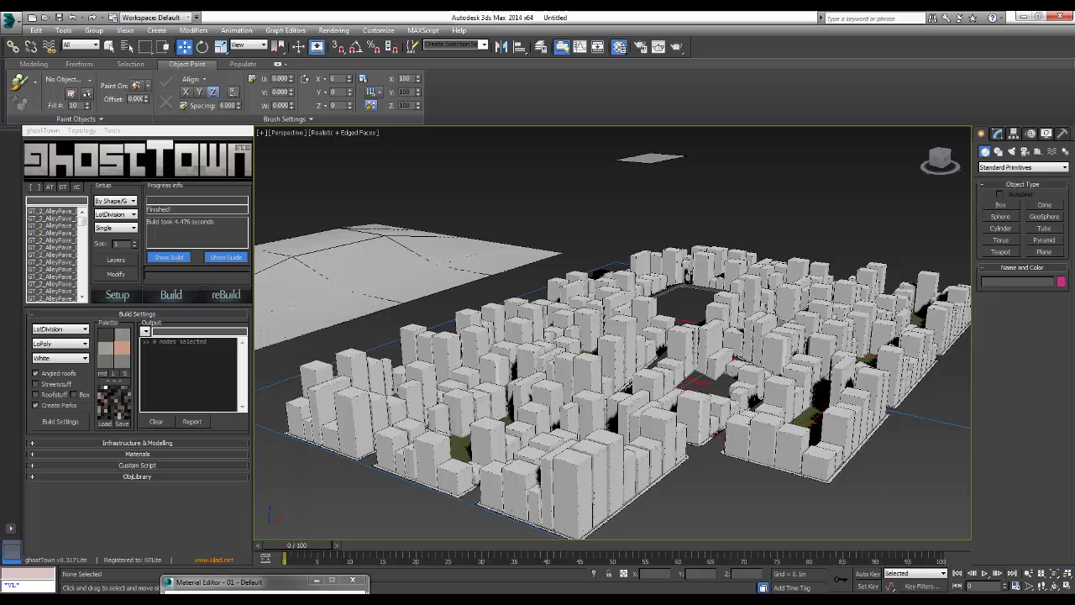
Orbit and walk through the city to inspect the emptied centre
middle_click_drag(613, 336, 664, 336, "alt")
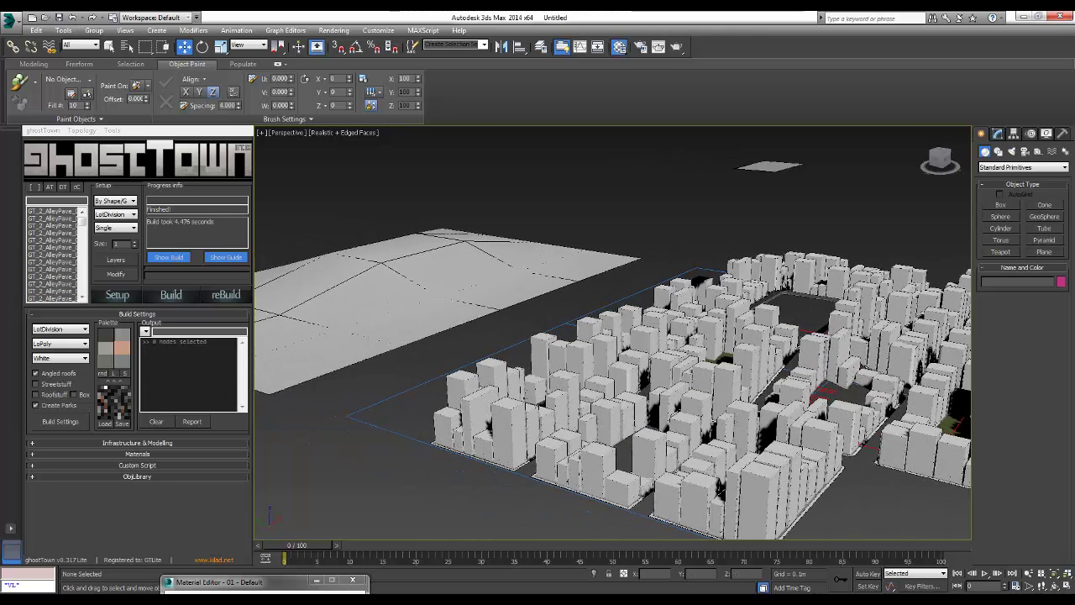
scroll(588, 336, "down", 4)
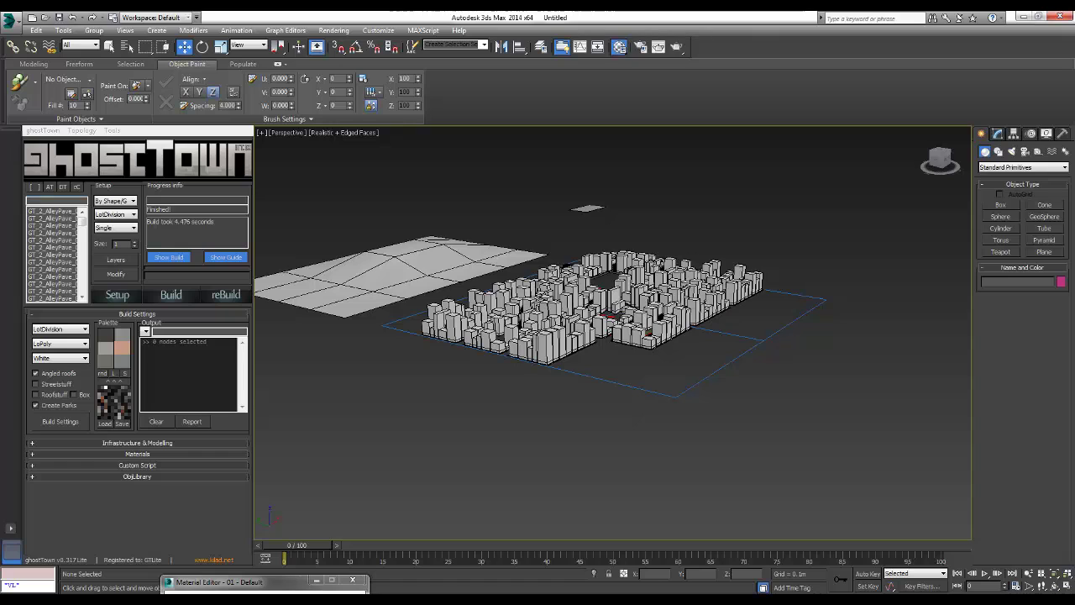
scroll(403, 303, "up", 4)
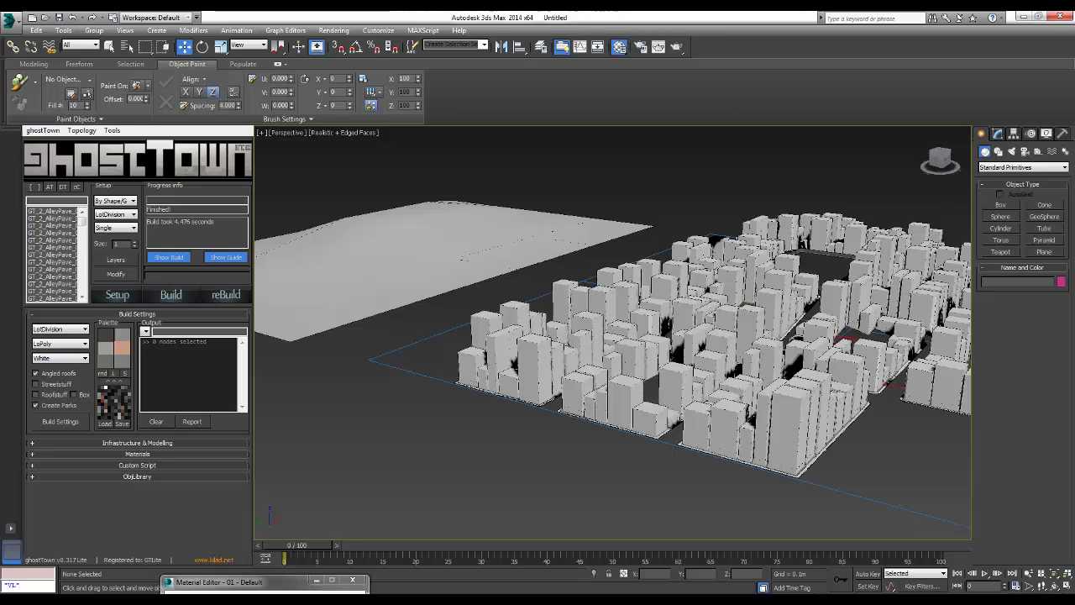
key("Up")
key("w")
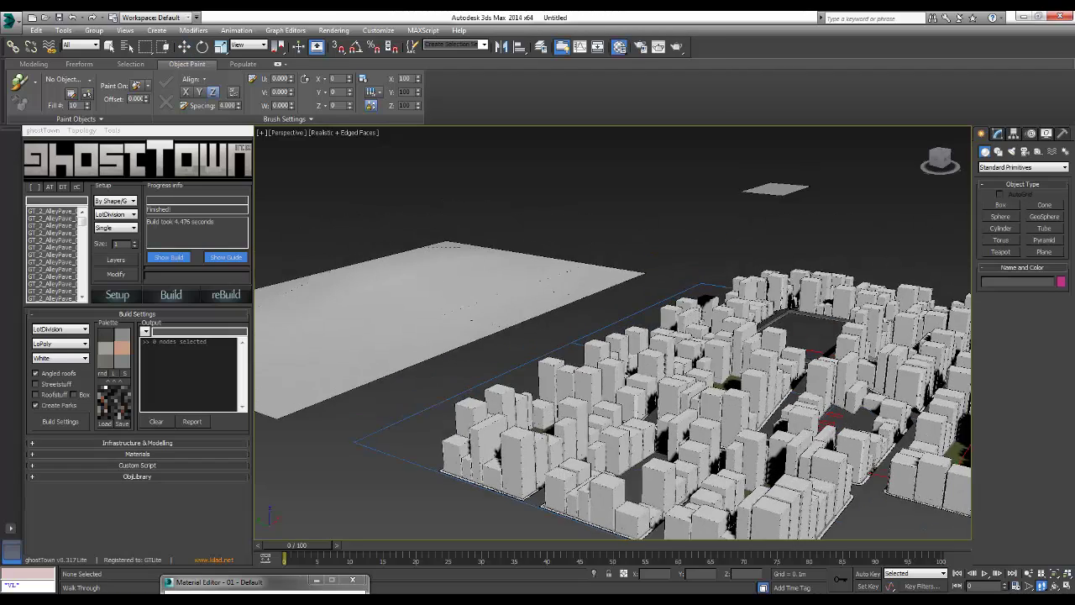
key("Down")
key("Escape")
key("w")
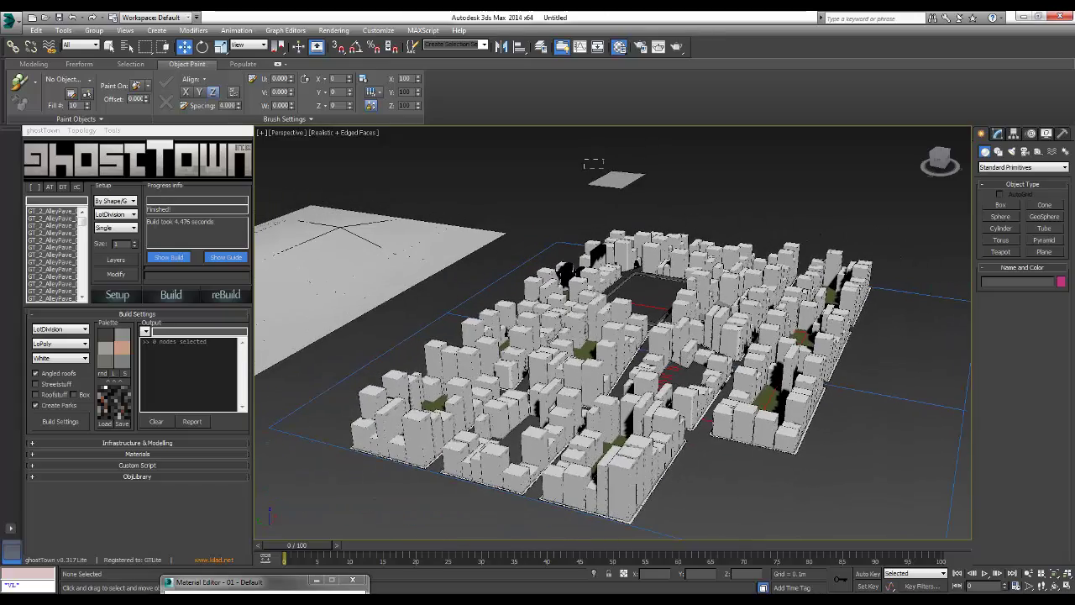
key("ctrl+d")
key("Up")
key("w")
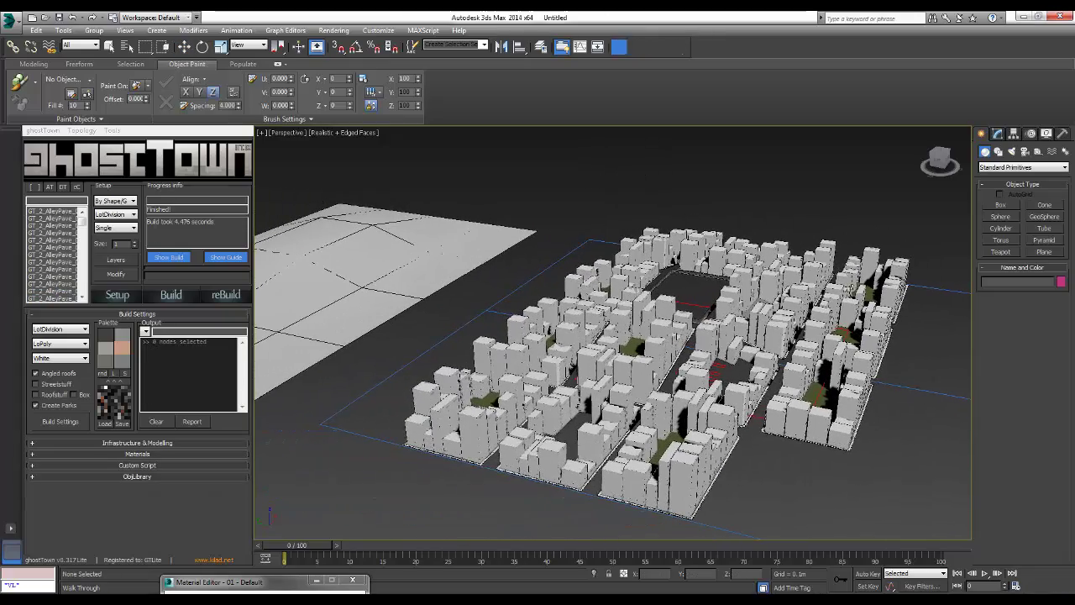
key("Down")
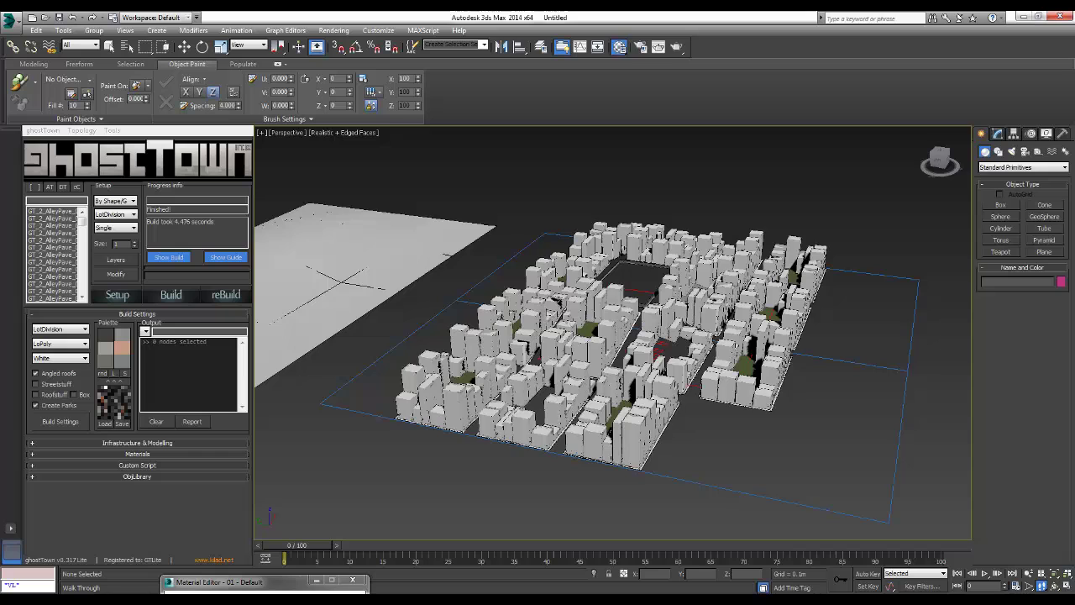
key("Up")
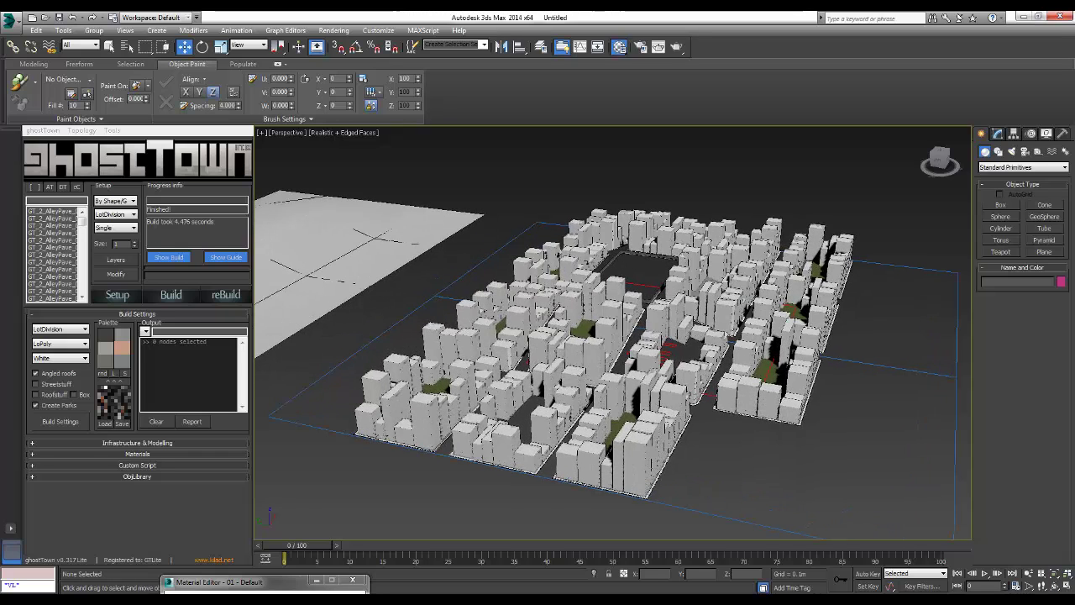
Pick a backyard piece and a wall building, then switch to the Top view
left_click(653, 312)
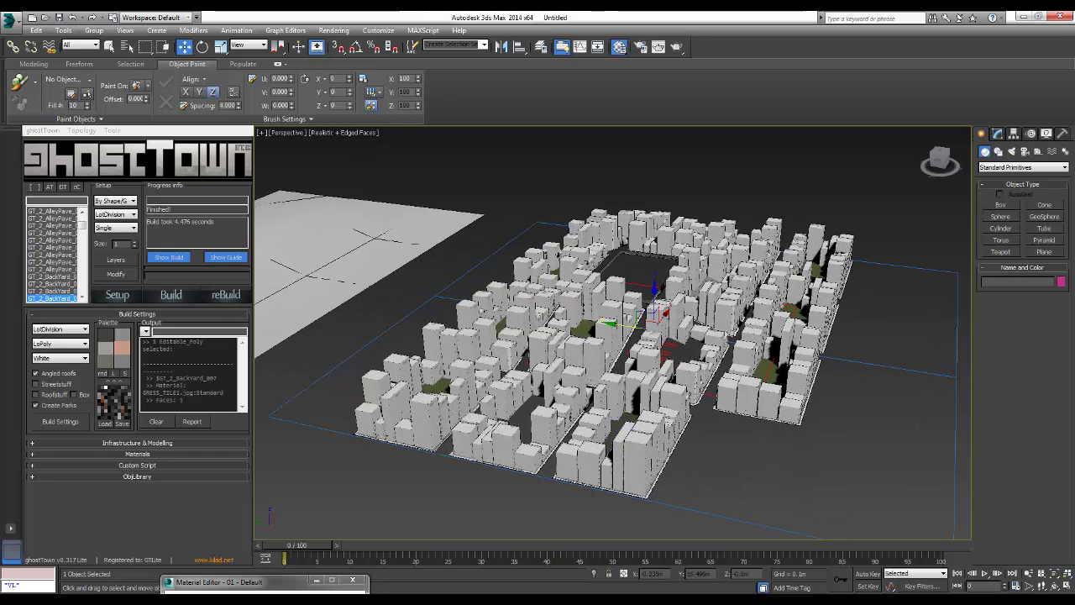
key("ctrl+d")
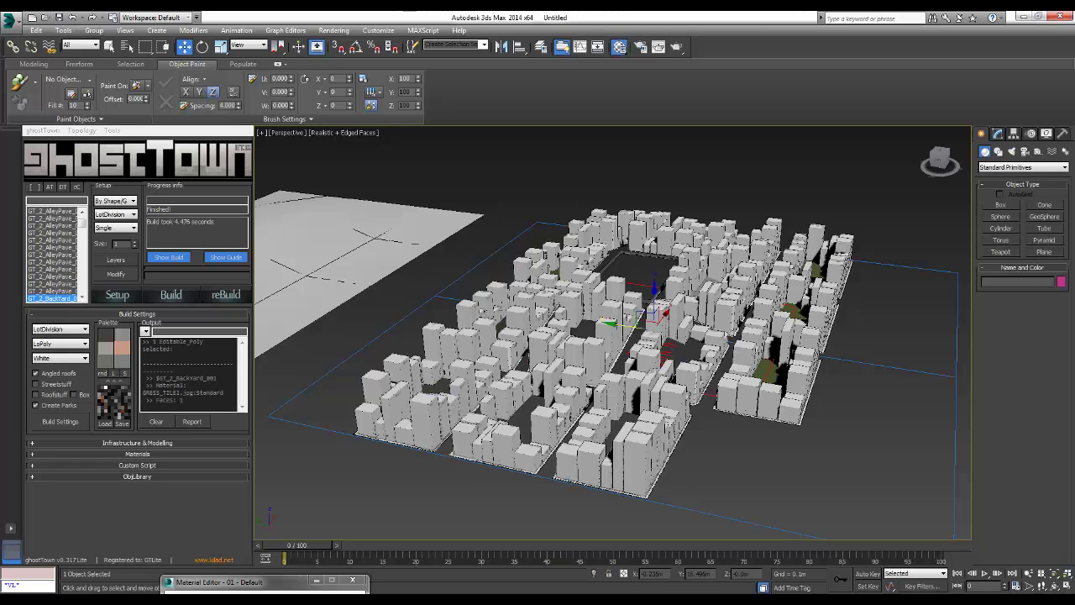
left_click(790, 307)
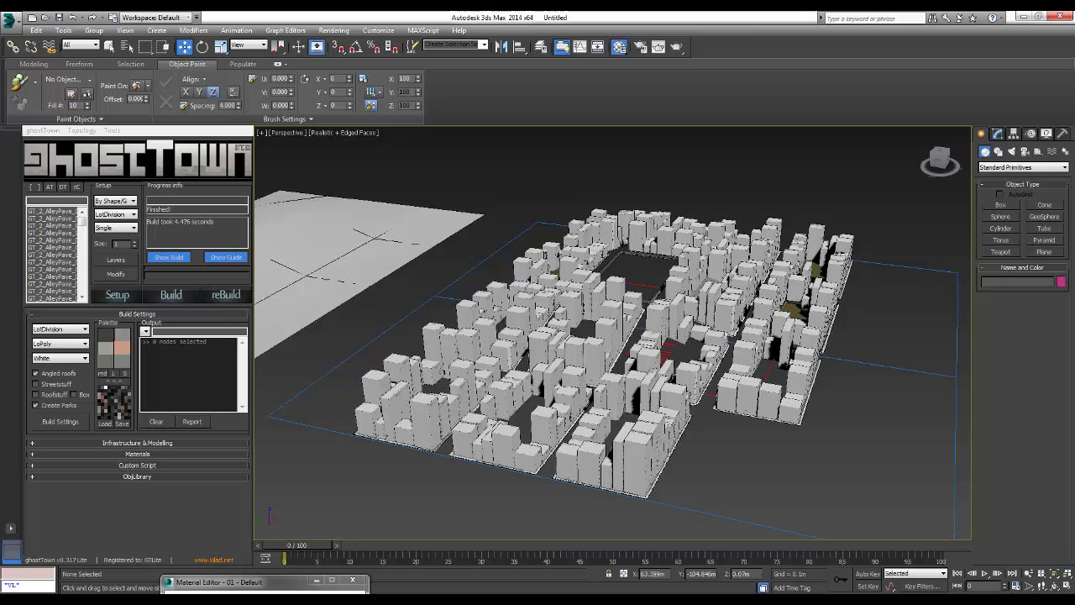
key("t")
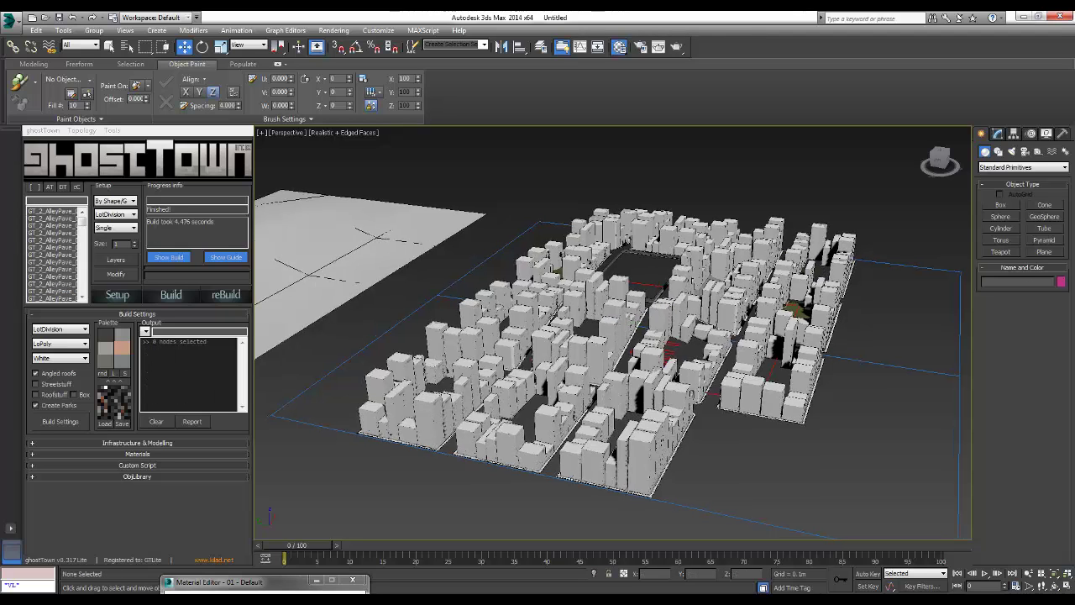
scroll(557, 281, "down", 10)
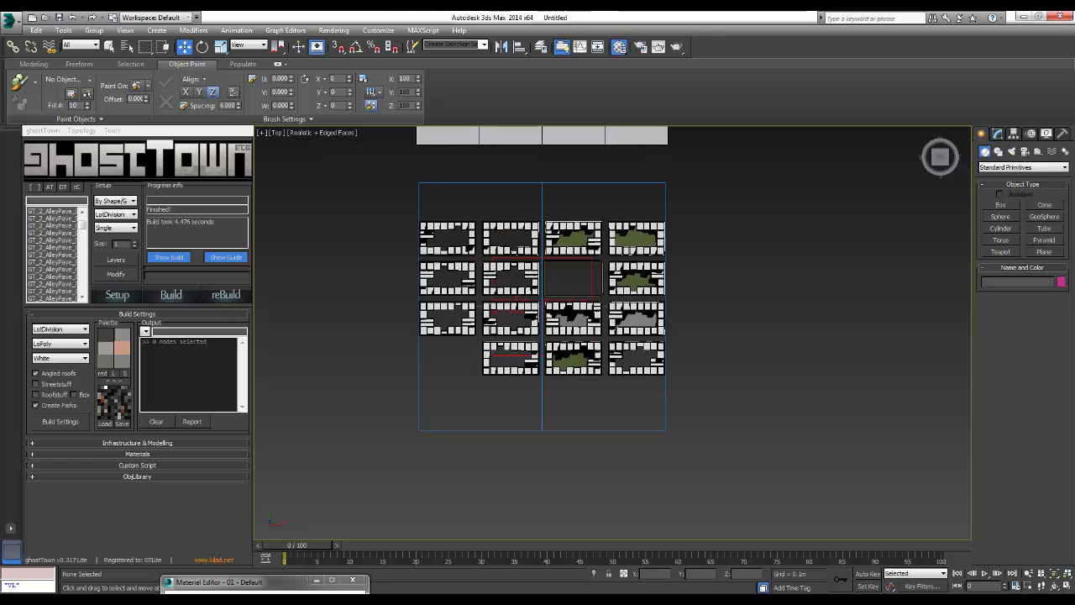
Deselect the backyard patch, zoom the Top view out over the city grid, and list the Systems category
left_click(573, 237)
key("ctrl+d")
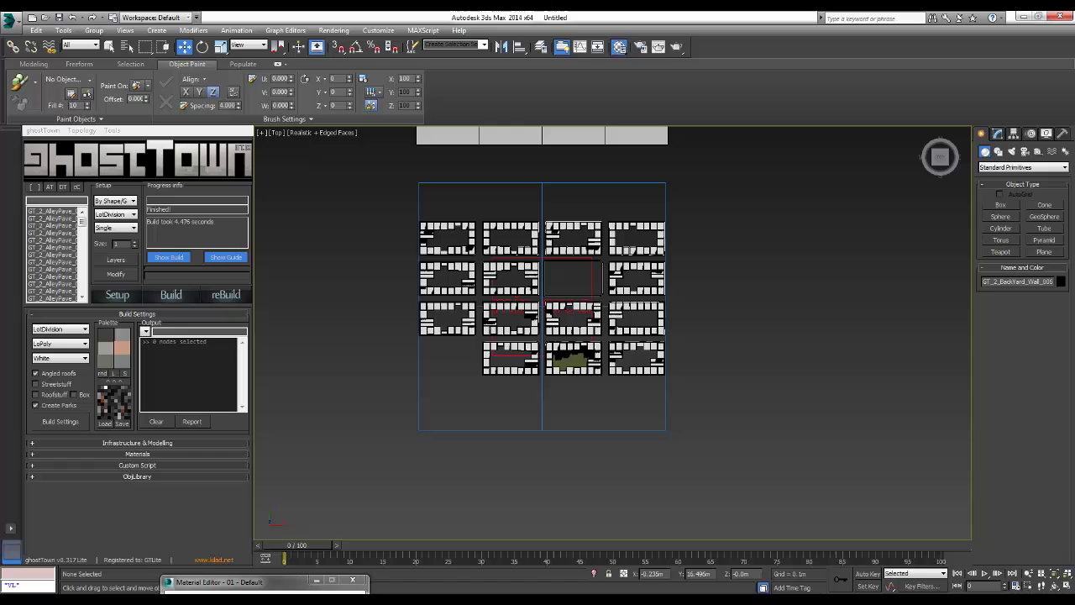
scroll(546, 331, "up", 2)
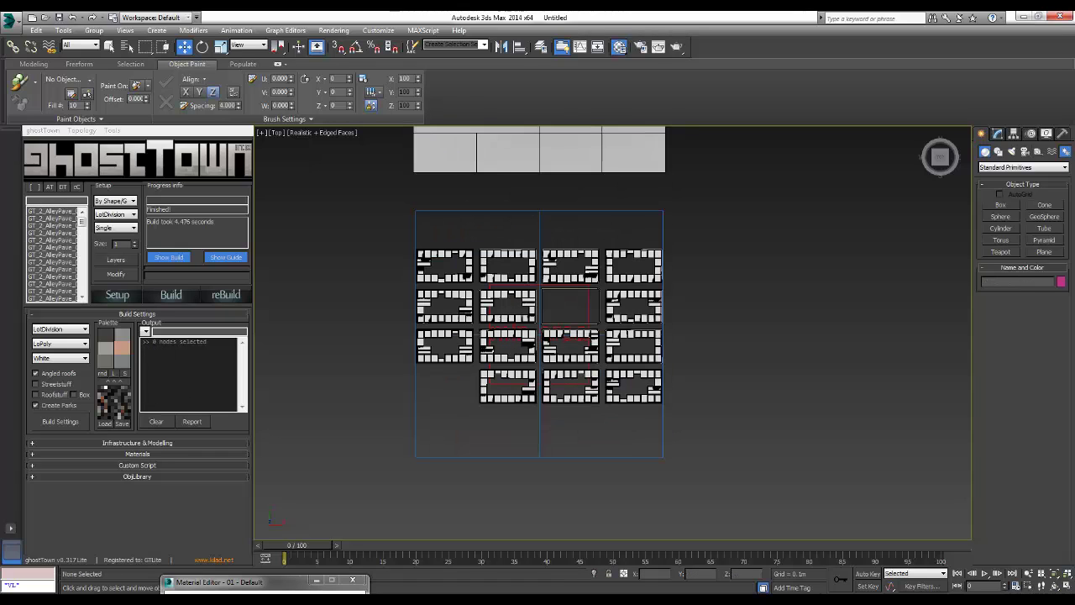
left_click(1065, 151)
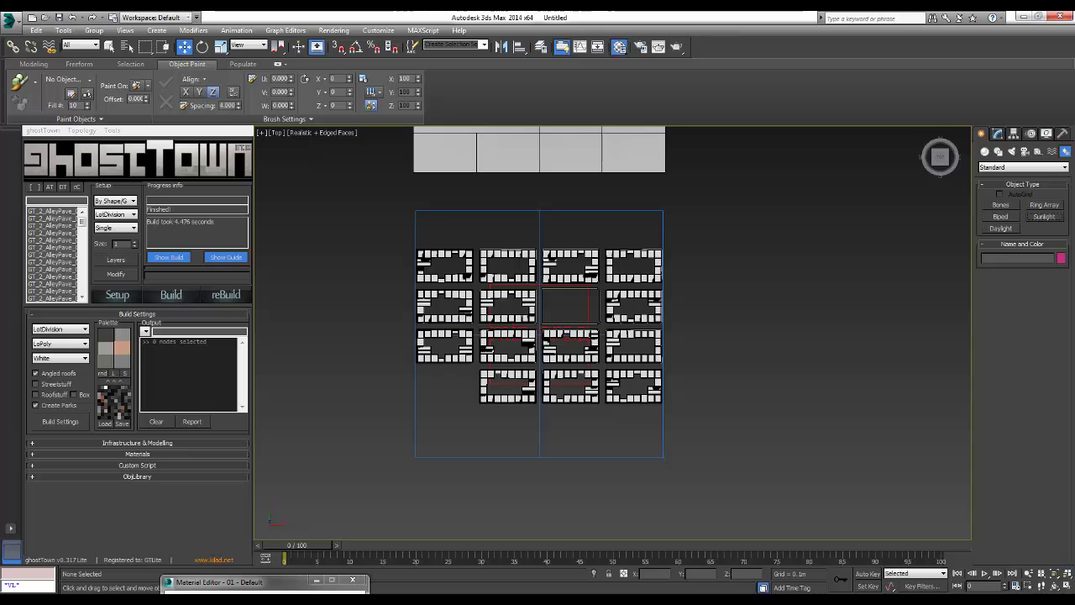
Place a Daylight001 system with its compass beside the city, accepting the recommended exposure control
left_click(1000, 228)
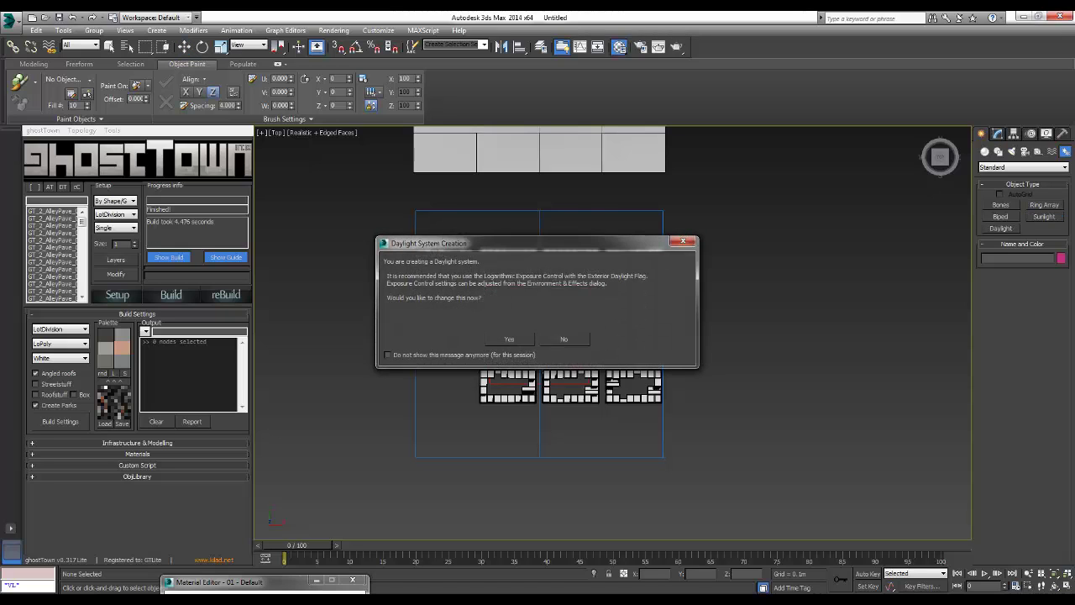
left_click(509, 339)
left_click_drag(705, 343, 878, 172)
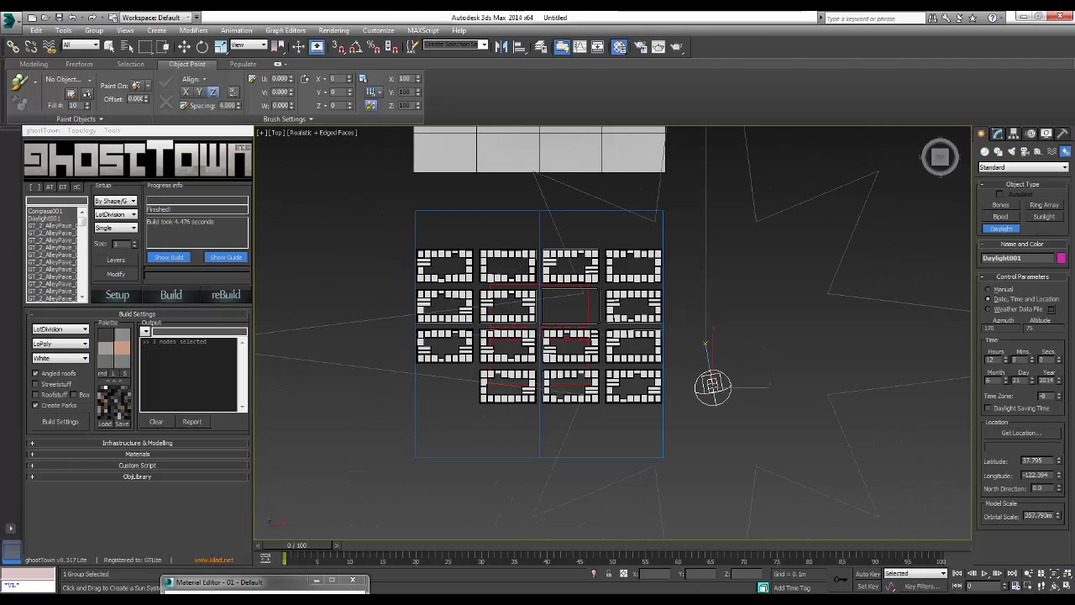
In an oblique Perspective view, select Daylight001 and drag the sun toward an evening hour
key("p")
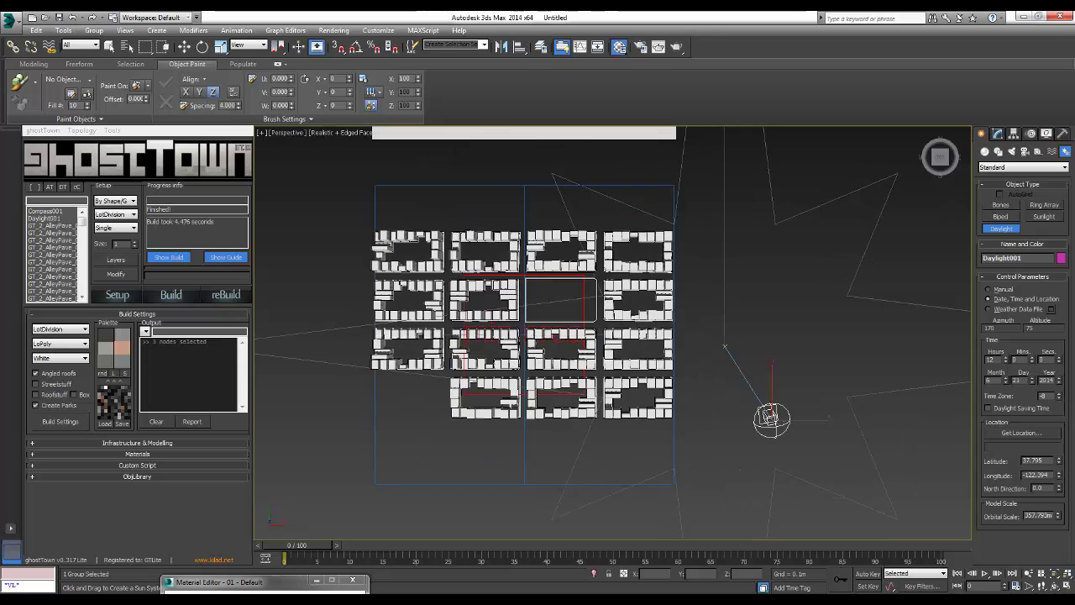
left_click(1056, 586)
left_click_drag(613, 252, 475, 331)
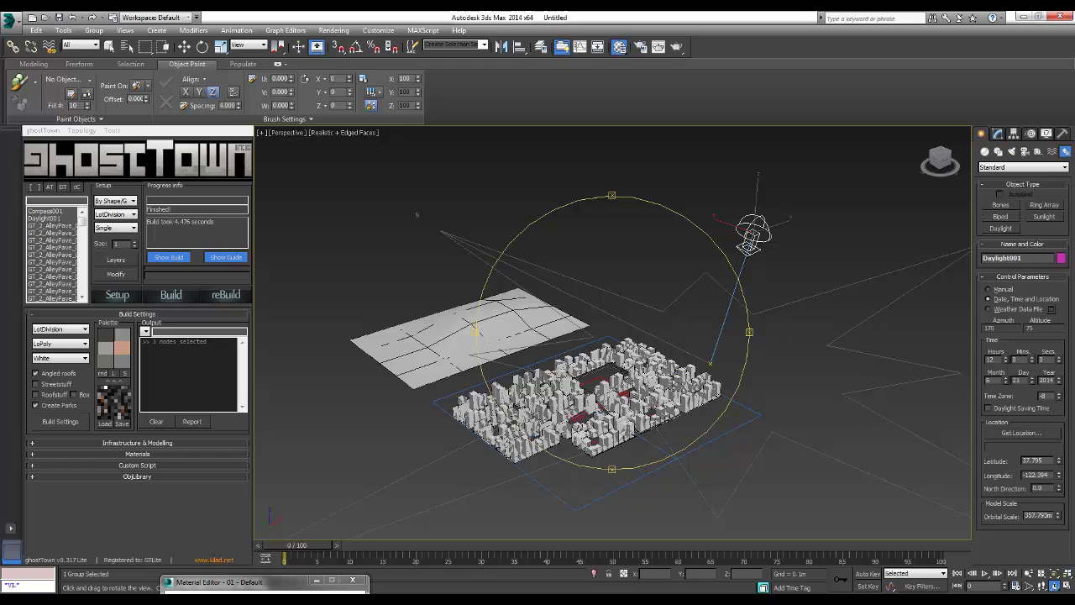
key("w")
left_click(998, 132)
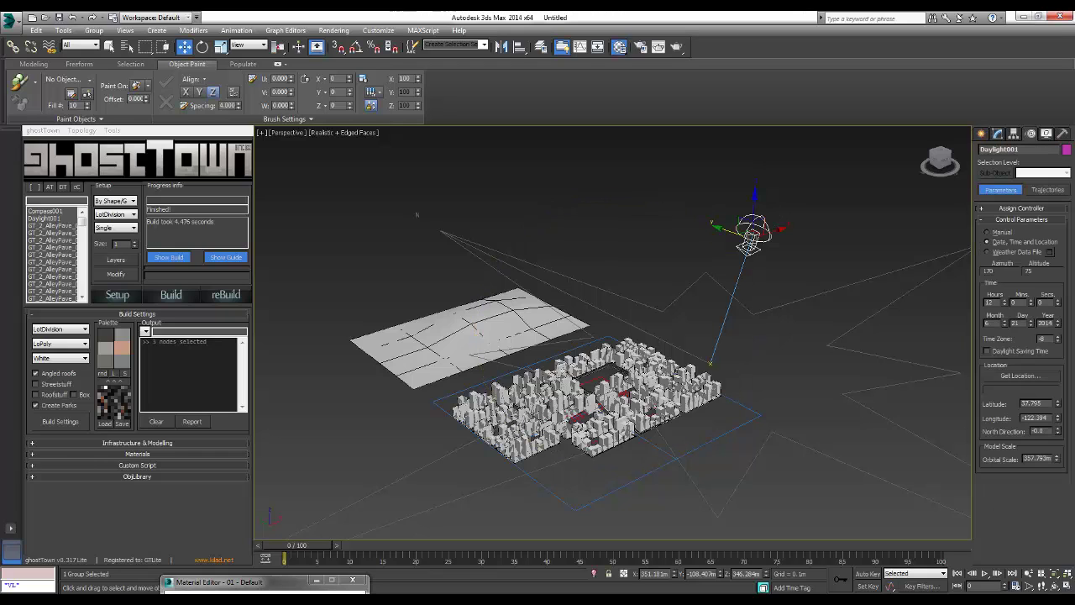
mouse_move(750, 239)
left_mouse_down()
mouse_move(658, 285)
mouse_move(689, 258)
left_mouse_up()
middle_click_drag(689, 257, 679, 220)
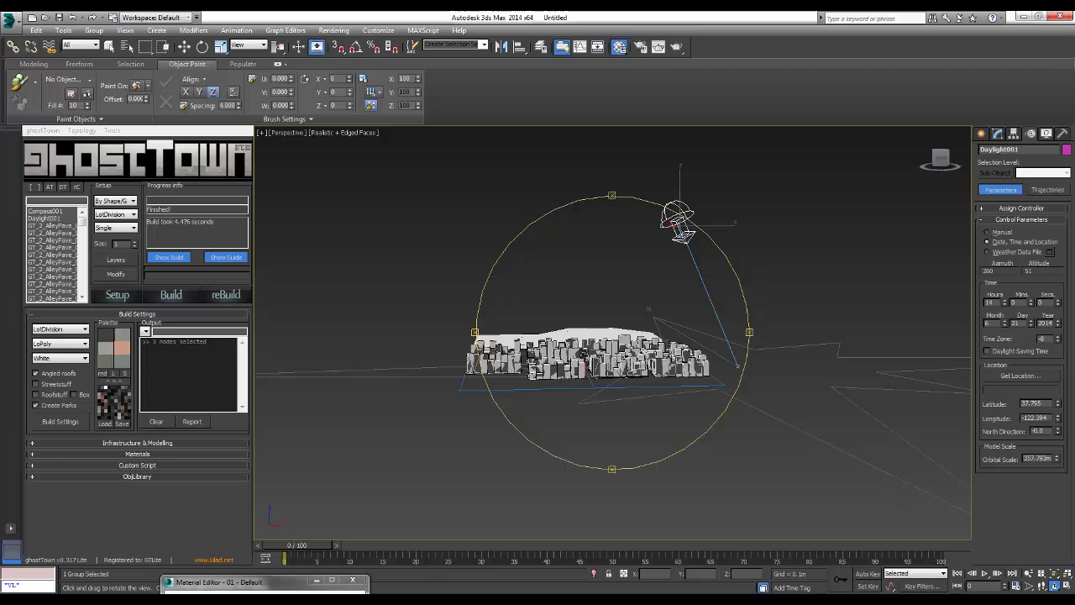
mouse_move(679, 223)
left_mouse_down()
mouse_move(614, 265)
mouse_move(588, 317)
left_mouse_up()
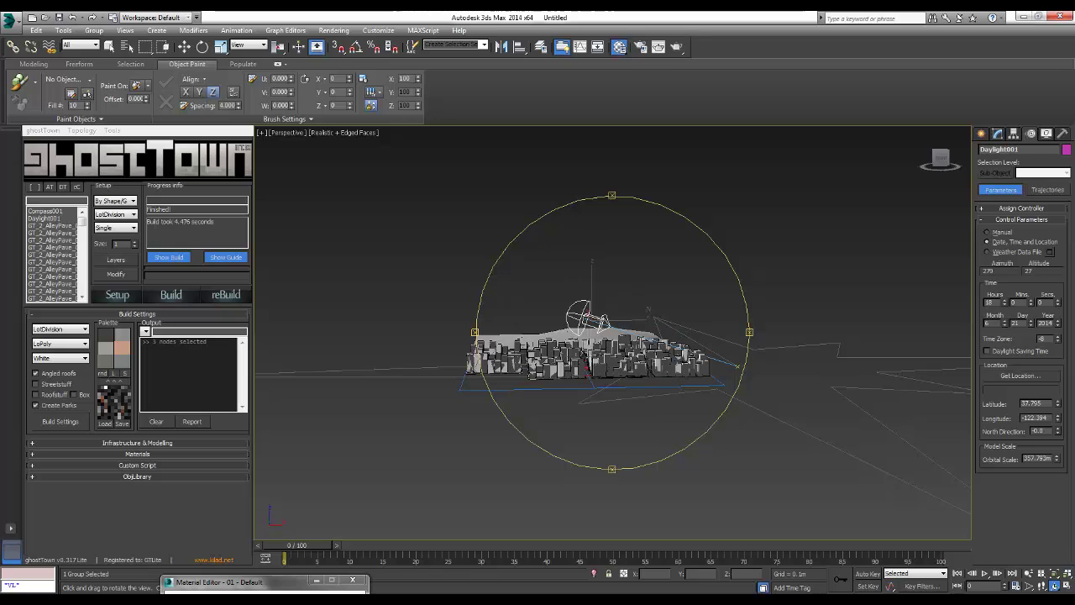
Orbit to check the city and settle the sun at 18:00, azimuth 287, altitude 16
left_click_drag(613, 379, 546, 370)
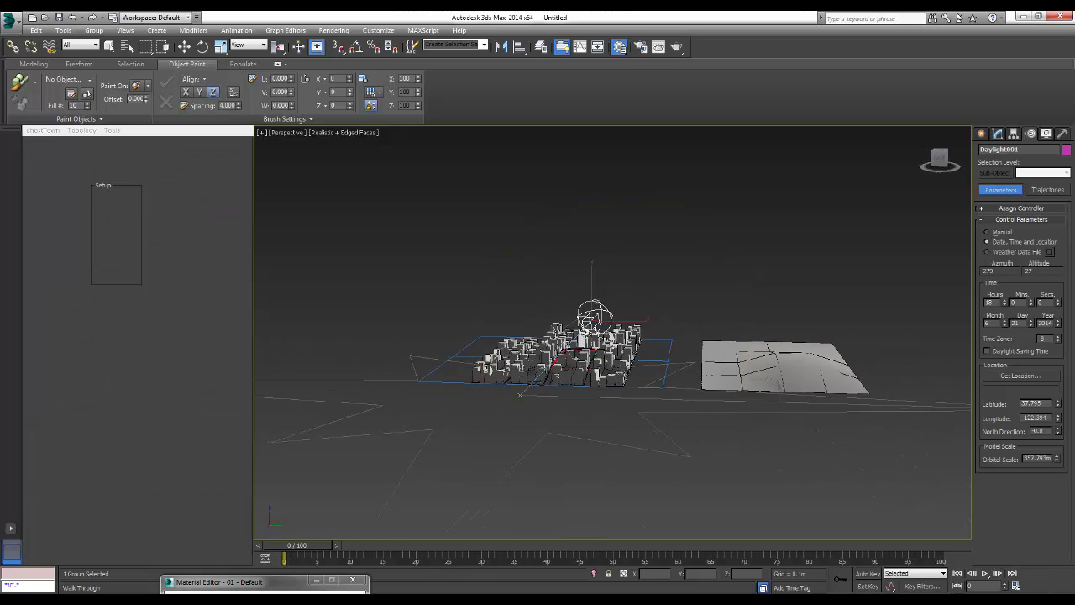
middle_click_drag(613, 353, 613, 324, "alt")
key("w")
mouse_move(616, 312)
left_mouse_down()
mouse_move(554, 313)
mouse_move(615, 313)
left_mouse_up()
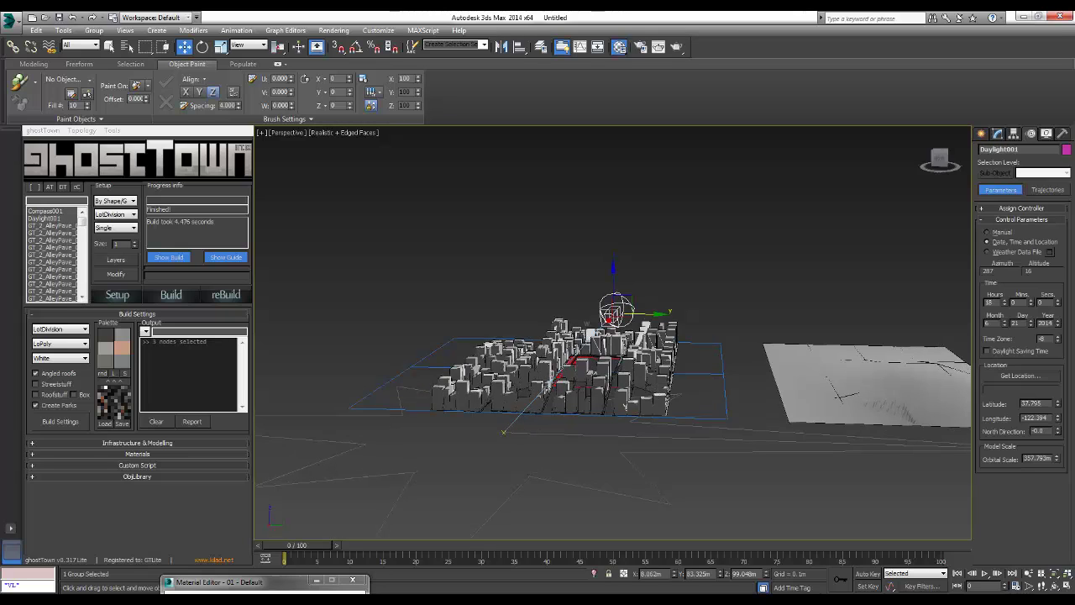
Set Daylight001's Sunlight type to mr Sun
left_click(997, 134)
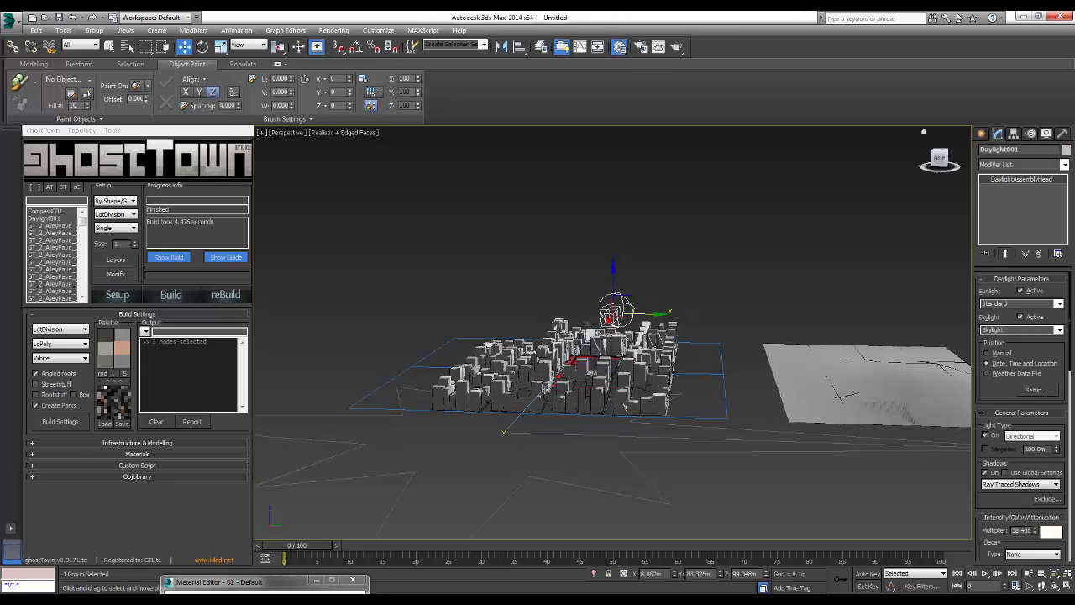
key("alt+Down")
key("Down")
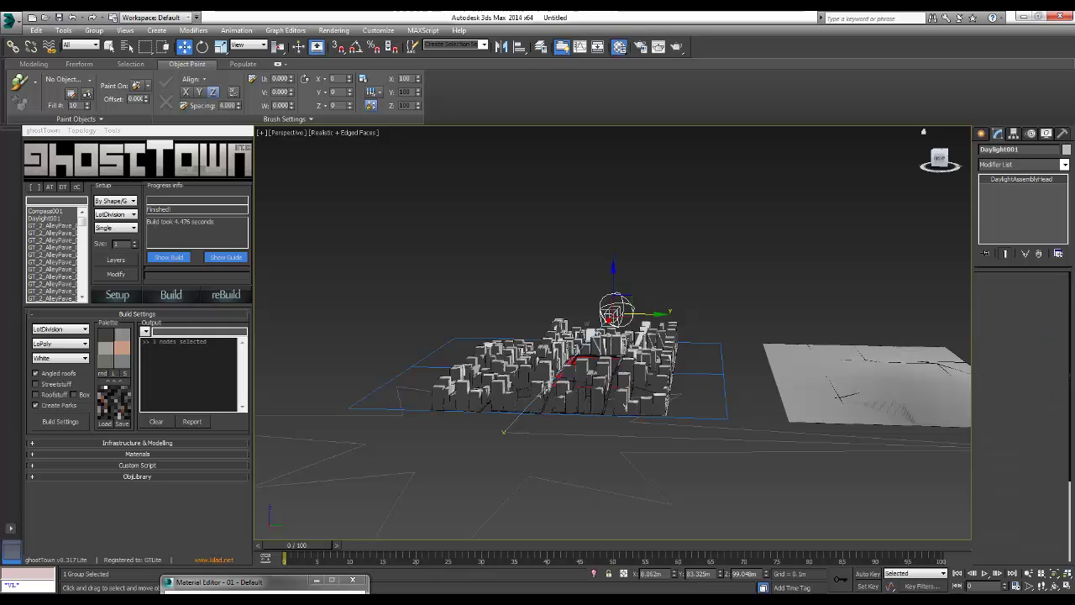
key("Return")
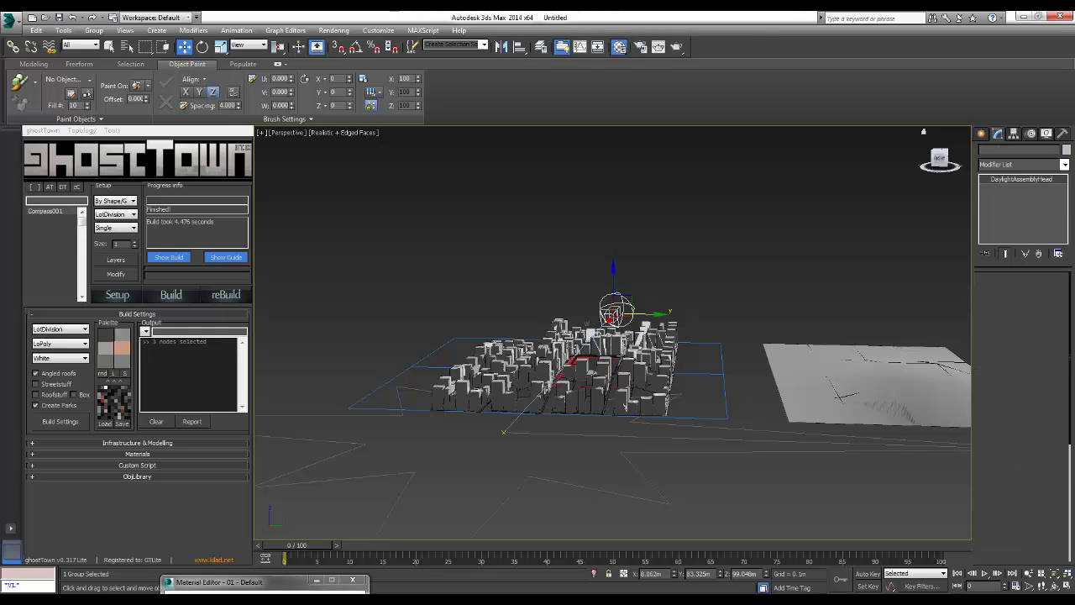
Set the Skylight type to mr Sky and accept the mental ray Sky prompt
key("alt+Down")
key("Up")
key("Up")
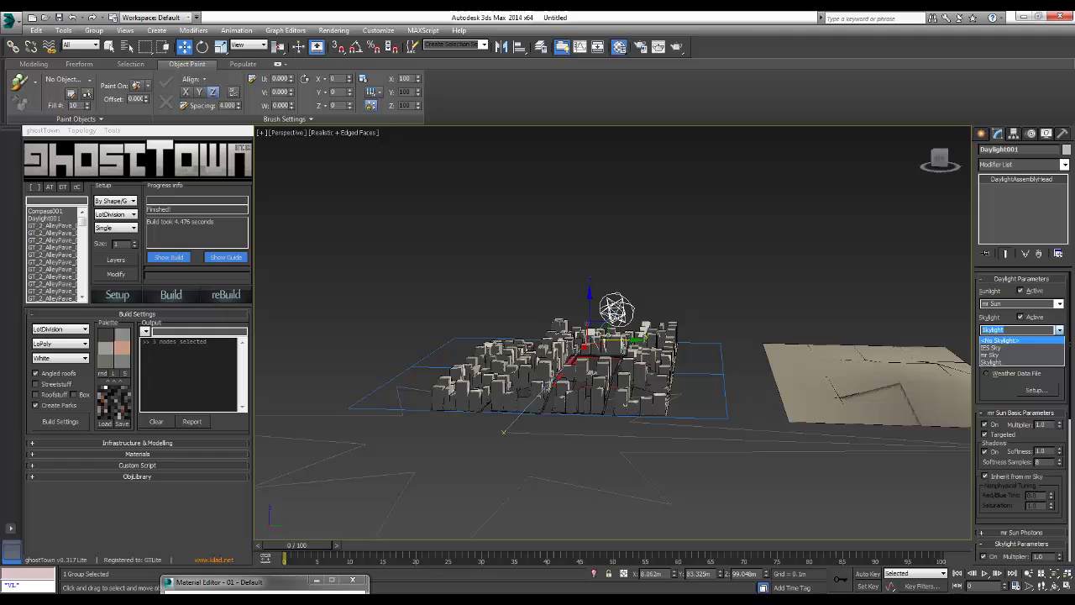
key("Down")
key("Return")
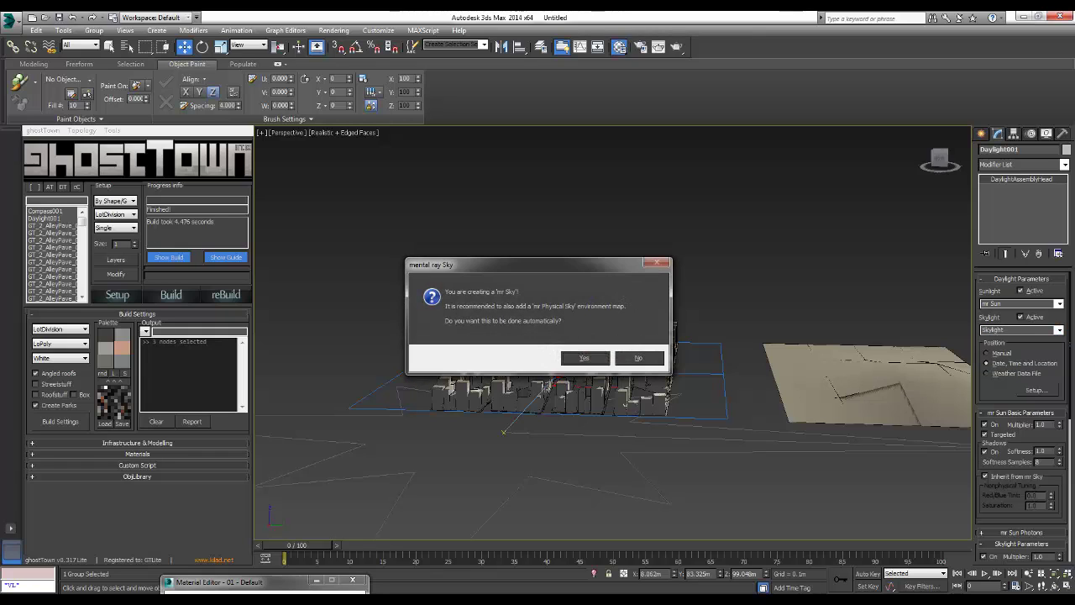
key("Return")
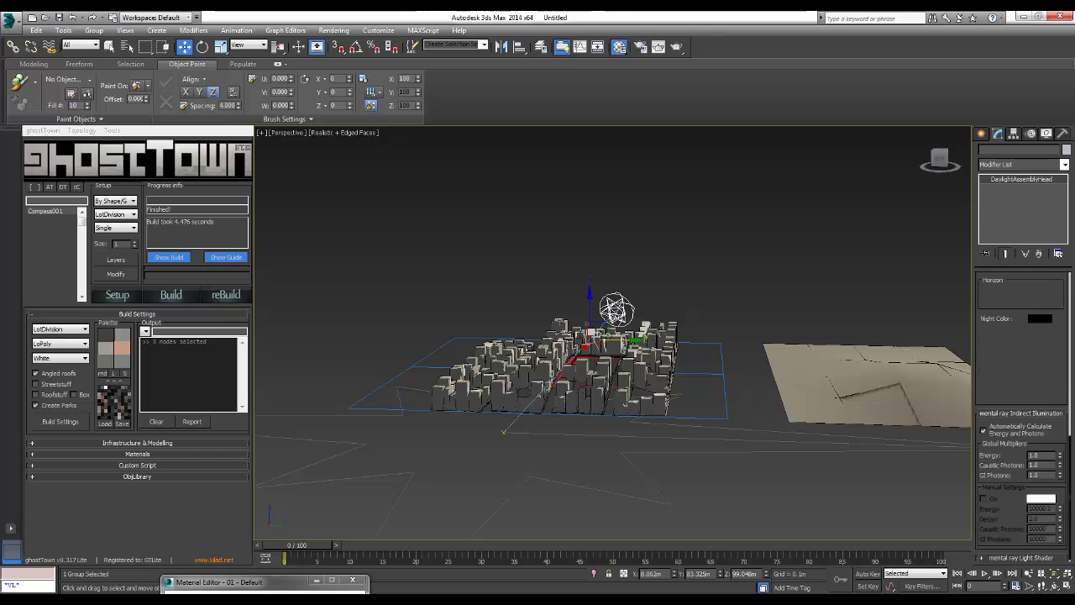
left_click(334, 30)
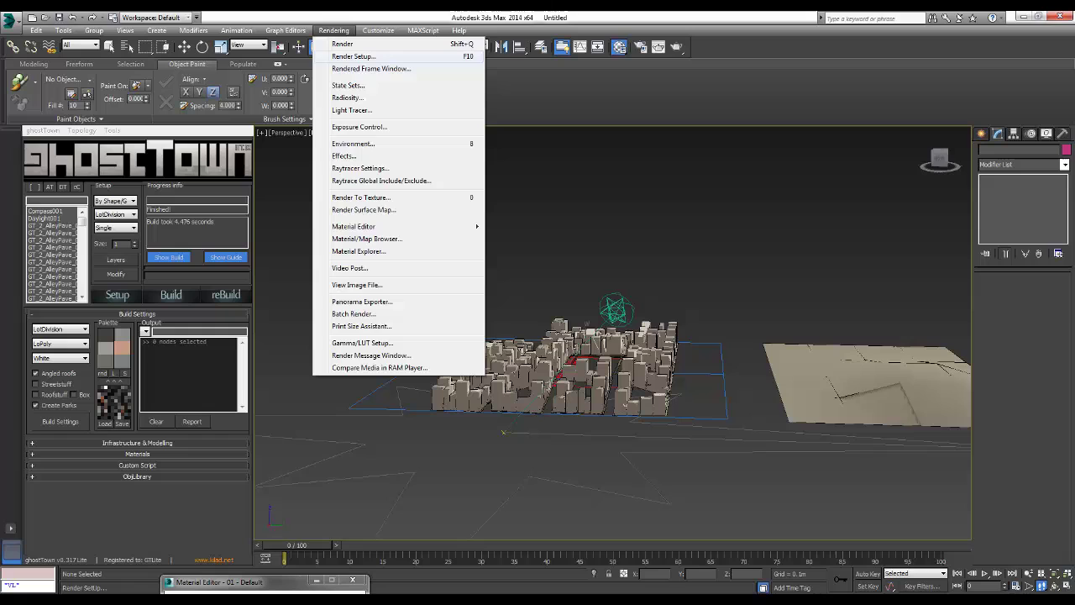
Assign NVIDIA mental ray as the production renderer in Render Setup
key("Escape")
key("F10")
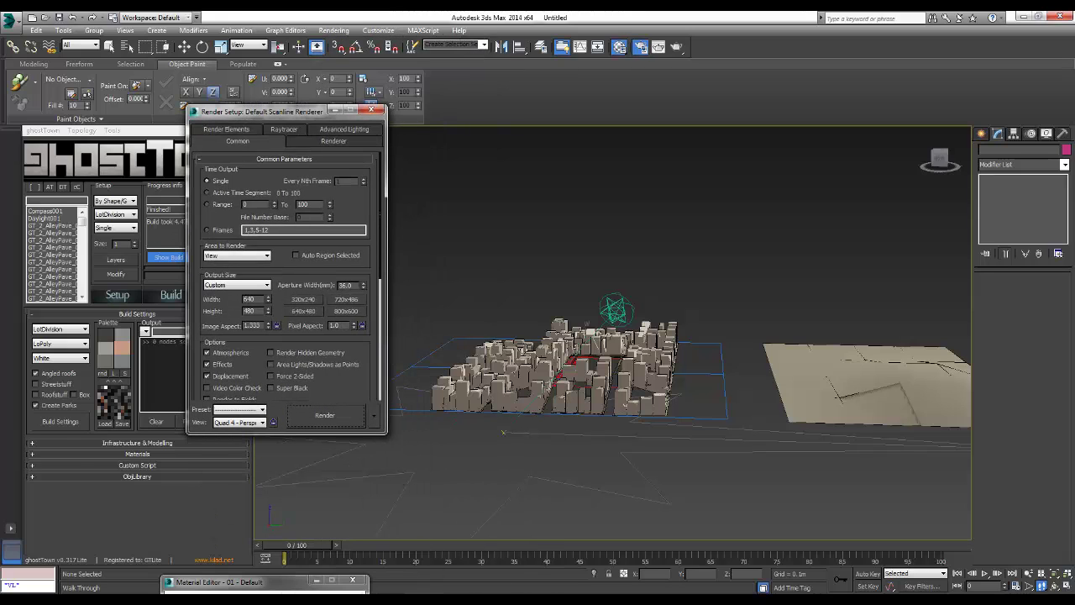
key("ctrl+Tab")
scroll(285, 277, "down", 3)
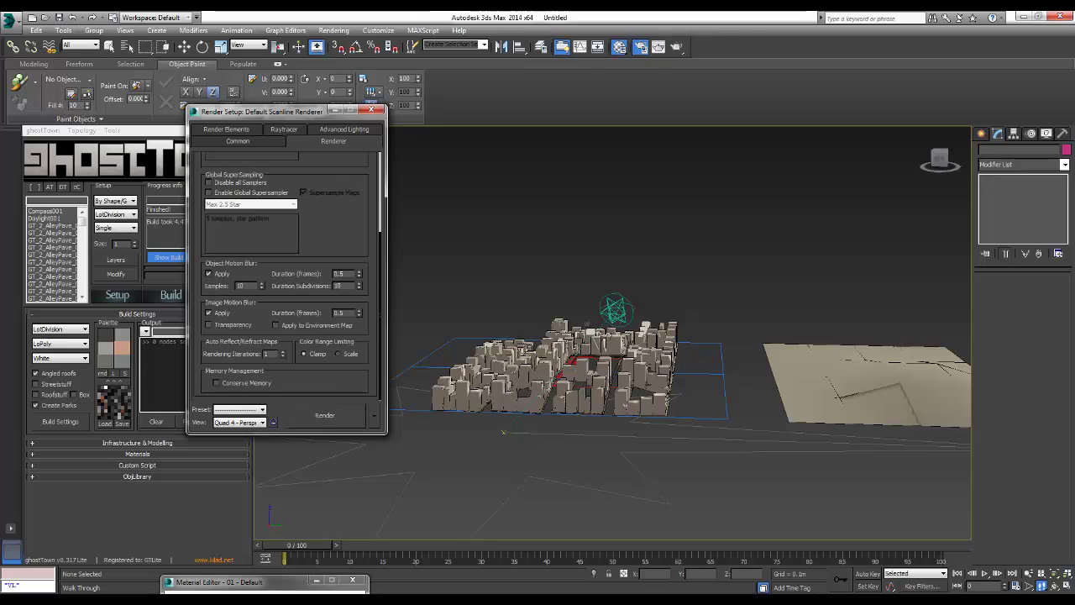
scroll(285, 279, "up", 3)
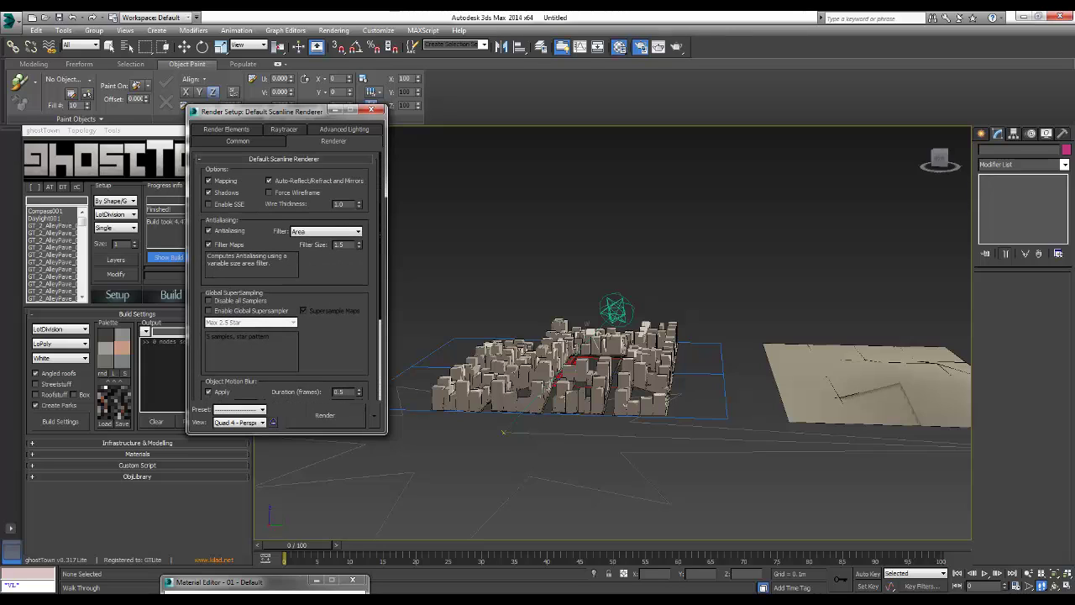
key("ctrl+shift+Tab")
scroll(286, 278, "down", 5)
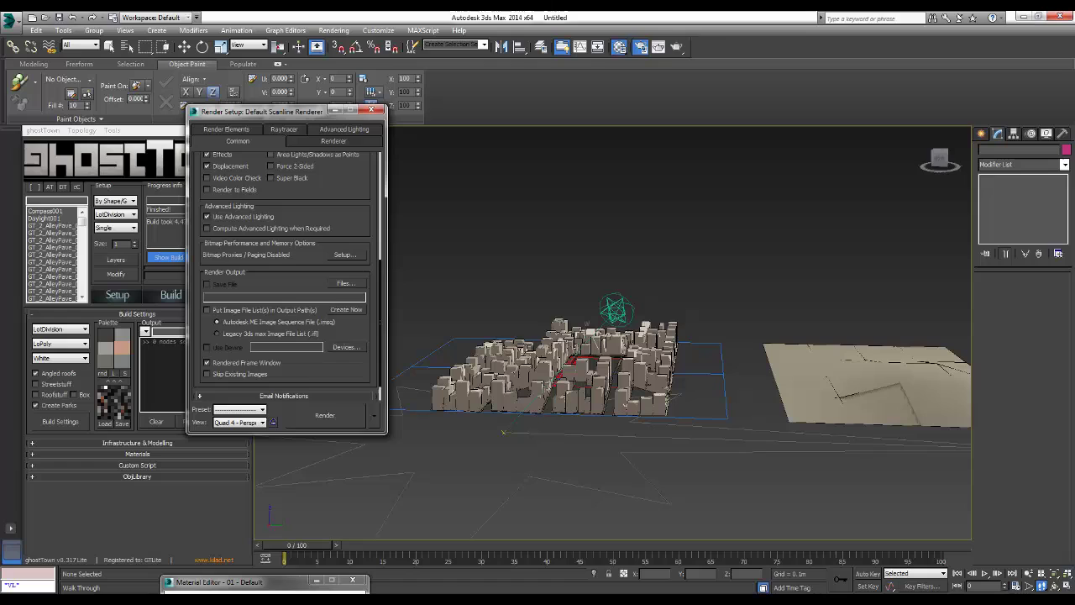
scroll(285, 277, "down", 1)
left_click(284, 393)
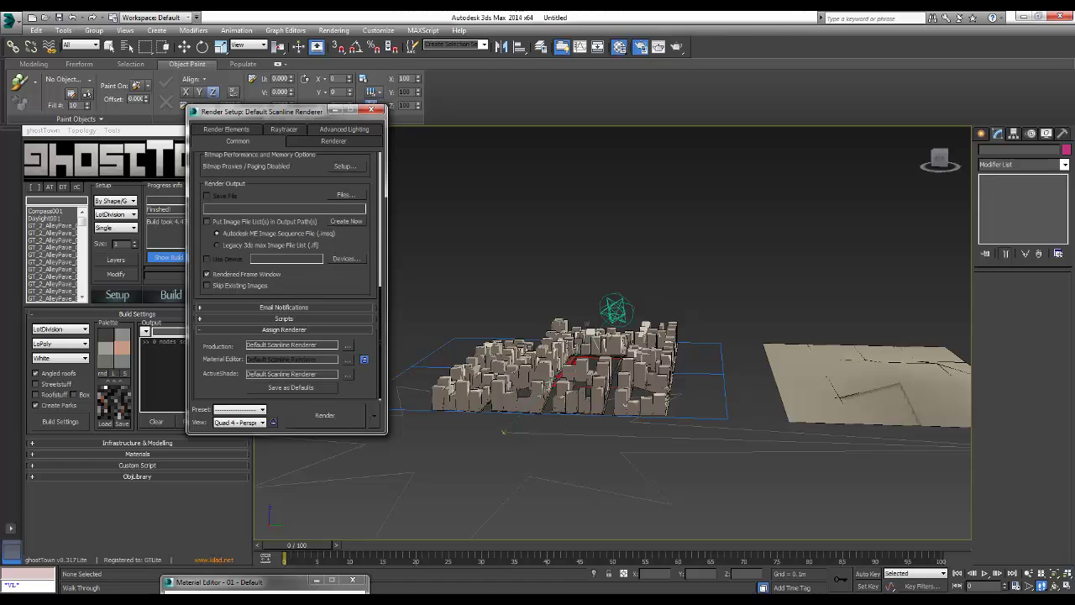
left_click(347, 345)
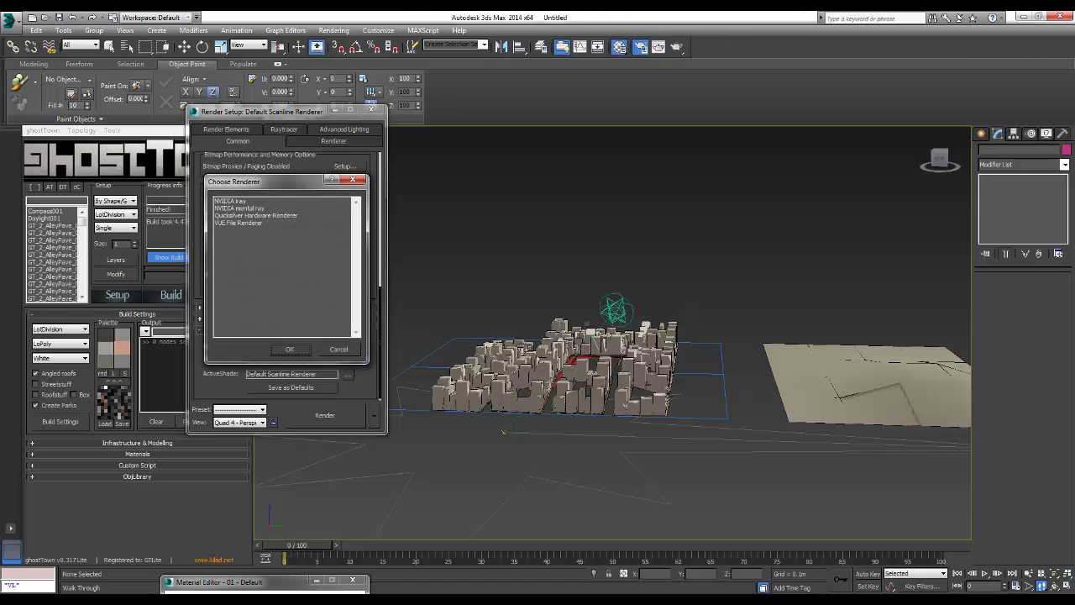
left_click(243, 207)
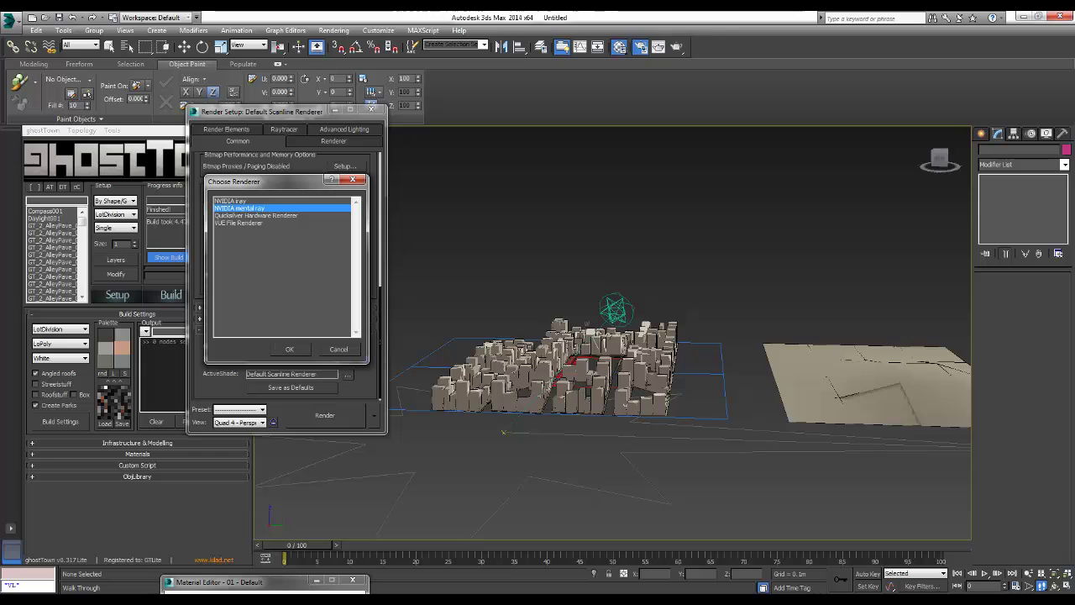
key("Return")
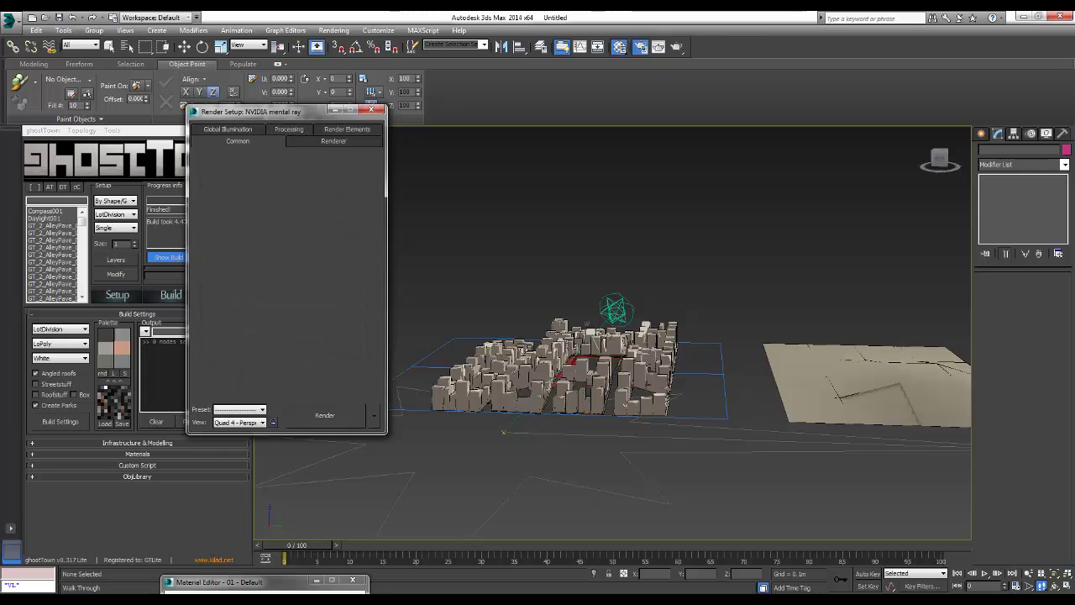
Walk the Perspective view forward into the city for a closer look
key("w")
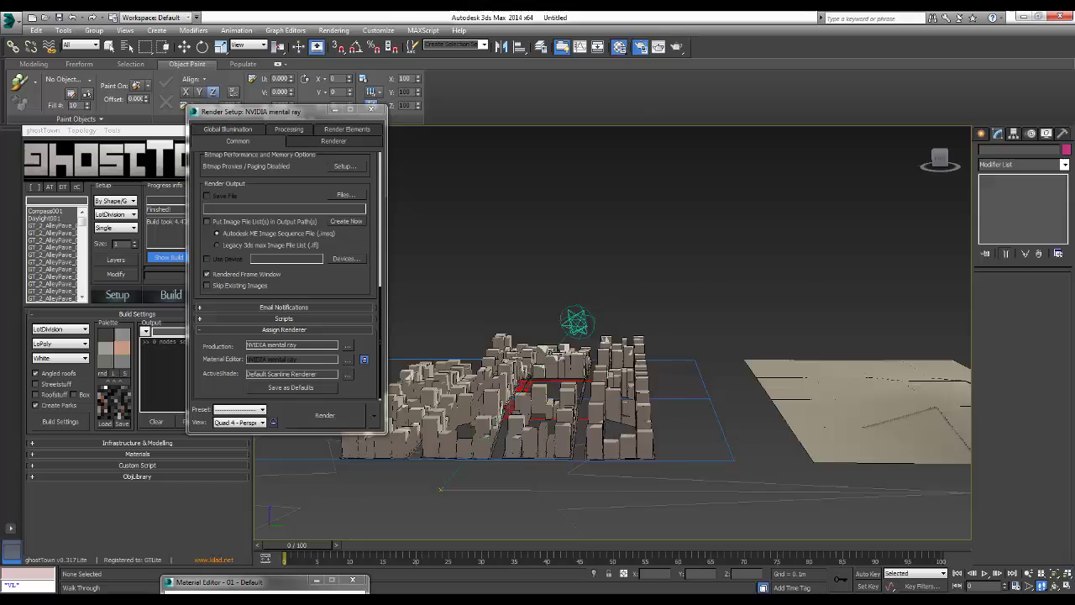
key("w")
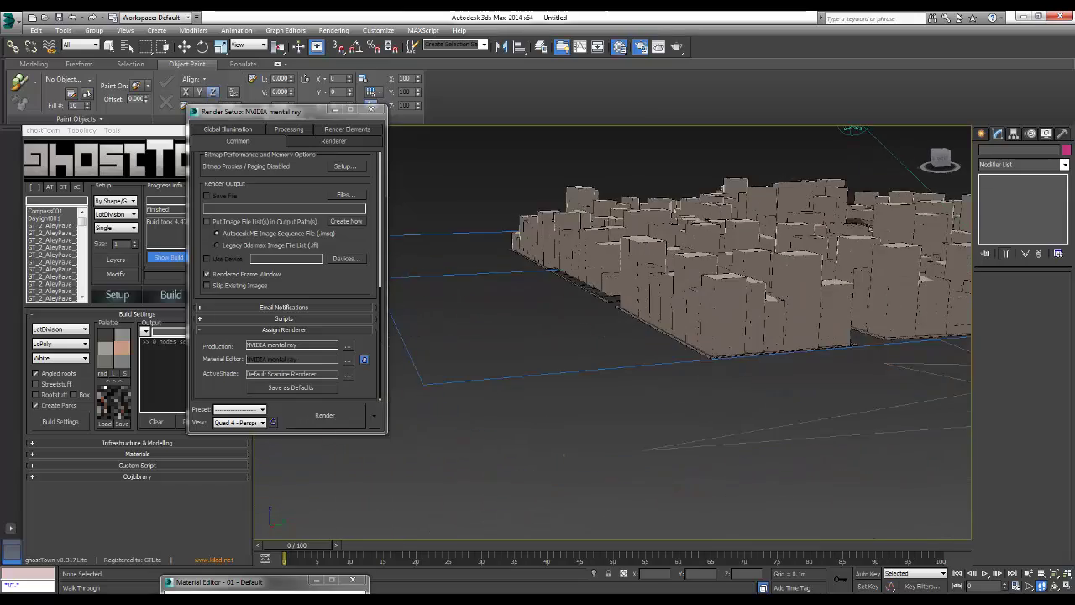
key("w")
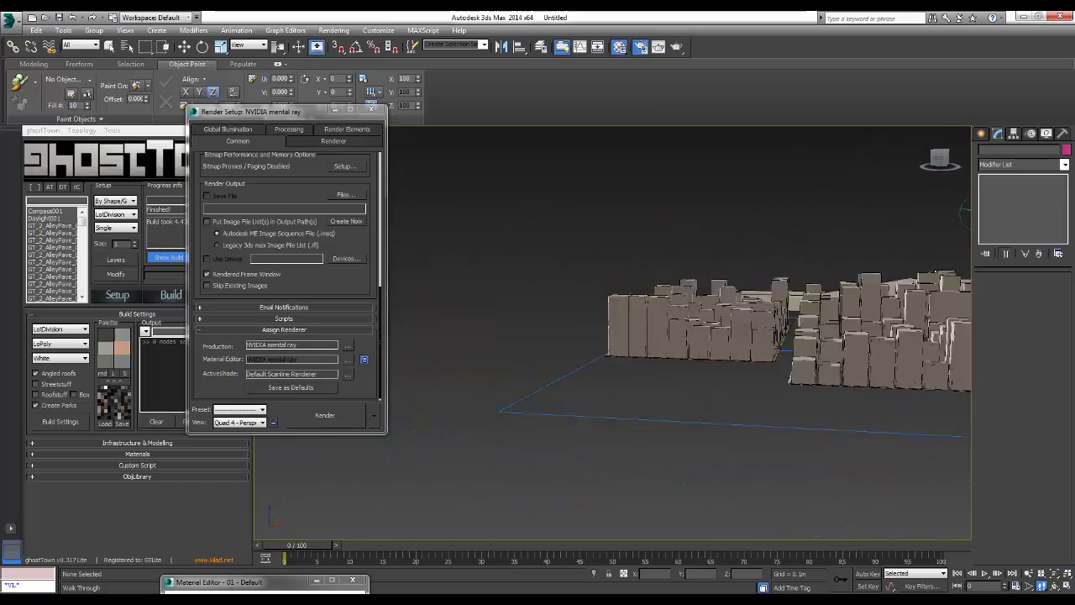
key("w")
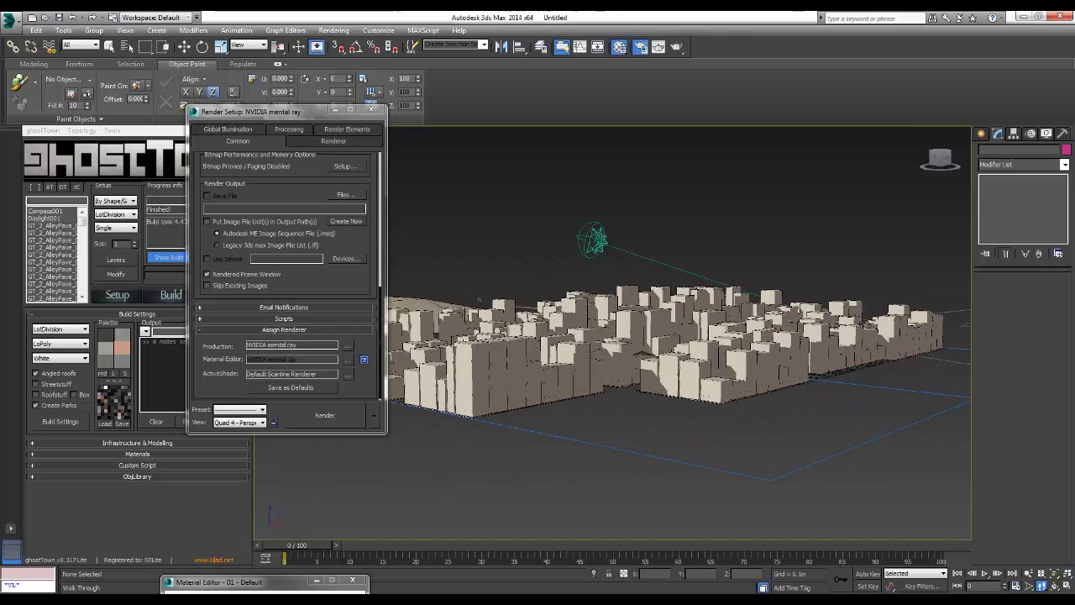
left_click_drag(243, 111, 57, 503)
right_click(518, 240)
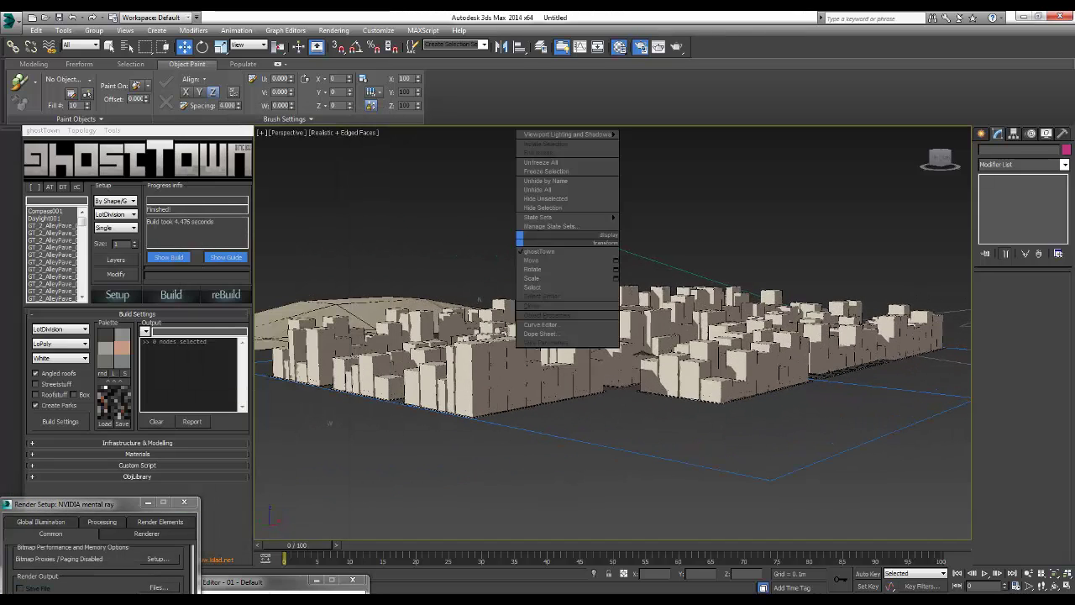
left_click(593, 241)
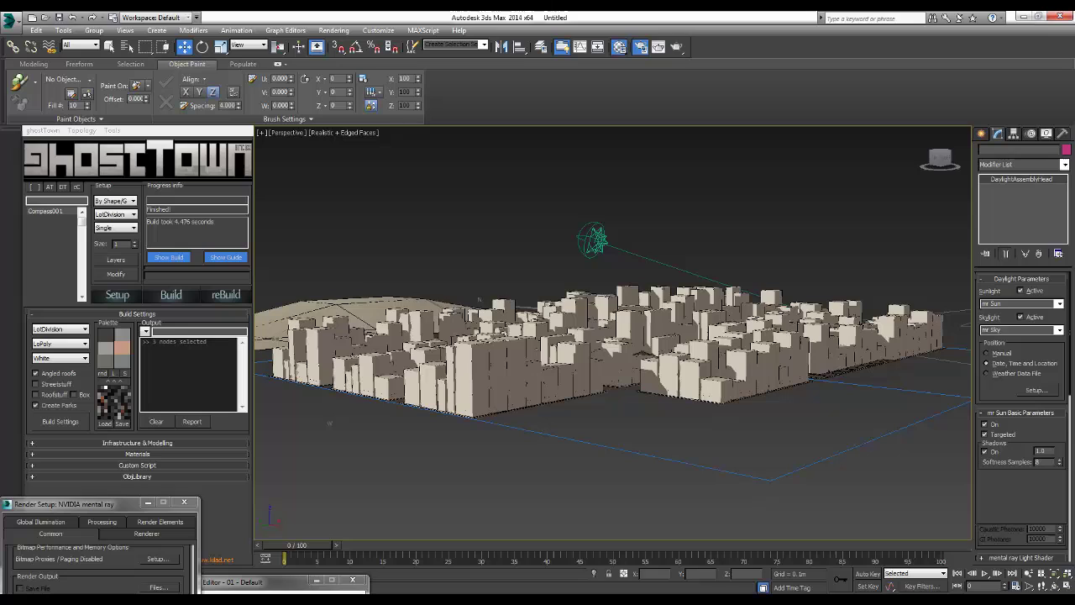
left_click(1035, 389)
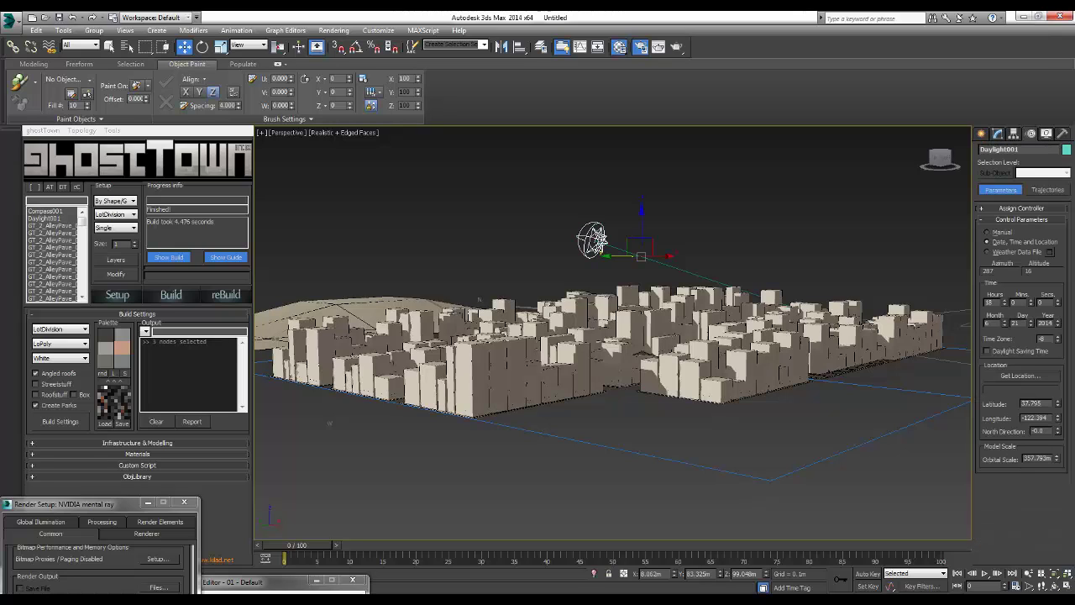
left_click_drag(1031, 323, 1005, 300)
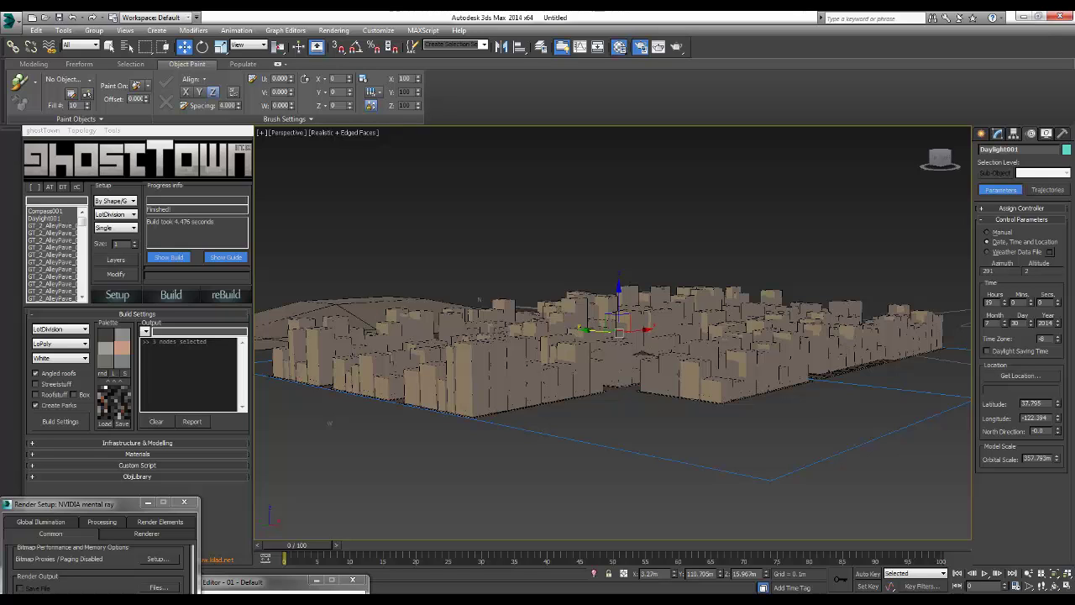
left_click_drag(1005, 303, 1034, 294)
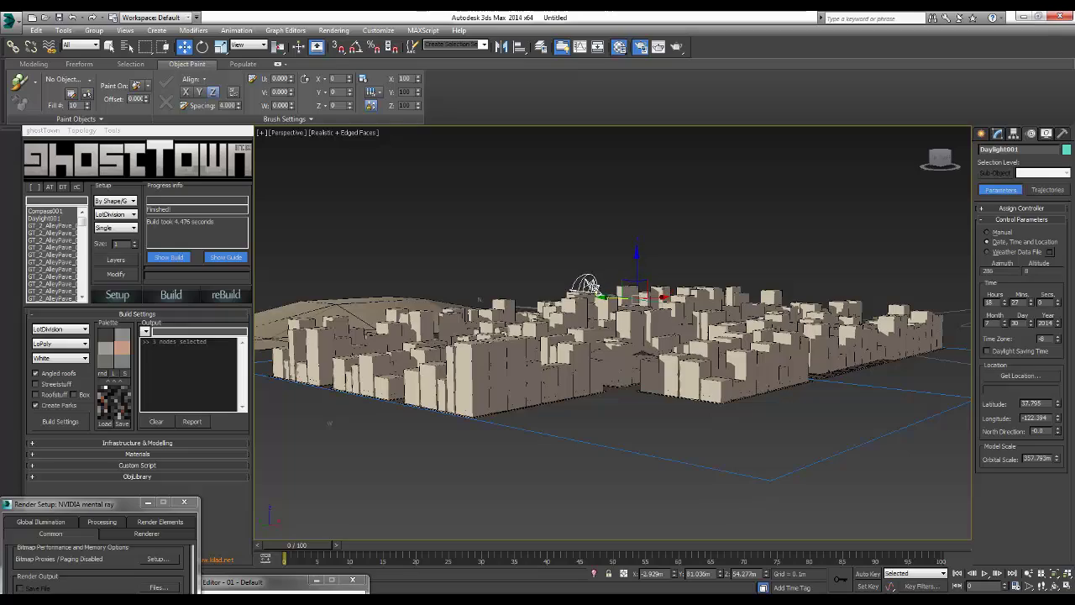
key("ctrl+d")
scroll(612, 365, "up", 4)
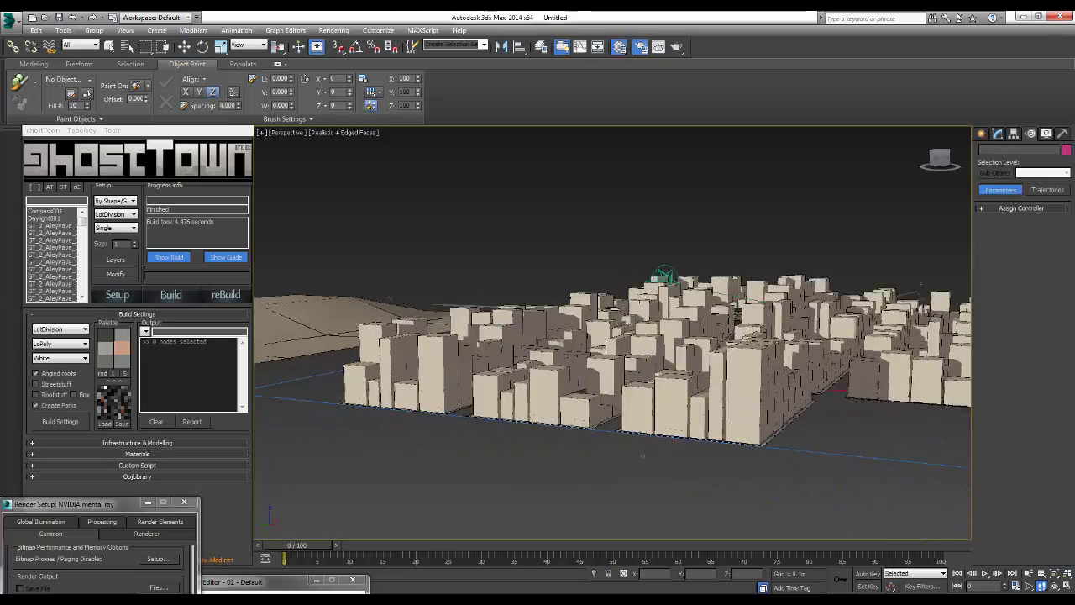
middle_click_drag(612, 365, 848, 366, "alt")
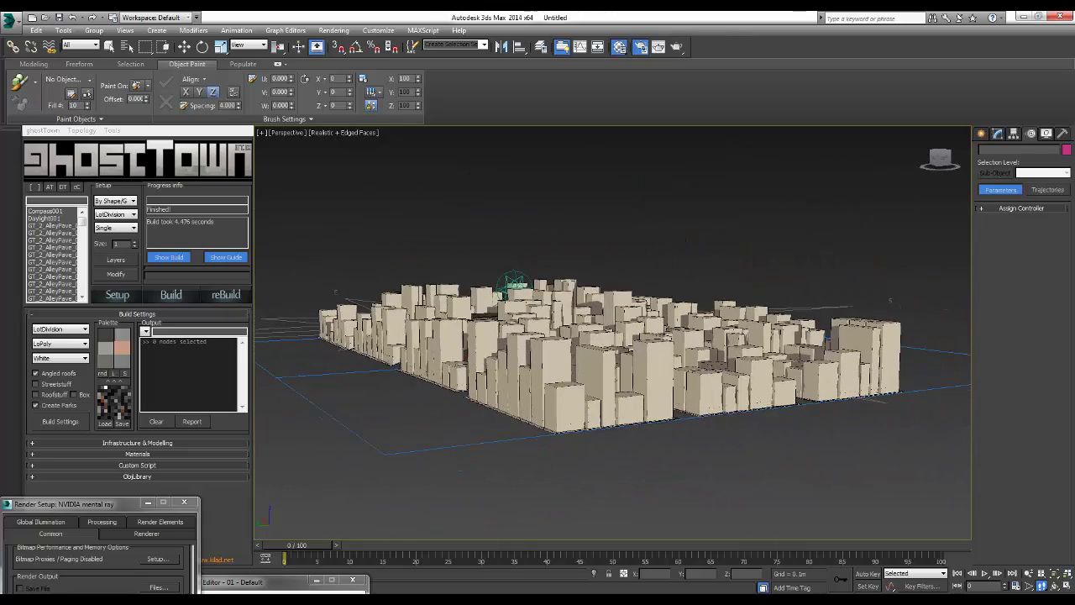
Scale GT_2_Block_12 down on Z to about 72% height
left_click(44, 211)
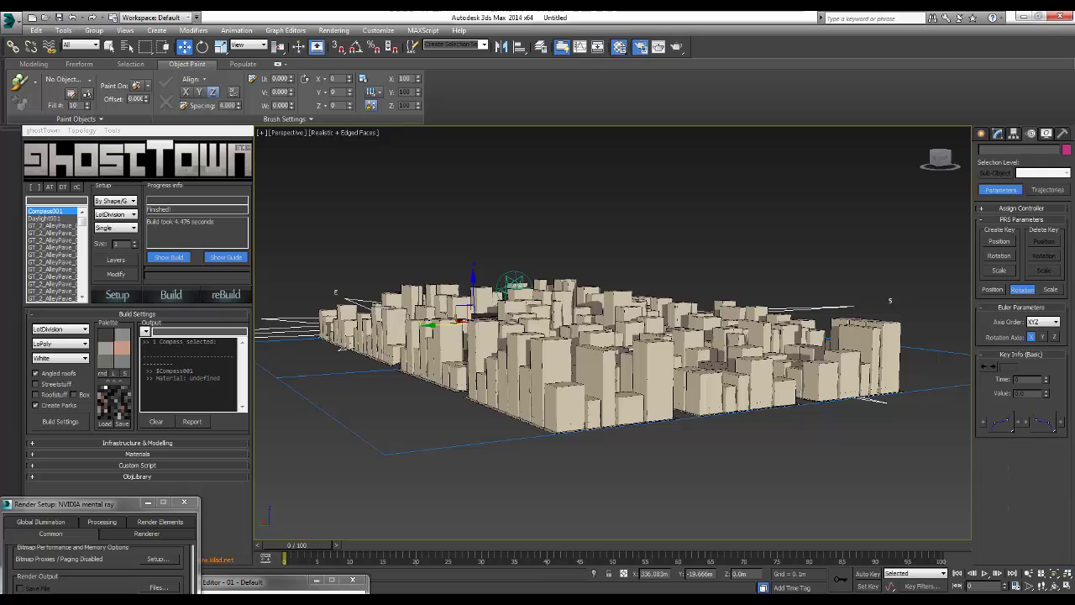
left_click(542, 360)
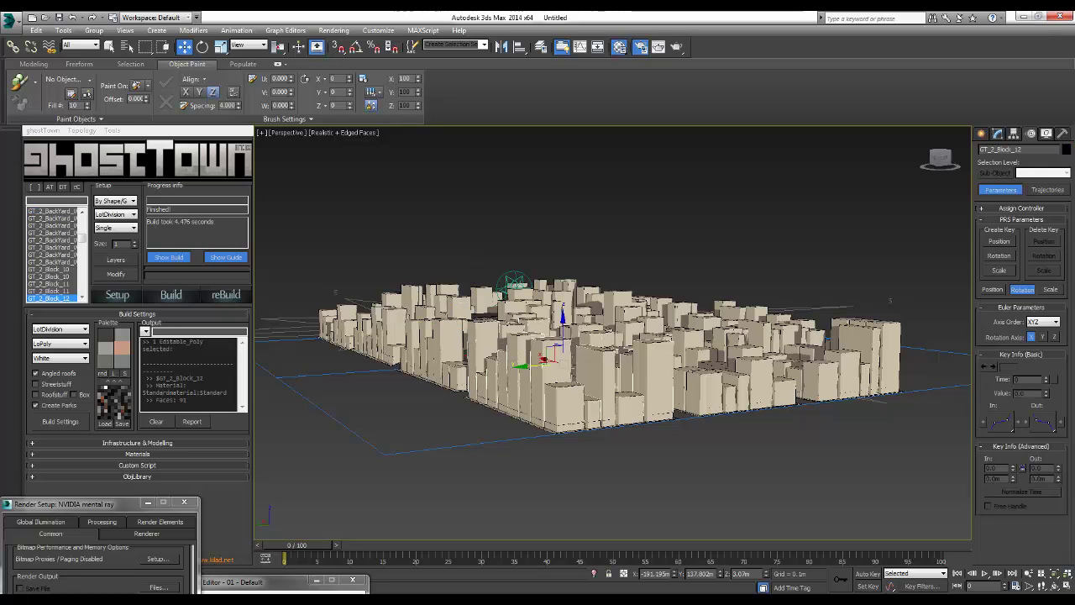
left_click(998, 134)
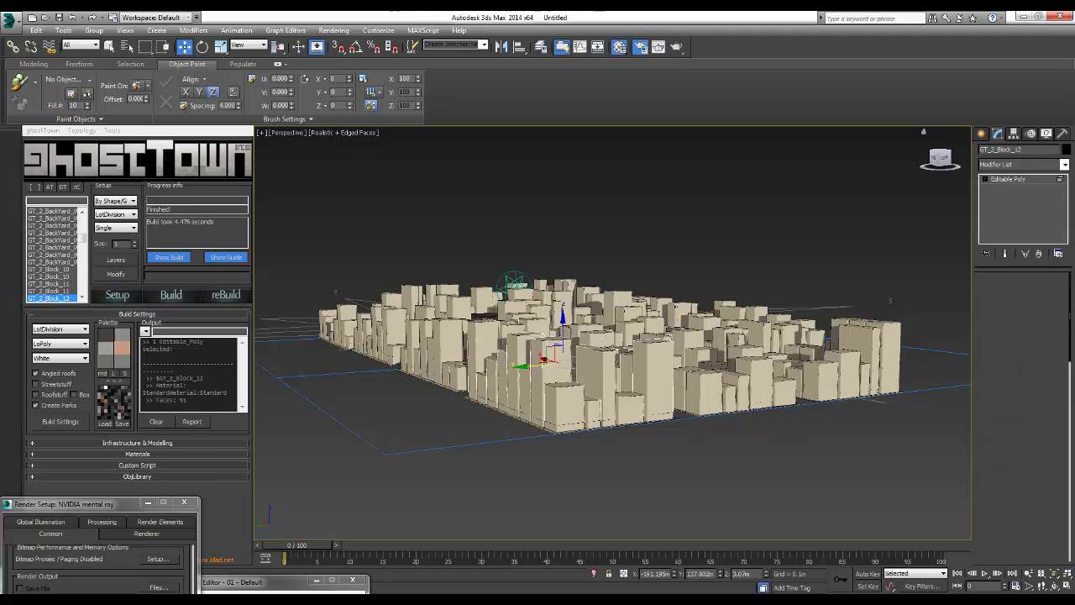
key("4")
right_click(543, 349)
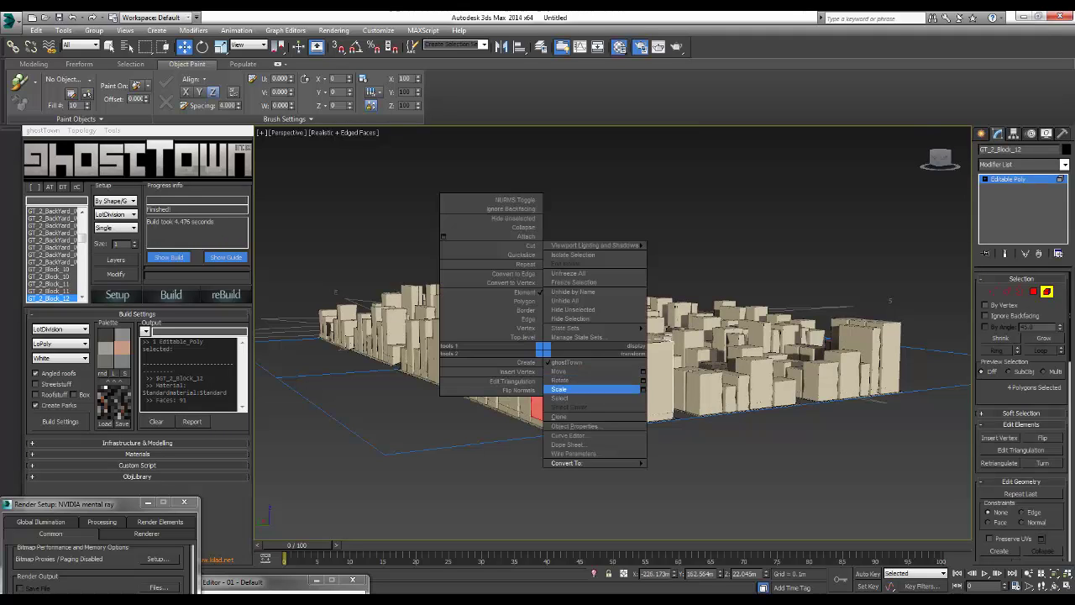
left_click(559, 389)
left_click_drag(551, 334, 552, 348)
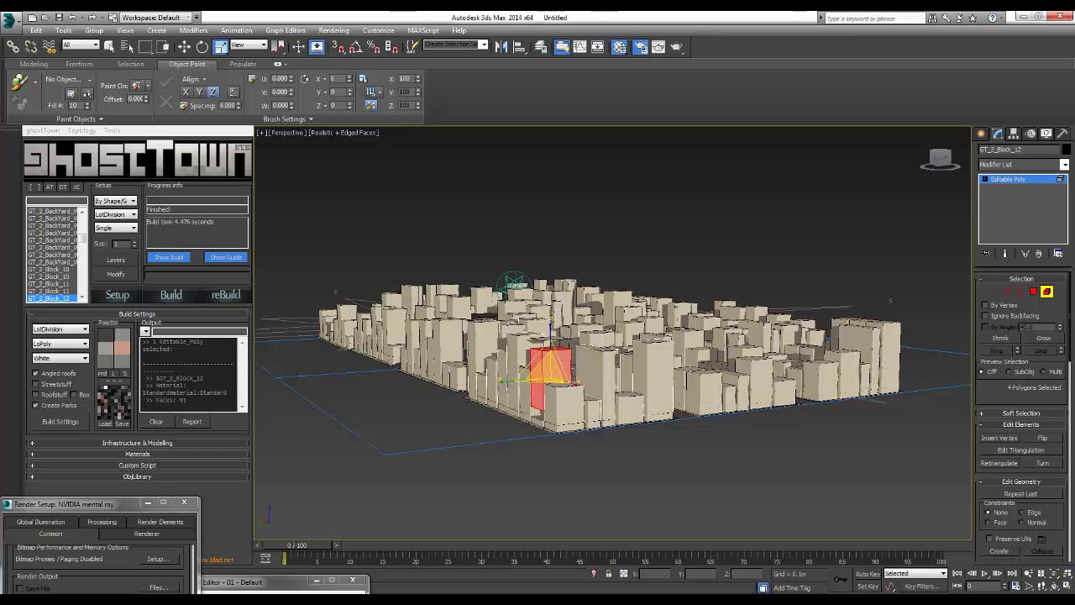
left_click(475, 307)
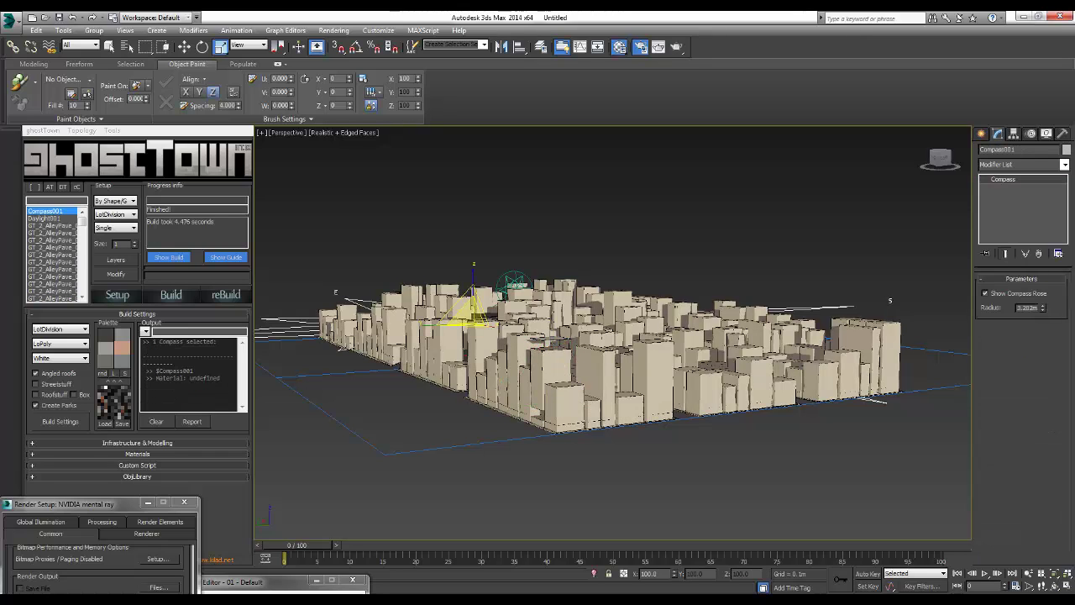
left_click(50, 298)
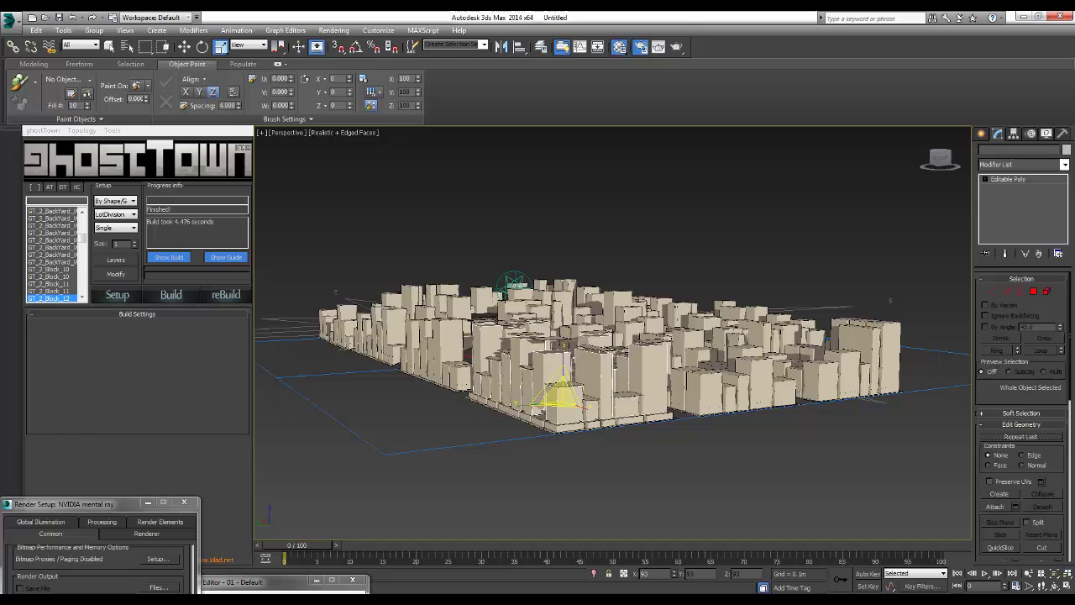
left_click_drag(561, 370, 561, 384)
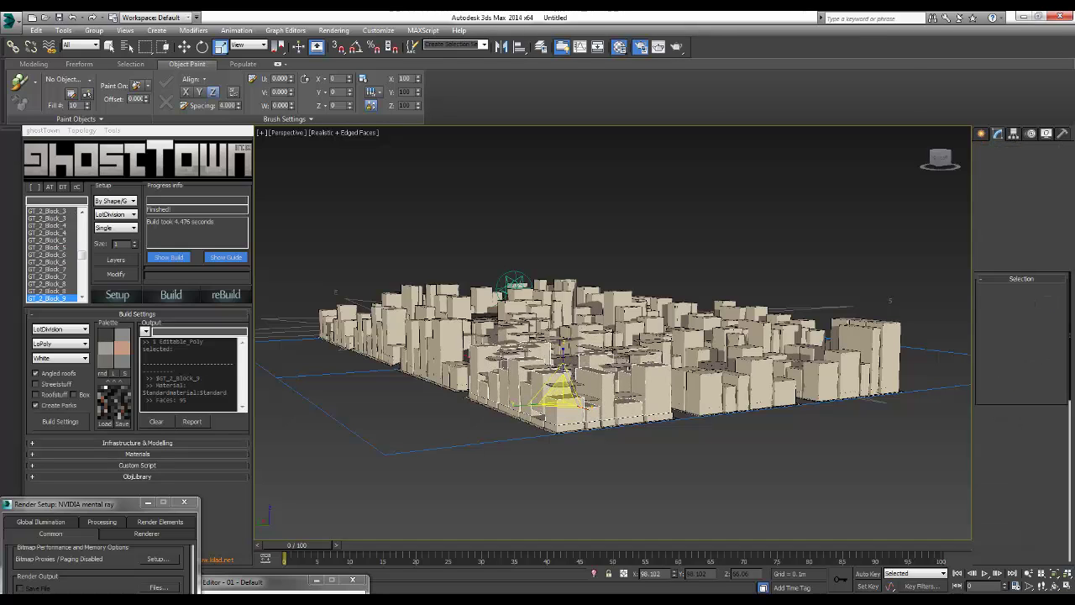
Lower the GT_2_Roofs_12 roofs onto the shortened buildings, then clear the selection
left_click(688, 378)
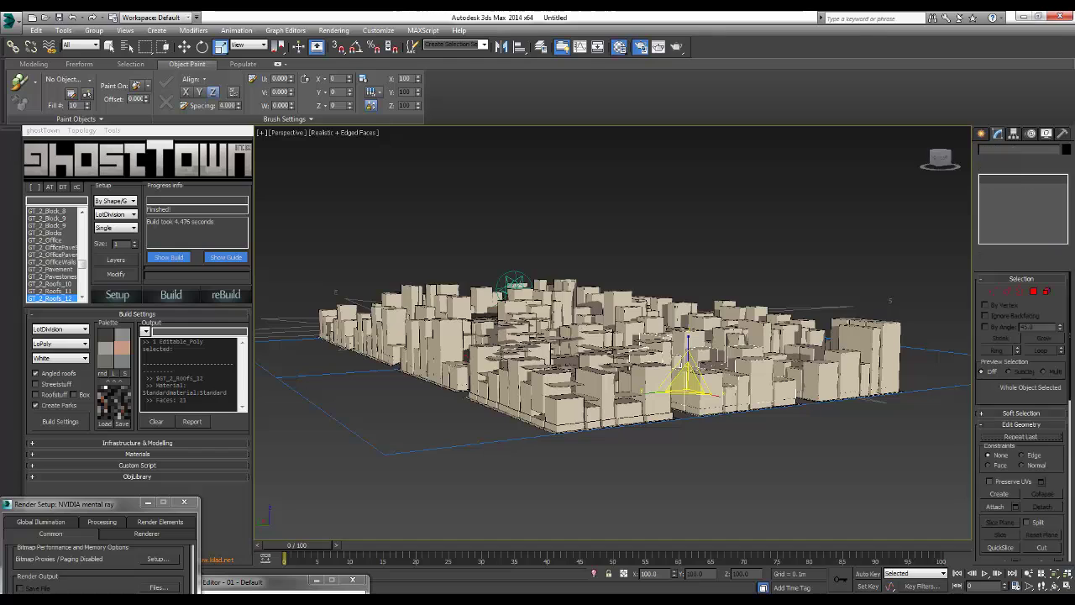
left_click(552, 383)
right_click(538, 362)
left_click(555, 384)
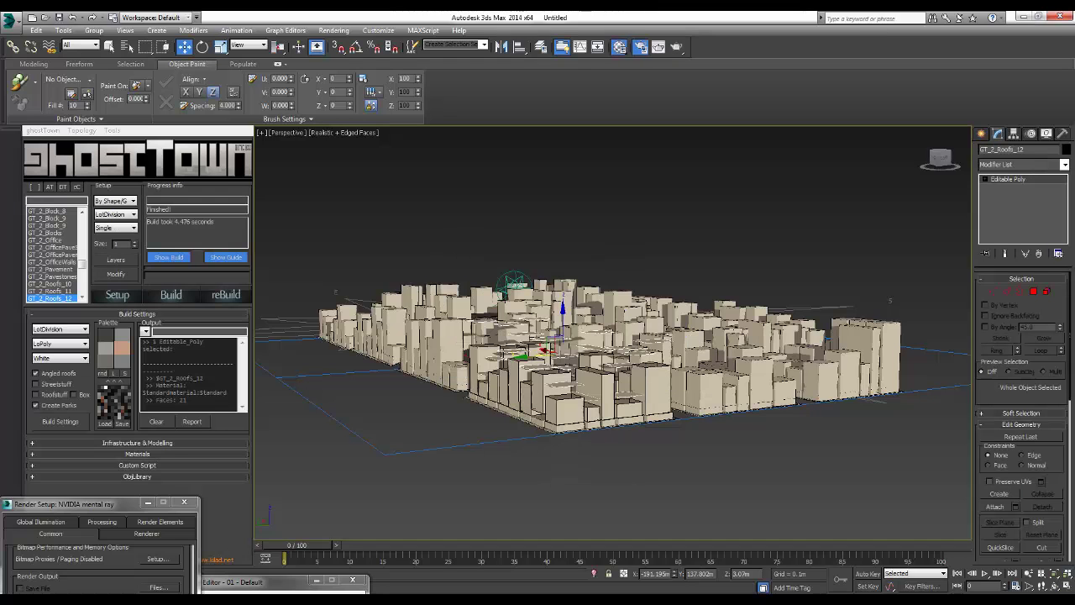
left_click_drag(548, 348, 546, 371)
left_click(546, 371)
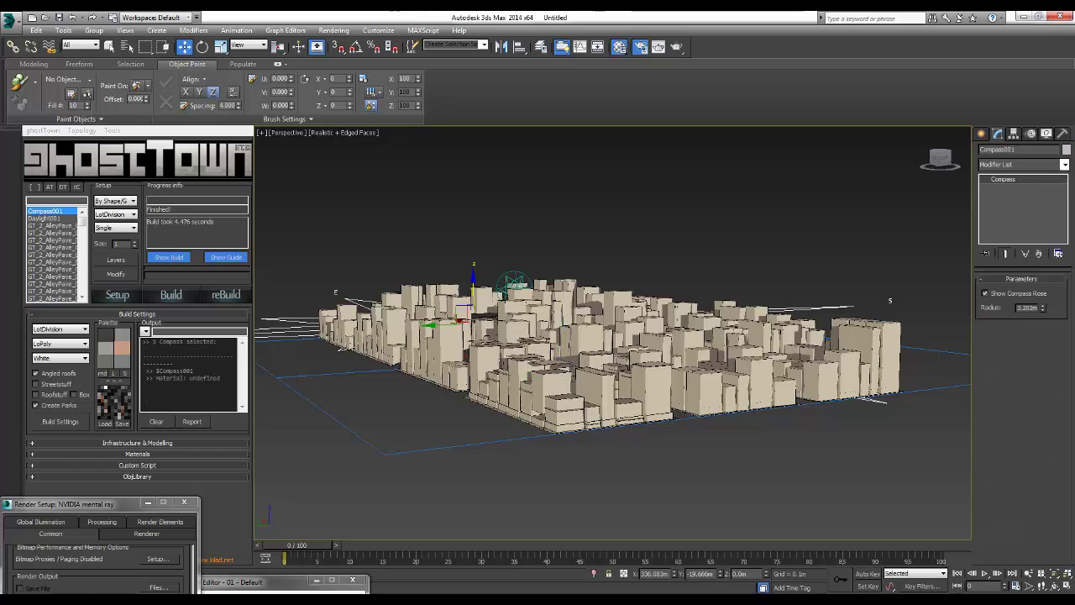
key("ctrl+z")
key("ctrl+y")
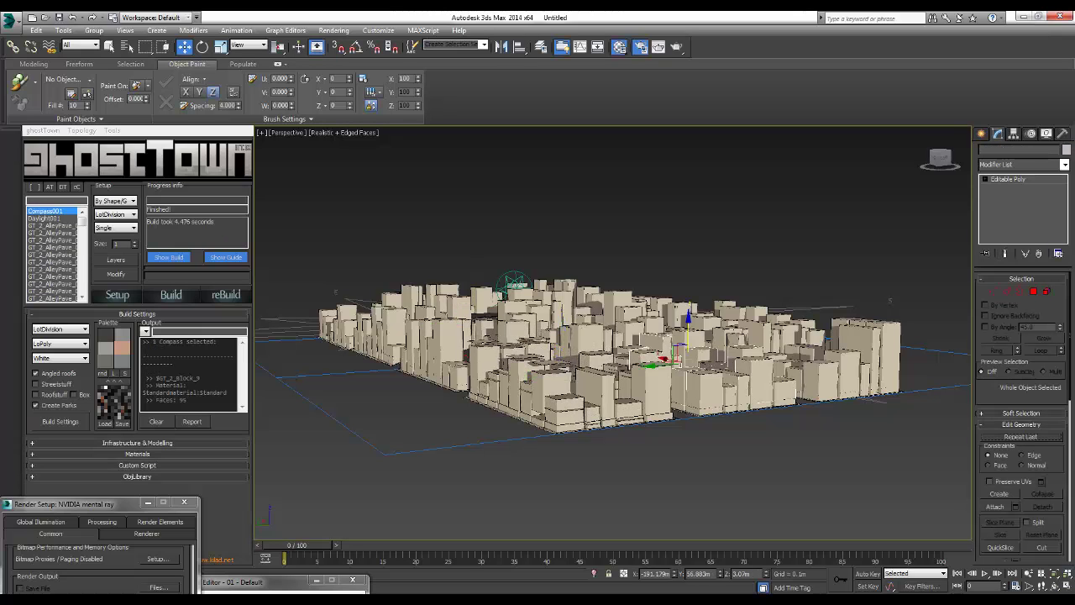
right_click(798, 316)
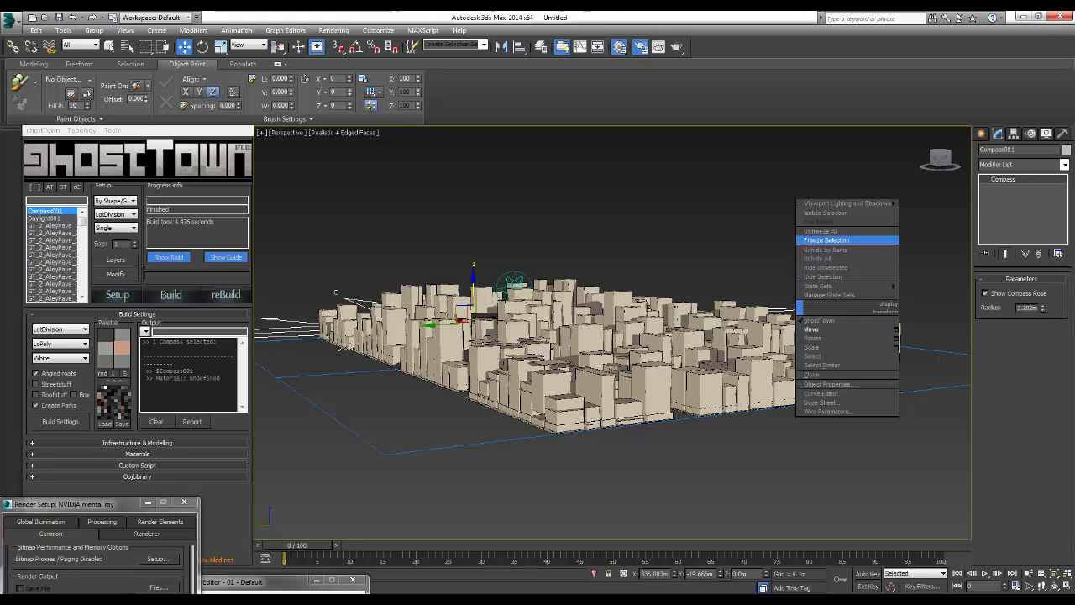
left_click(827, 240)
Shorten GT_2_Block_9 to about 66% and GT_2_Block_5 to about 59% height
left_click(676, 362)
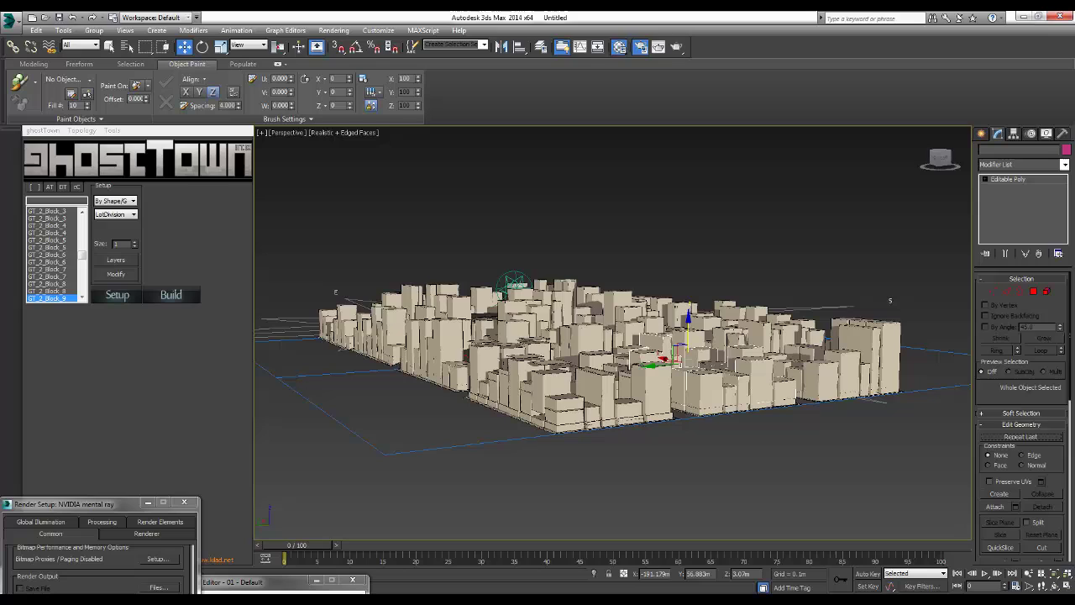
right_click(716, 336)
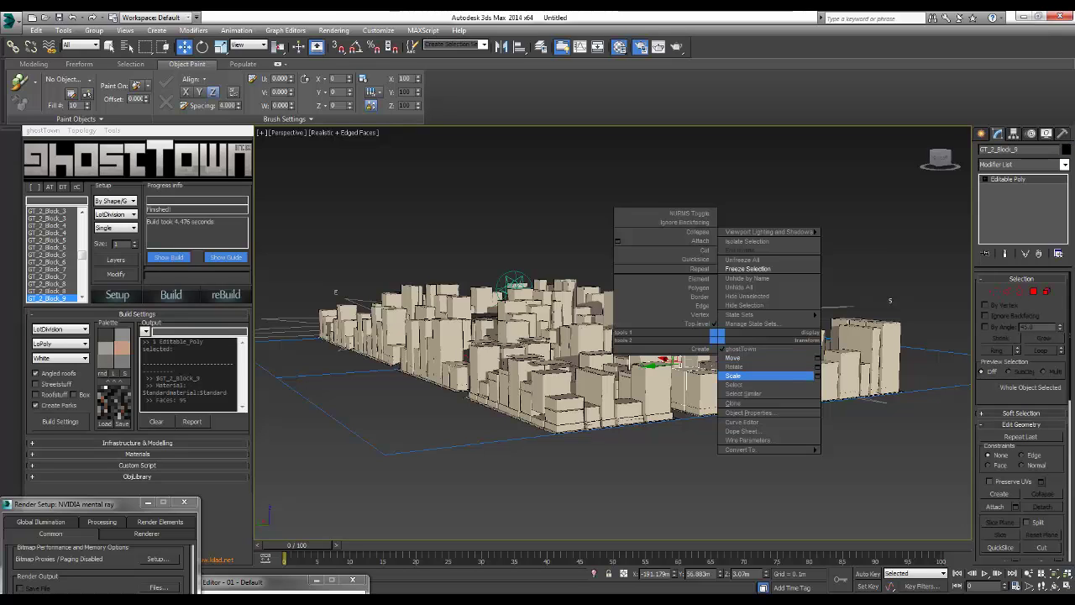
left_click(739, 376)
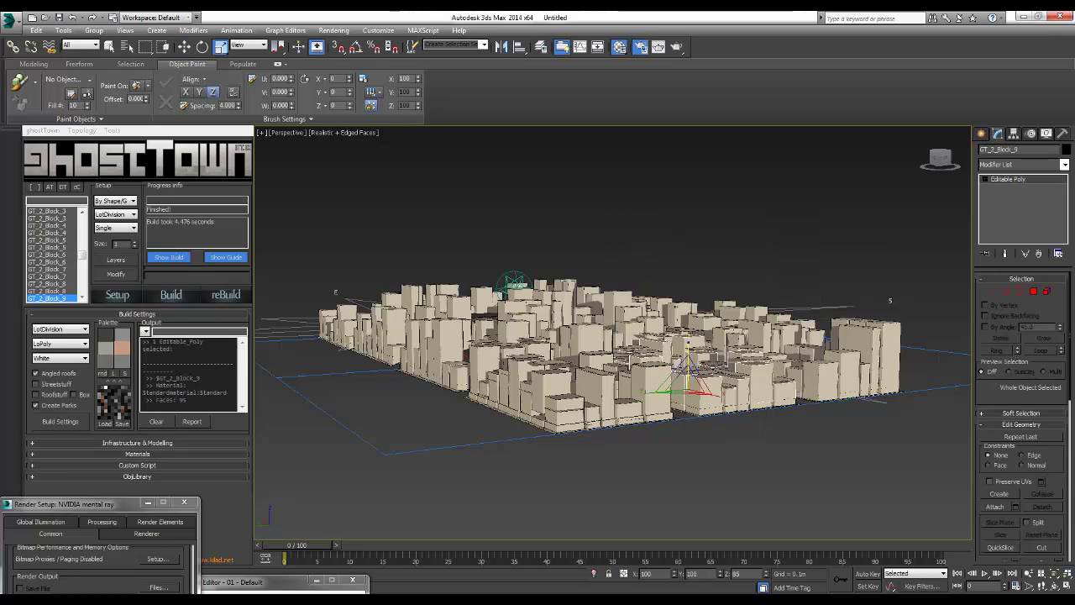
left_click_drag(687, 361, 687, 374)
left_click(676, 327)
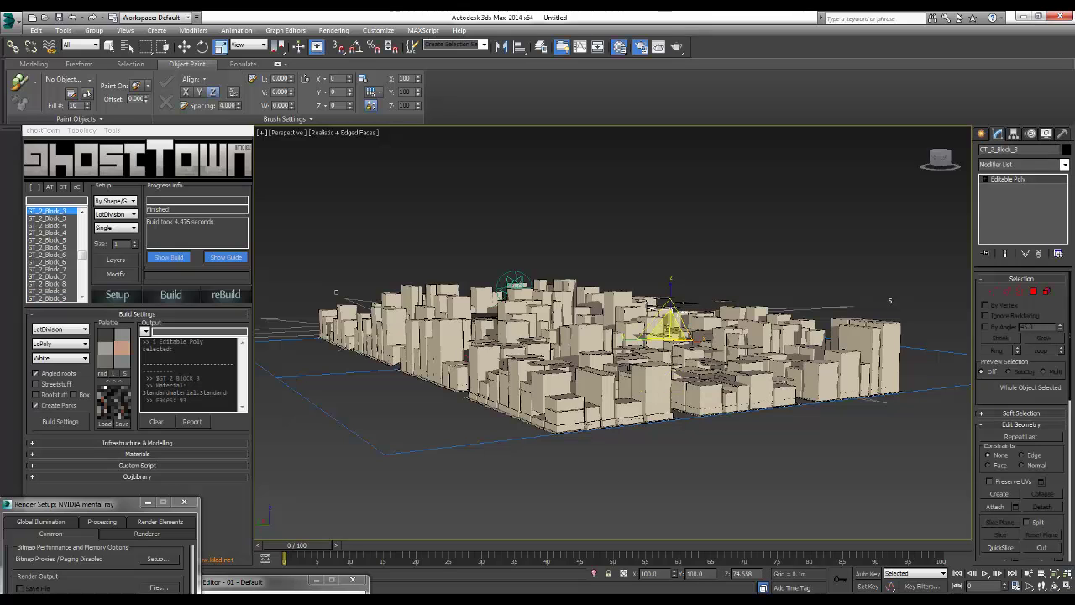
left_click(794, 374)
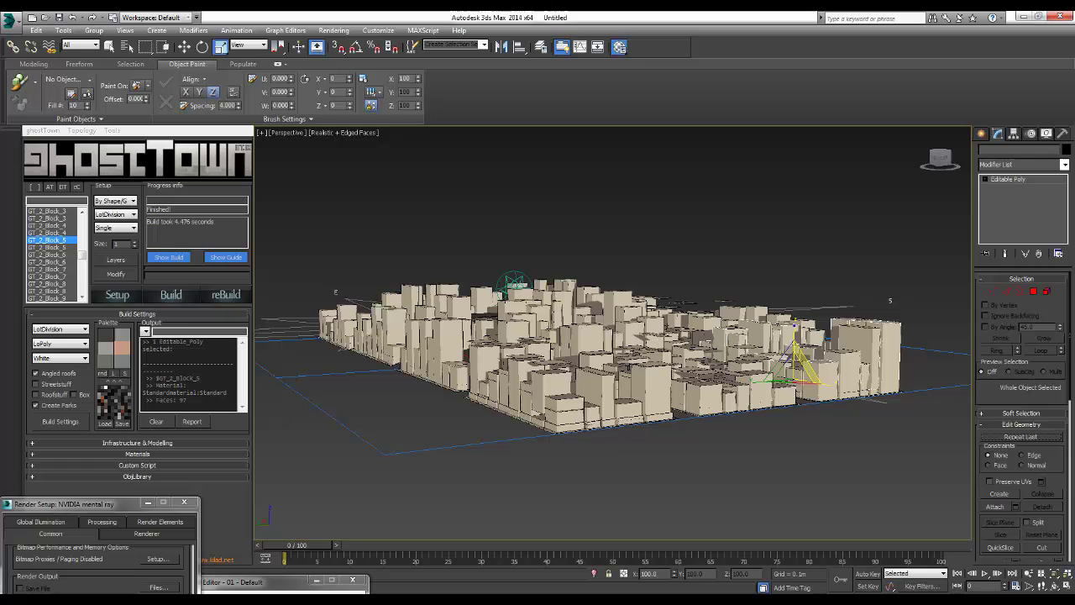
left_click_drag(796, 357, 794, 373)
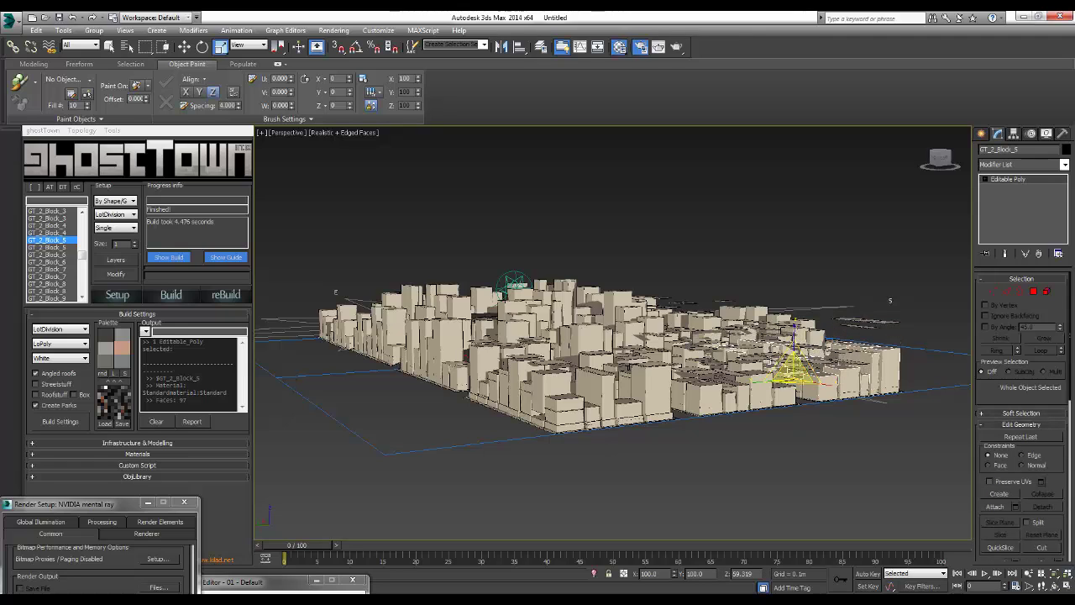
Stretch GT_2_Block_13 to 137% and GT_2_Block_10 to 134% height, then deselect
left_click(466, 357)
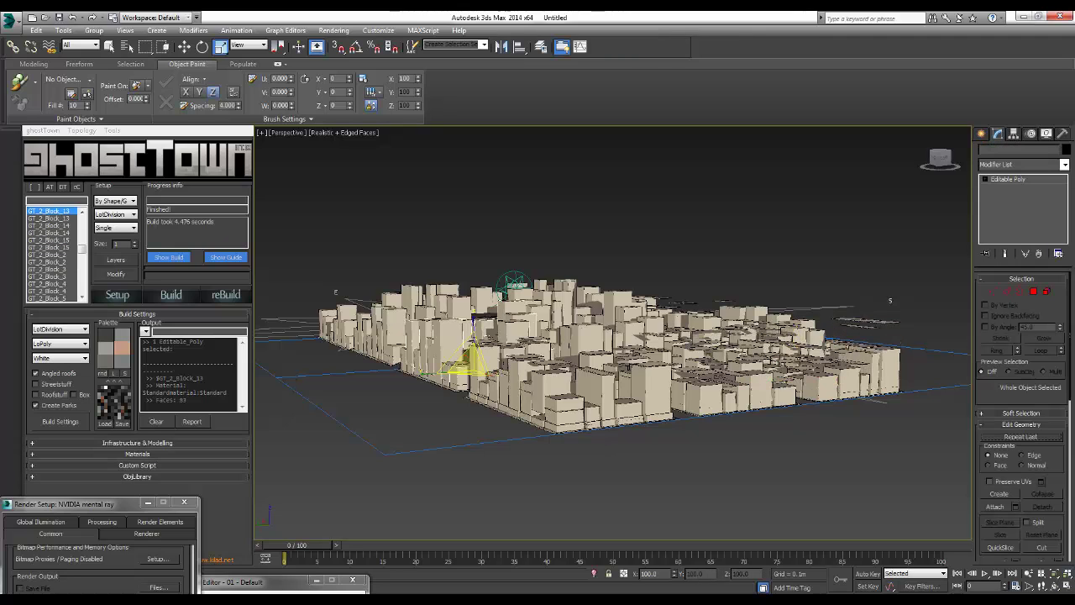
left_click_drag(473, 332, 473, 315)
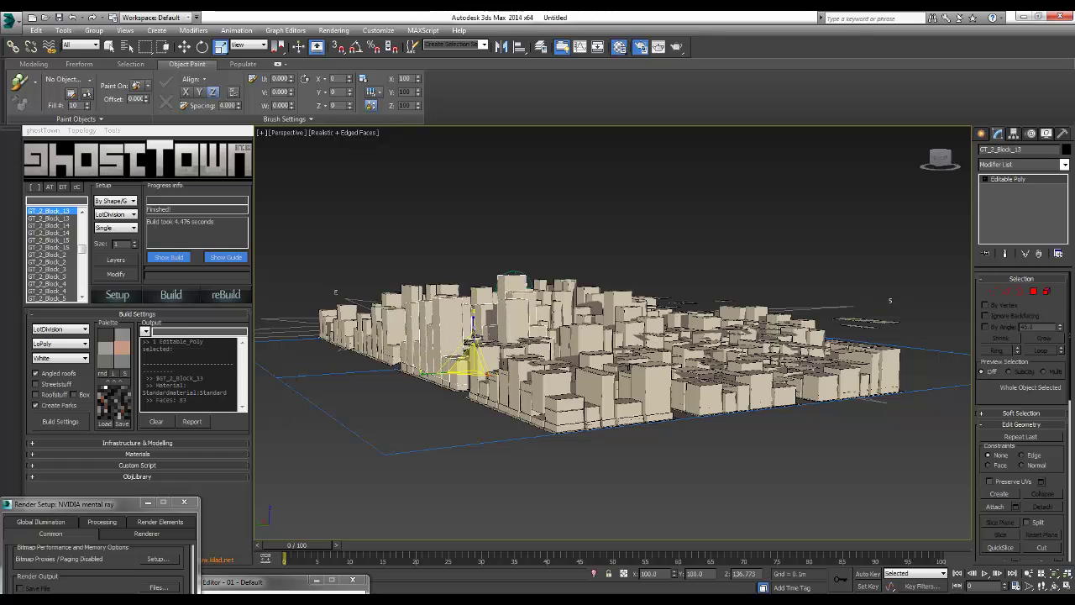
left_click(579, 340)
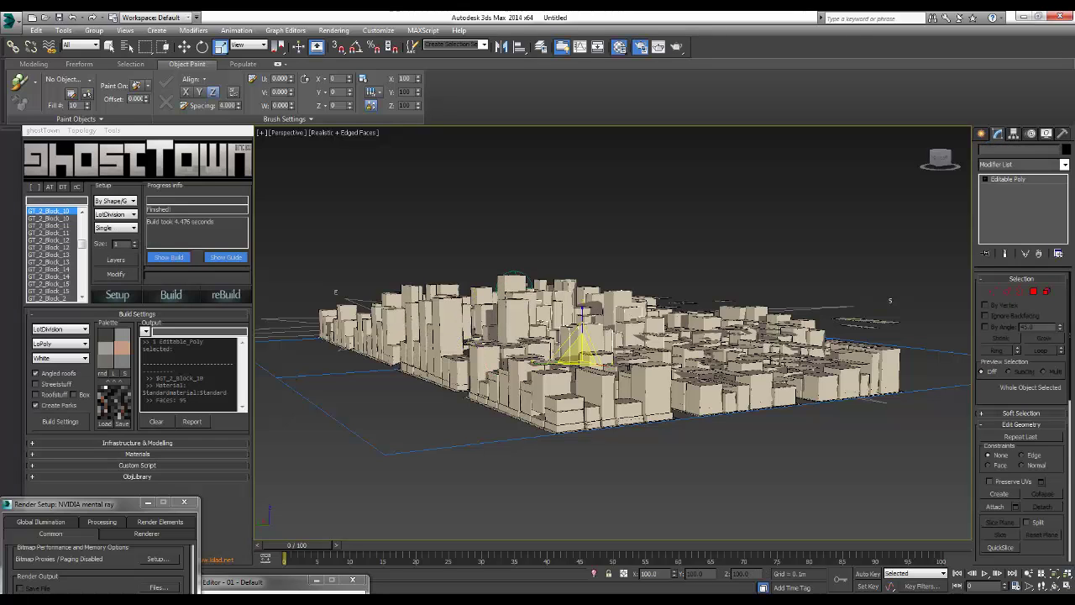
left_click_drag(581, 324, 582, 304)
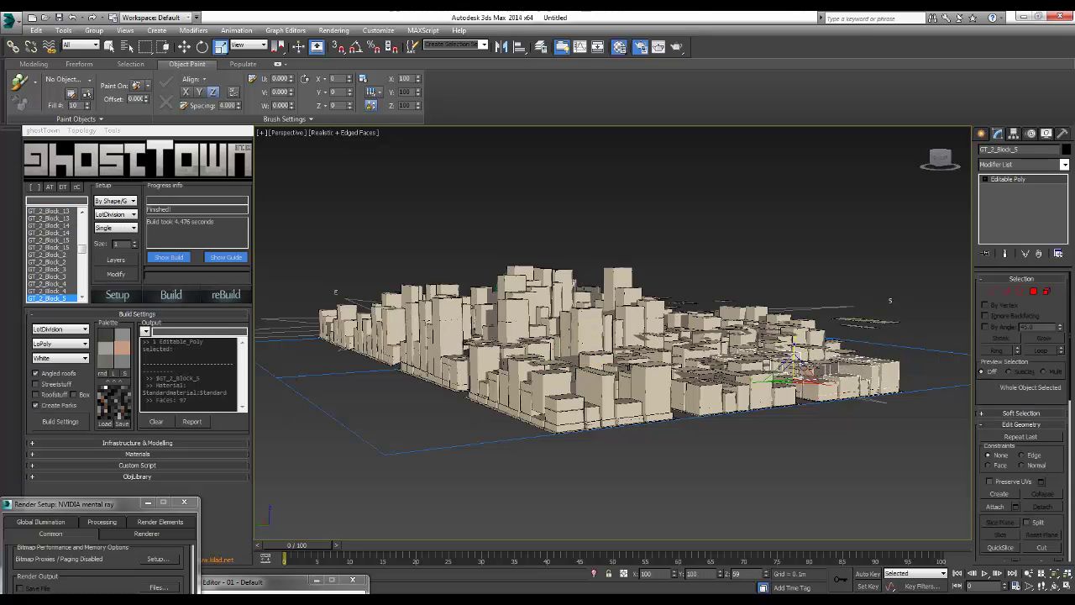
key("ctrl+d")
scroll(612, 376, "up", 8)
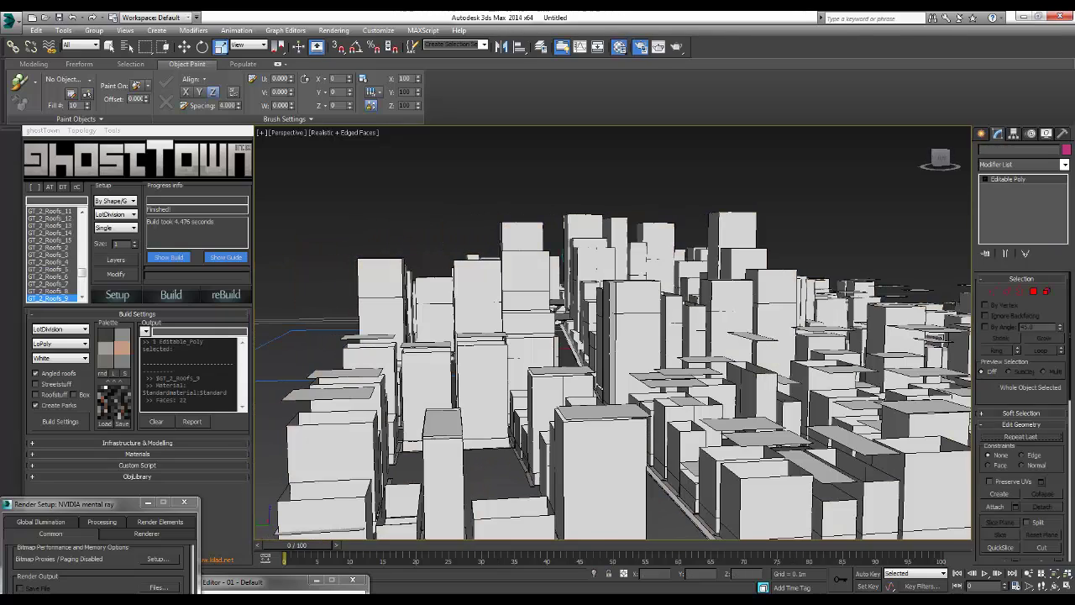
Move the GT_2_Roofs_9 and GT_2_Roofs_3 roofs down toward their buildings
right_click(738, 372)
left_click(757, 390)
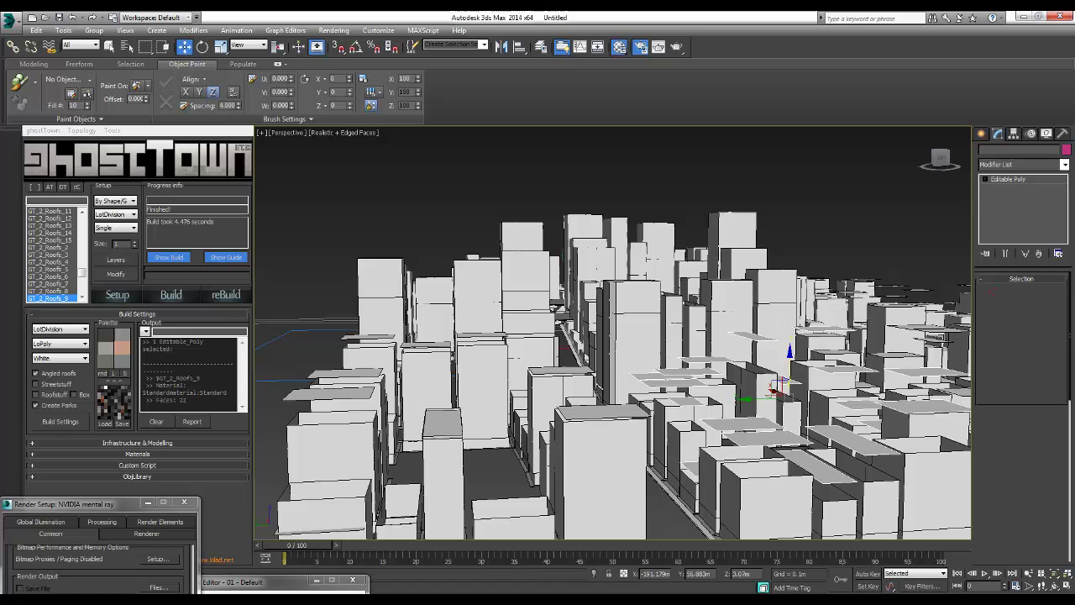
left_click_drag(789, 369, 789, 399)
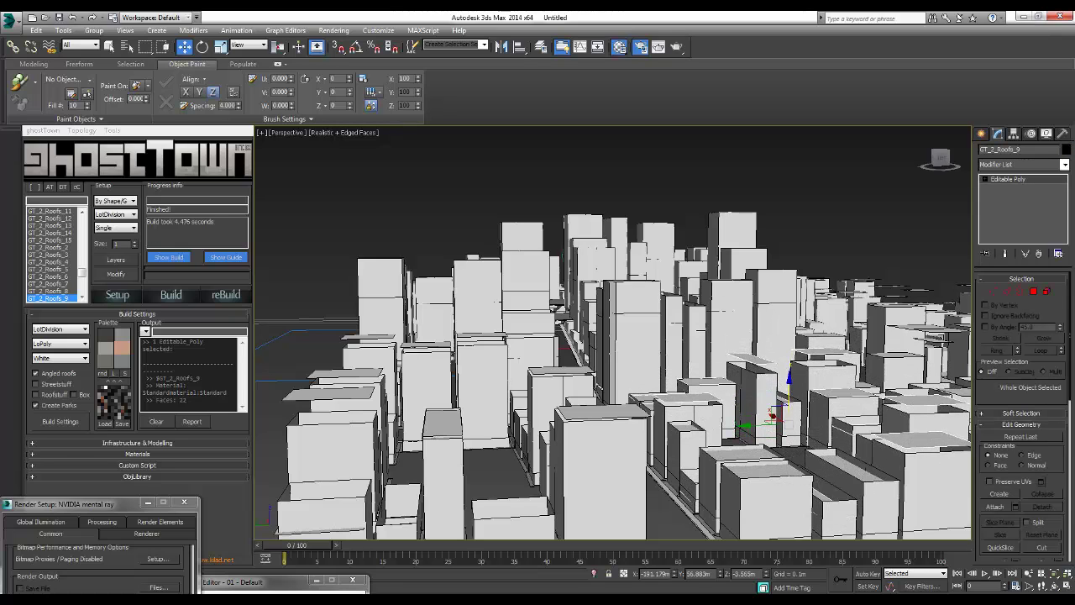
left_click(888, 292)
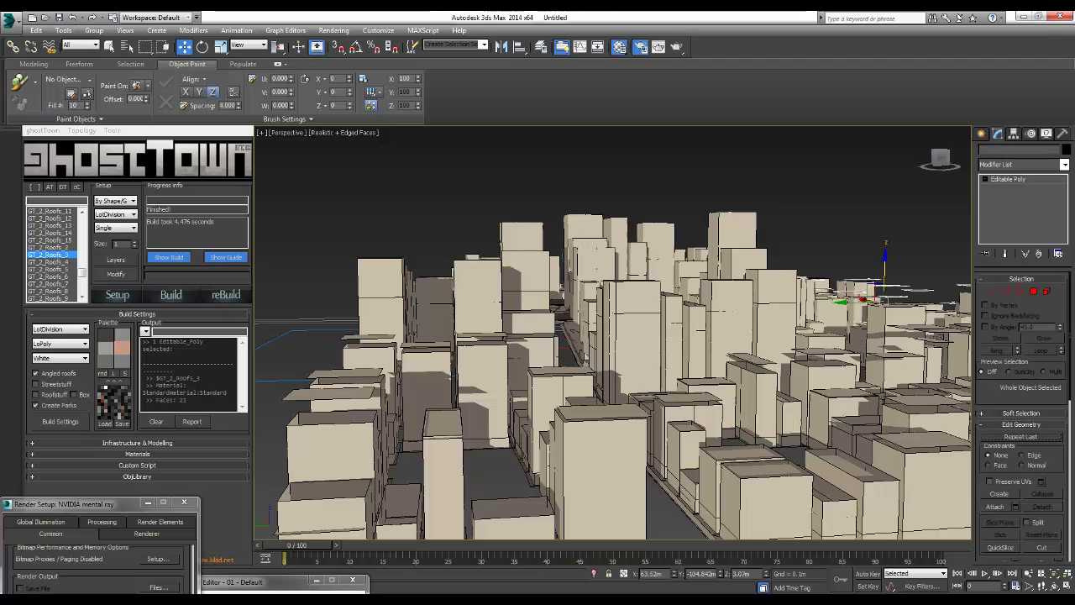
left_click_drag(874, 294, 874, 307)
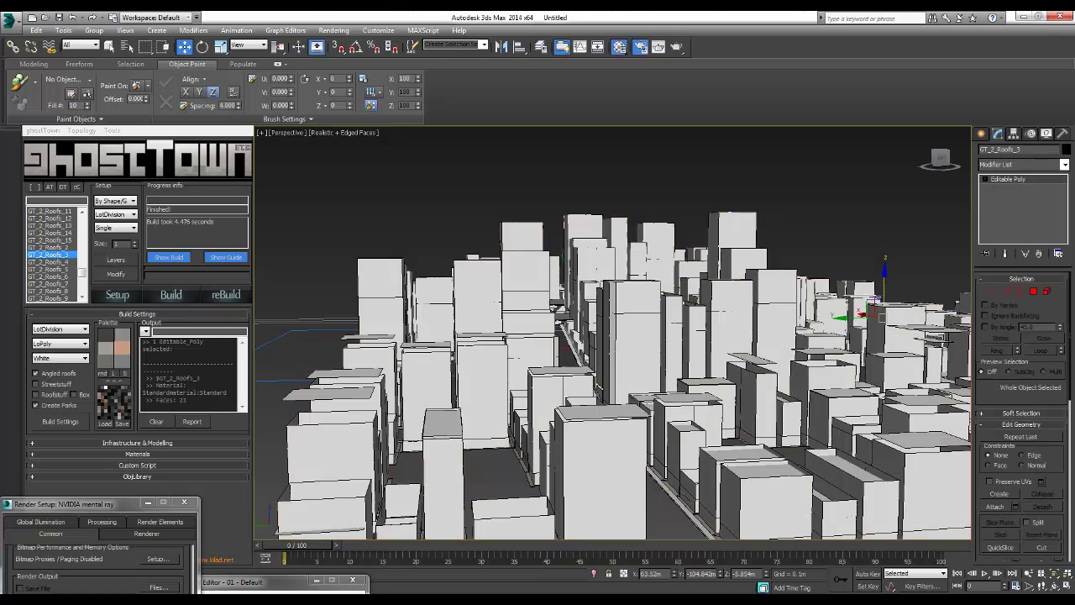
key("ctrl+d")
Orbit and zoom the Perspective view to frame the whole city block
middle_click_drag(875, 299, 824, 332, "alt")
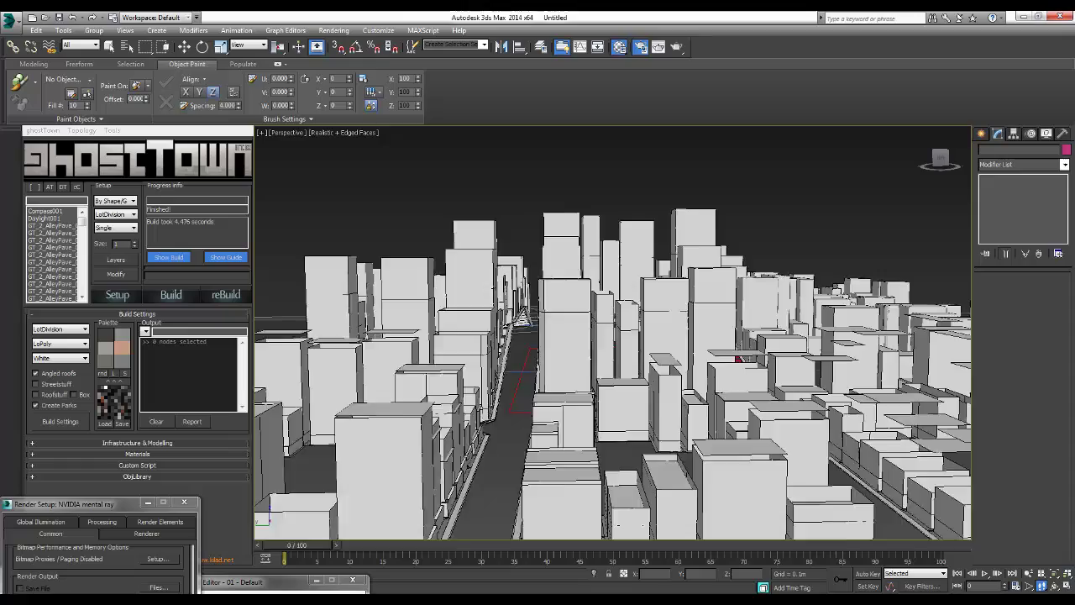
scroll(715, 456, "down", 10)
middle_click_drag(698, 453, 748, 462, "alt")
scroll(614, 378, "up", 5)
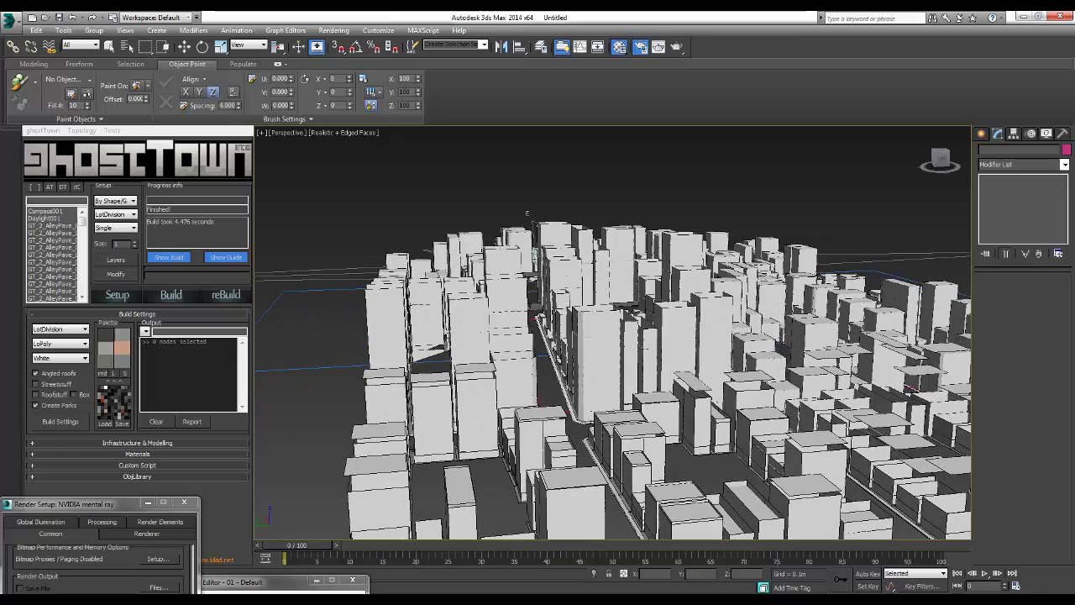
scroll(613, 353, "up", 6)
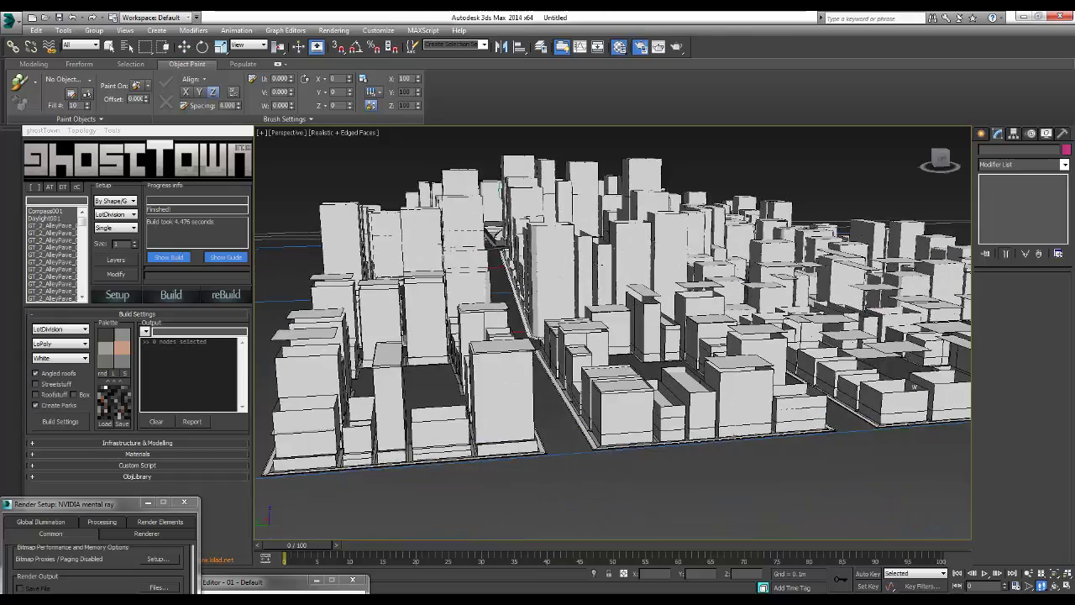
scroll(613, 353, "down", 2)
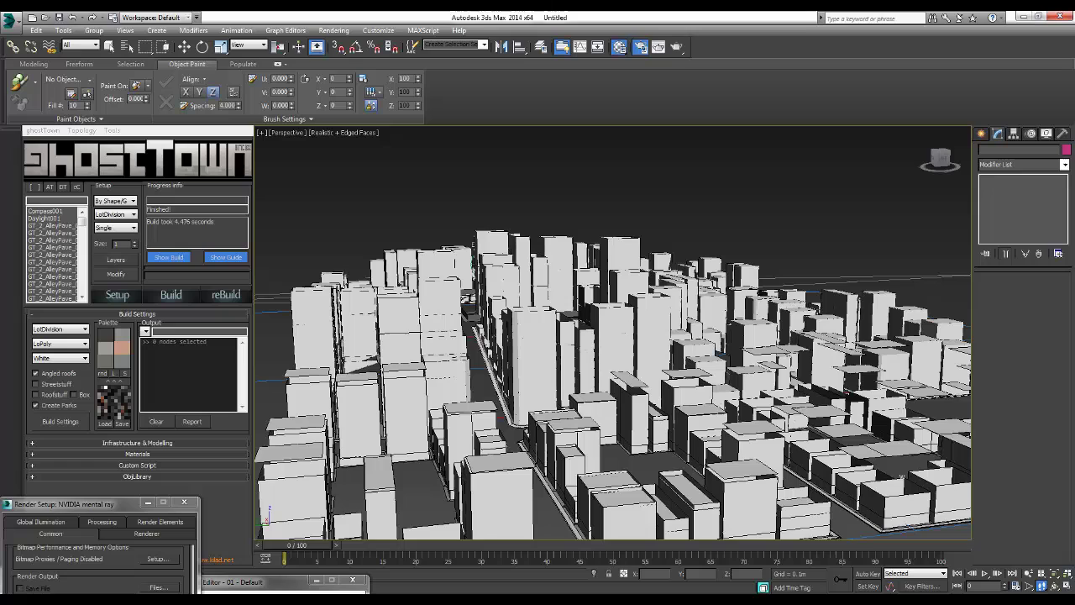
key("alt+r")
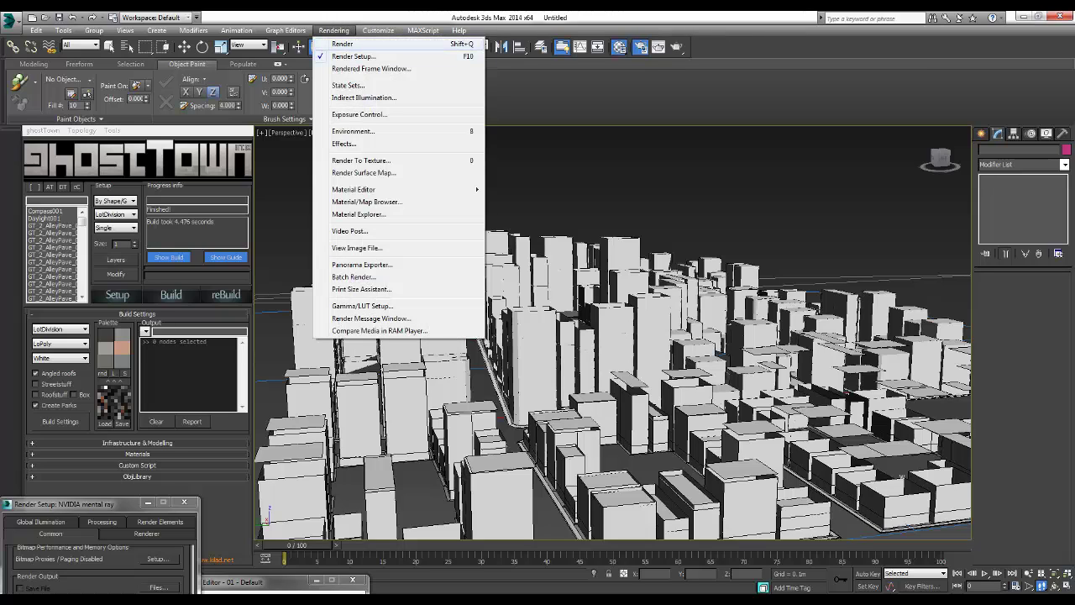
Pick the 70mm Panavision preset (1024×465) in Render Setup and render the city block
key("Return")
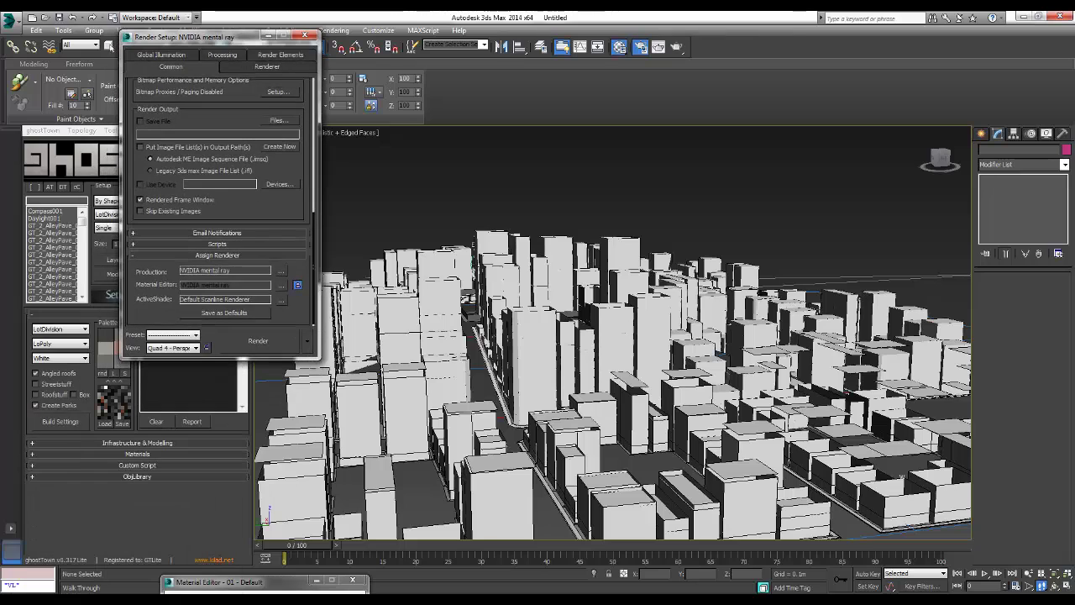
scroll(221, 202, "up", 10)
key("ctrl+Tab")
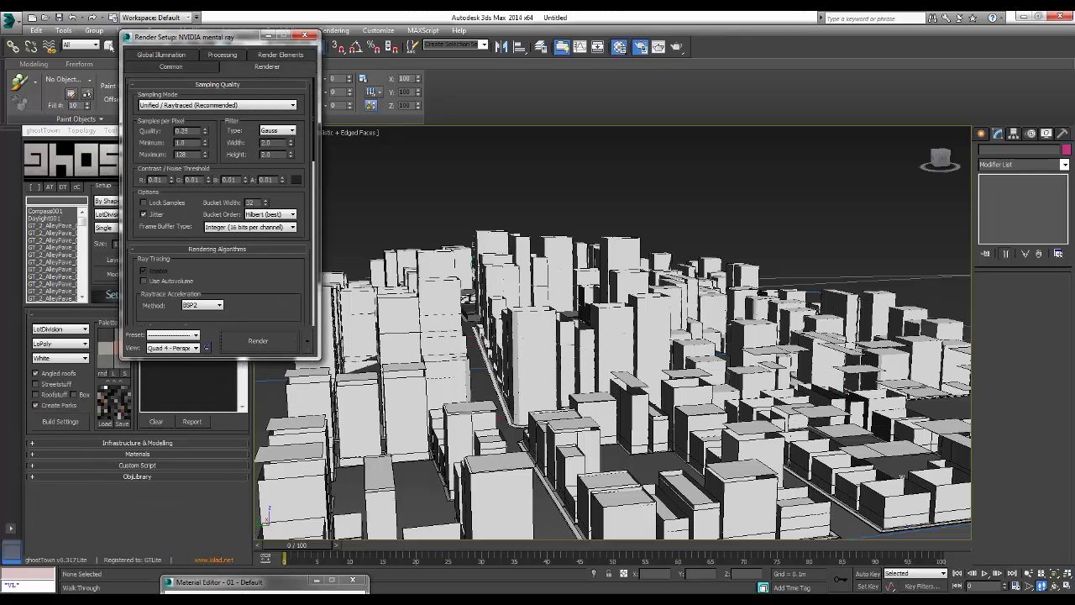
key("ctrl+shift+Tab")
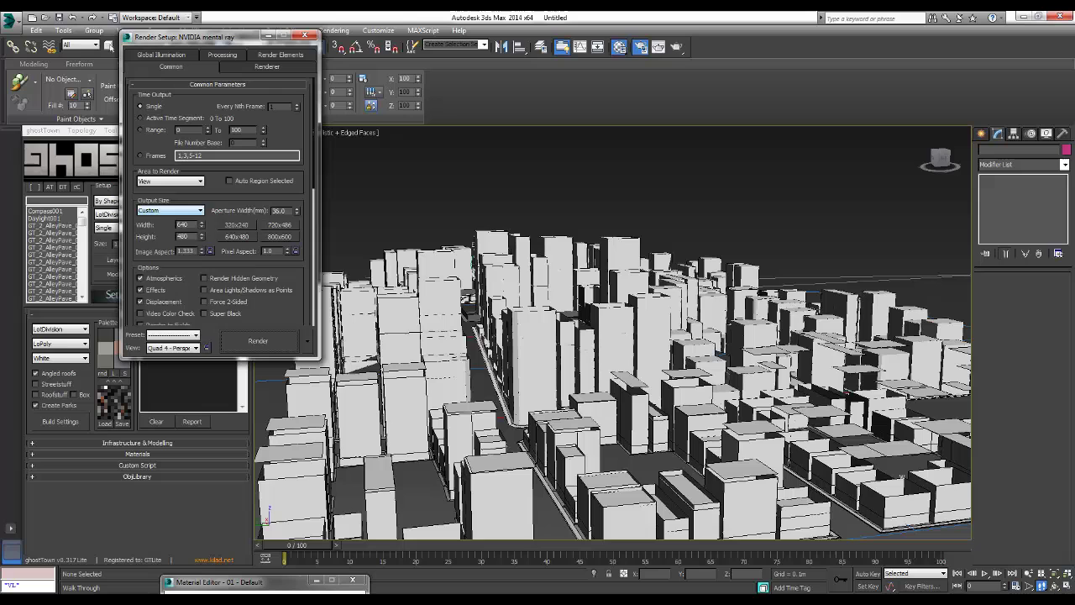
key("alt+Down")
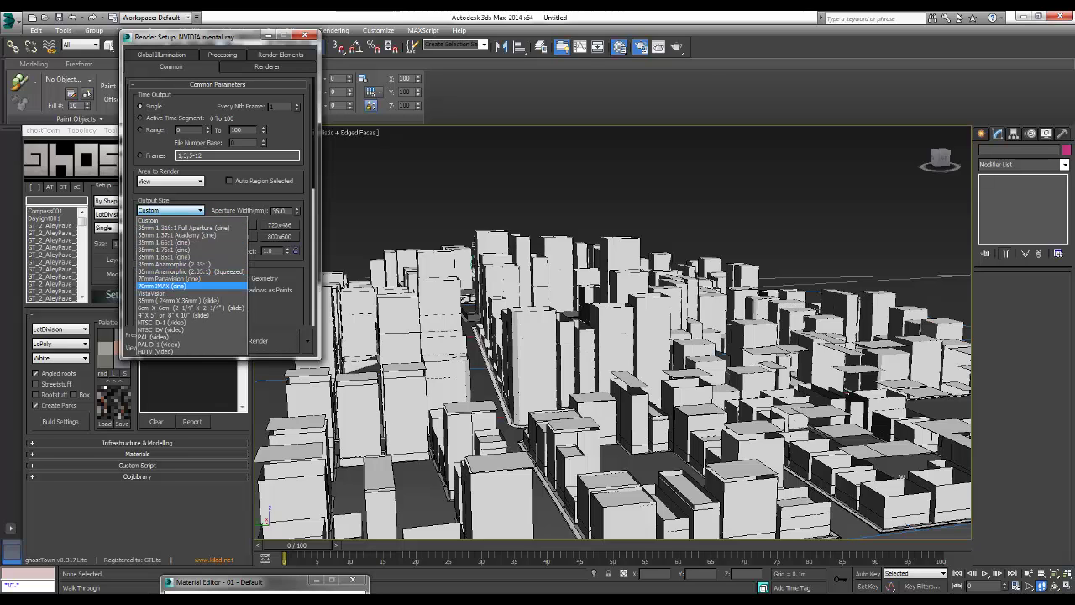
key("Up")
key("Return")
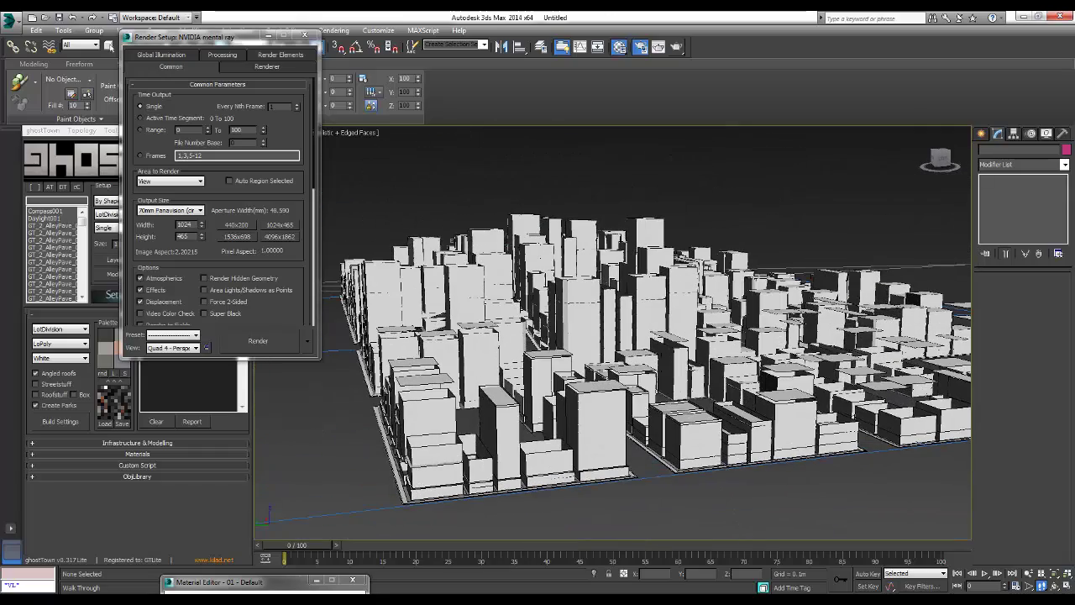
key("shift+q")
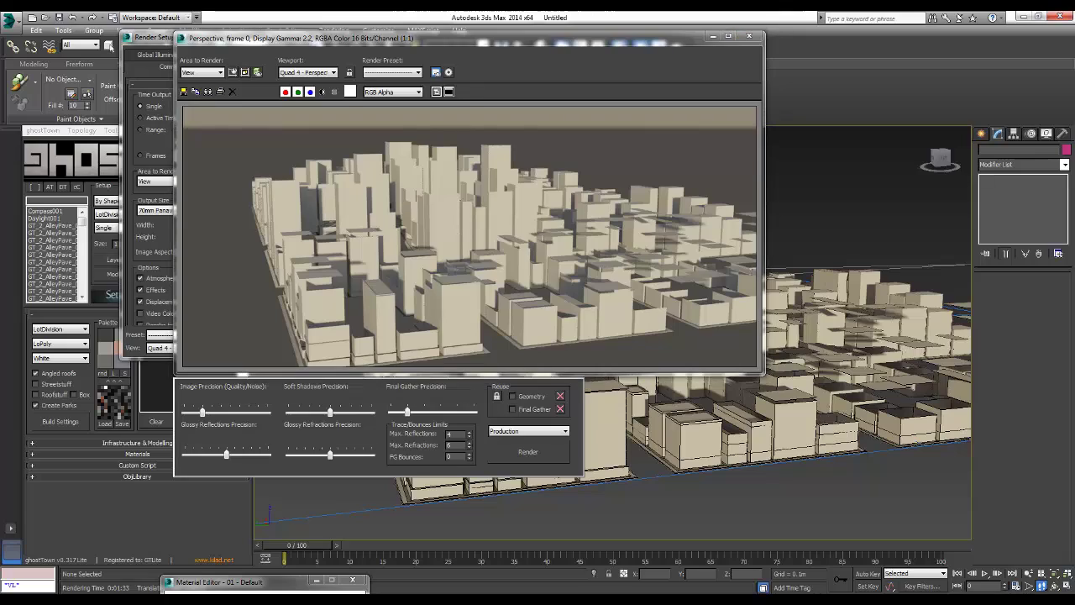
Clone the first test render and move both frame windows aside
left_click(207, 92)
mouse_move(336, 37)
left_mouse_down()
mouse_move(265, 440)
mouse_move(246, 454)
left_mouse_up()
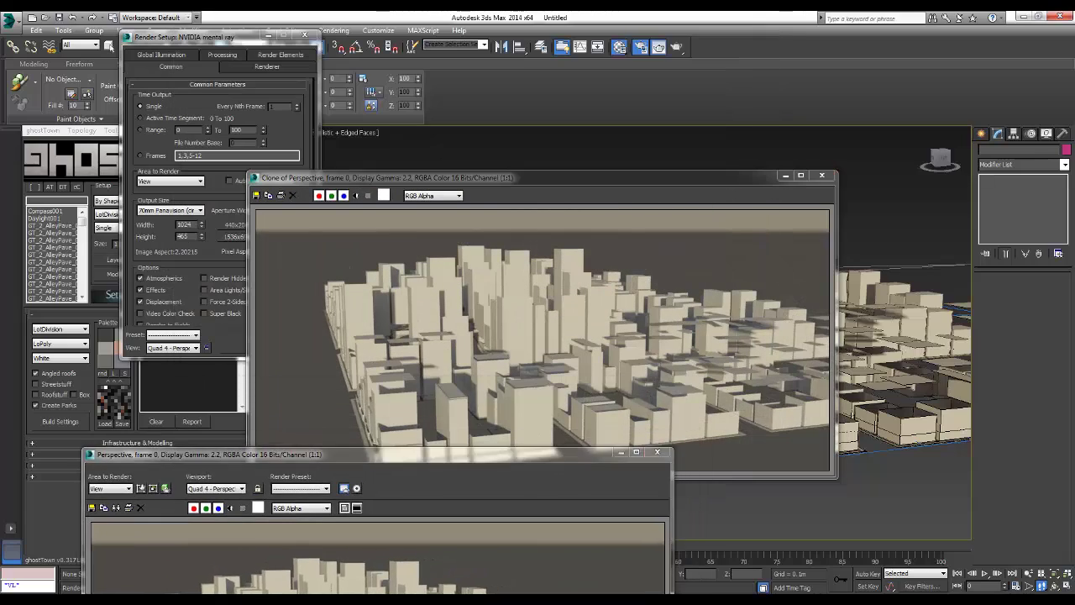
left_click_drag(370, 177, 166, 385)
Unhide all hidden objects and orbit in close to the city buildings
mouse_move(647, 337)
middle_mouse_down("alt")
mouse_move(613, 344)
mouse_move(664, 335)
mouse_move(638, 336)
middle_mouse_up("alt")
scroll(647, 336, "down", 10)
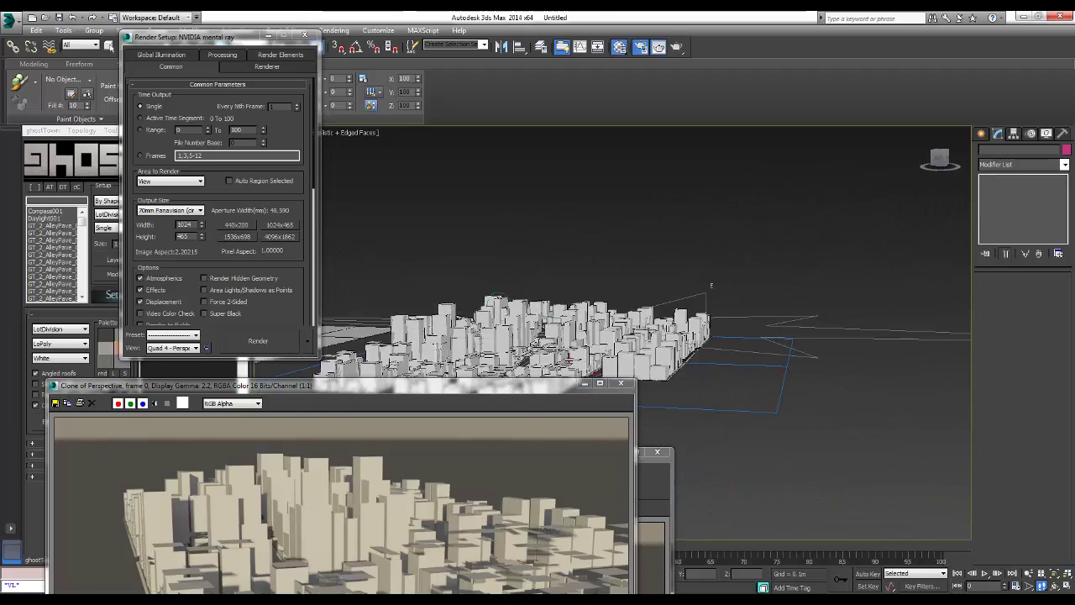
right_click(486, 241)
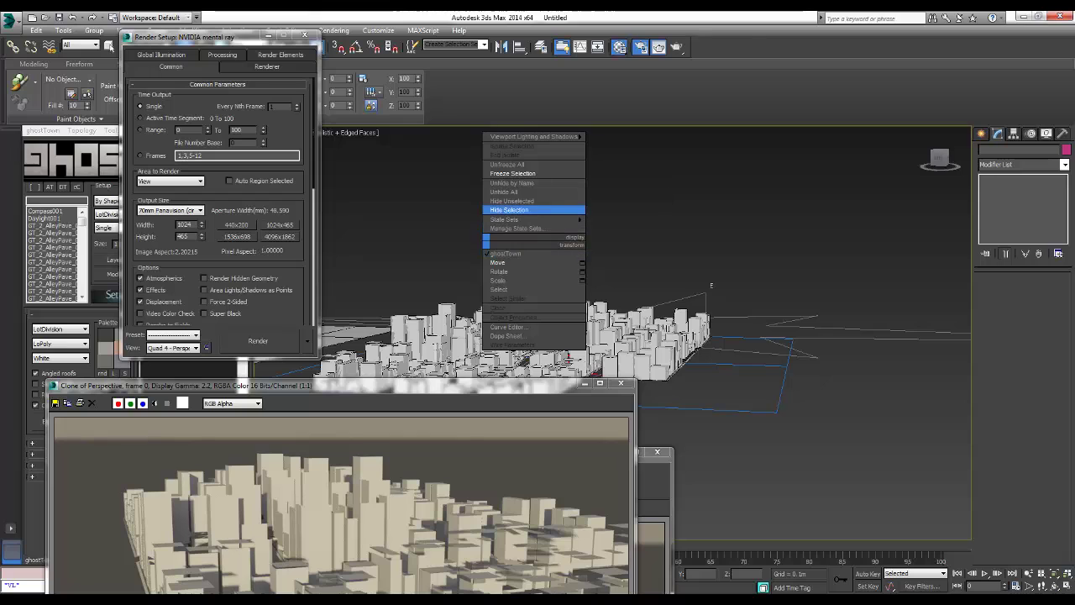
left_click(504, 192)
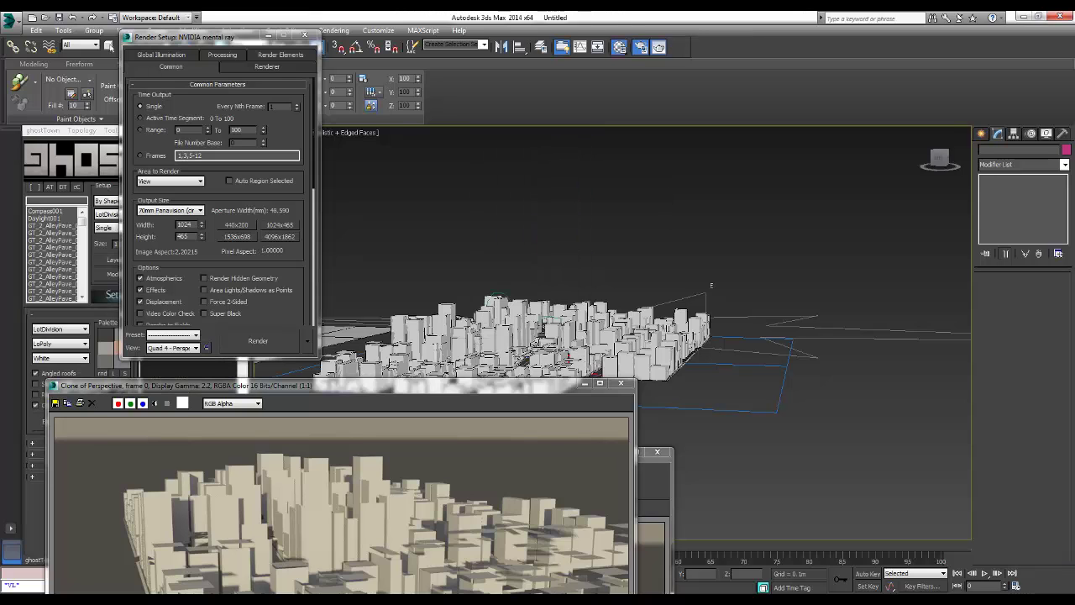
middle_click_drag(638, 336, 609, 317, "alt")
scroll(609, 317, "up", 5)
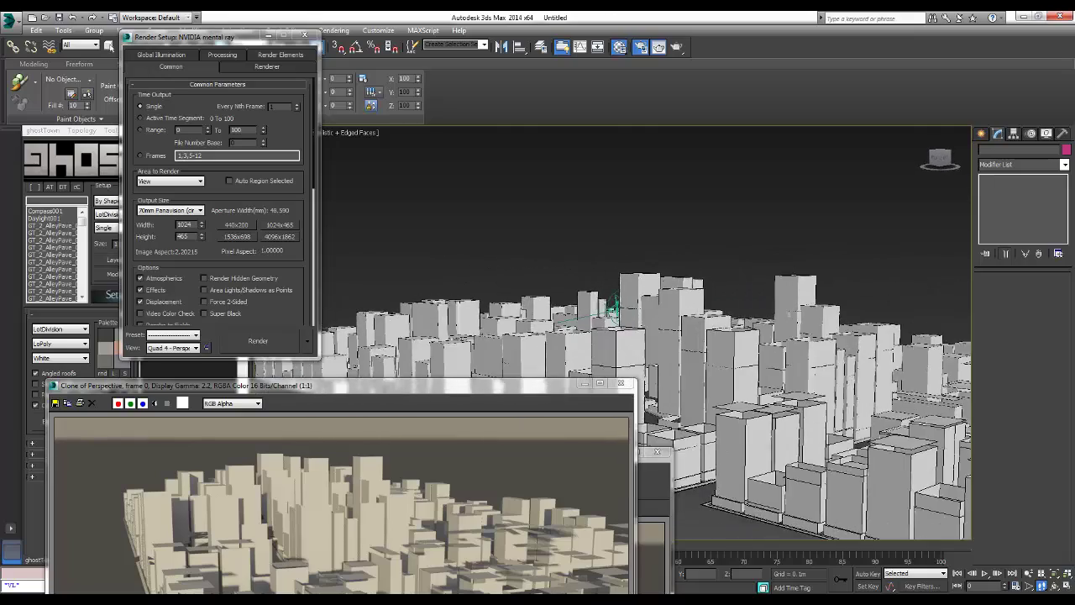
middle_click_drag(678, 353, 764, 341, "alt")
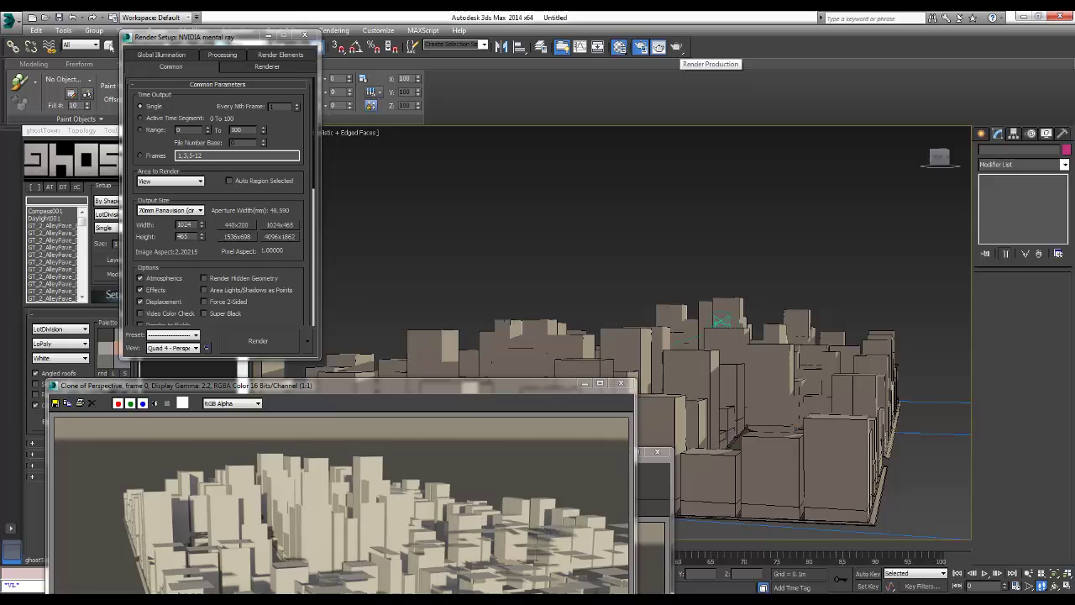
Render the close city view again, then zoom out and orbit to show the ground plane beside the block
left_click(676, 47)
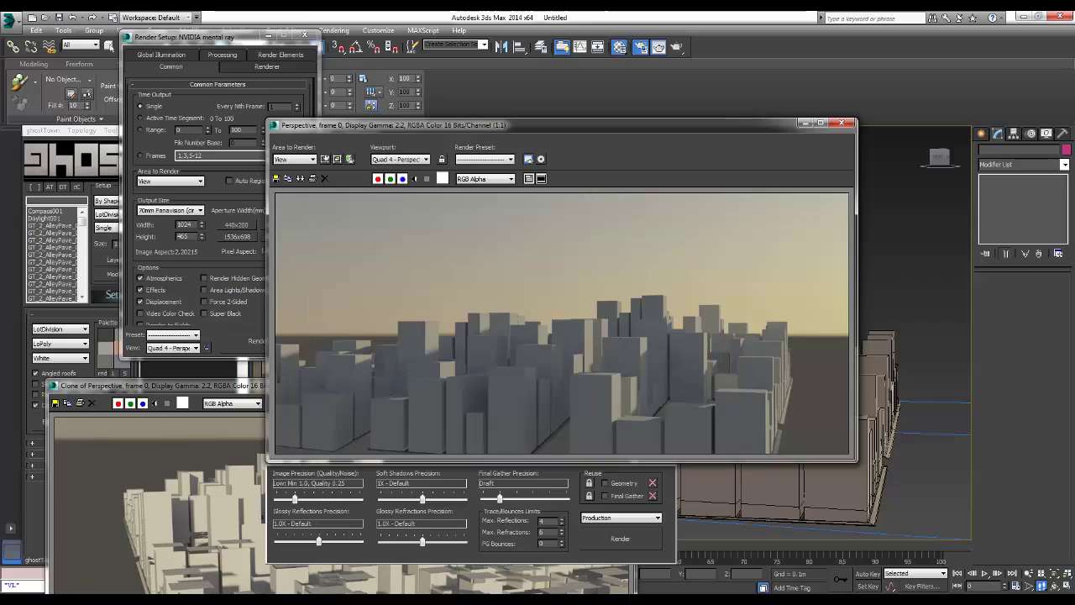
left_click_drag(504, 124, 342, 391)
scroll(672, 252, "up", 5)
scroll(844, 274, "down", 10)
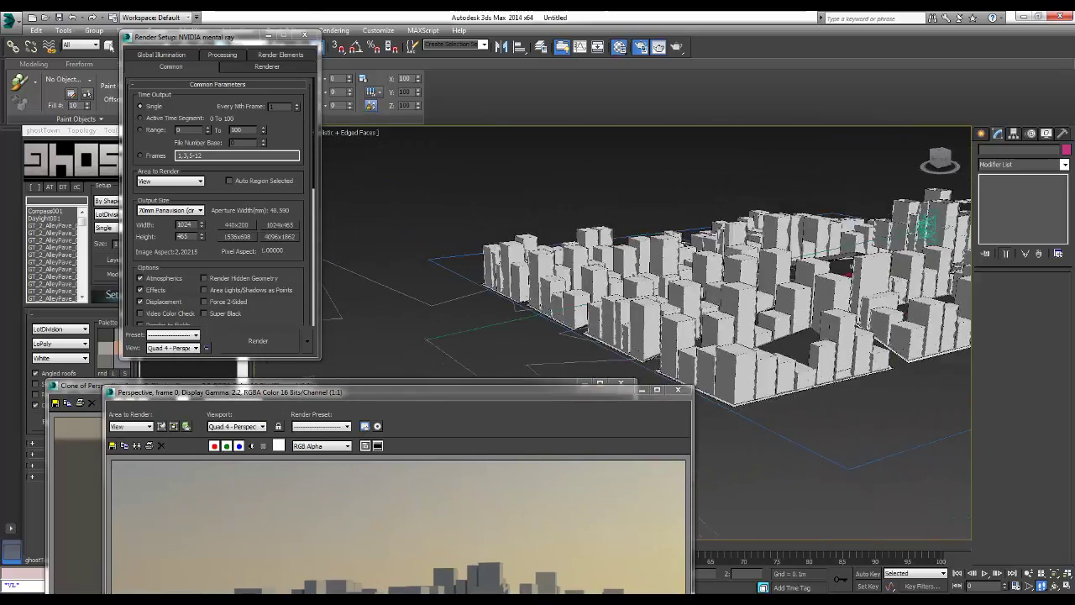
middle_click_drag(845, 274, 504, 160, "alt")
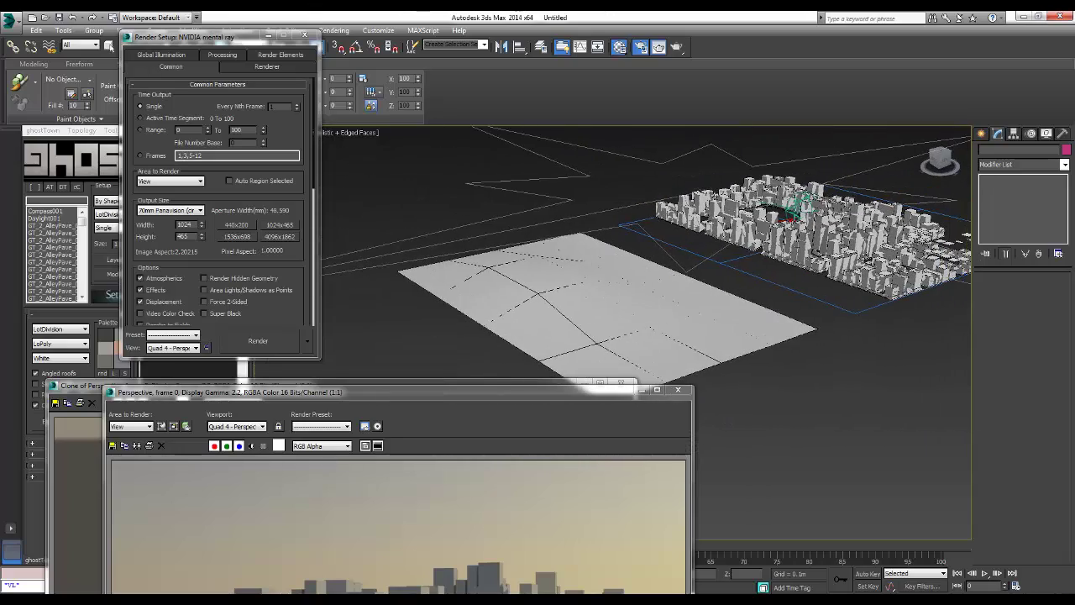
Select ground plane Plane003, apply a Greeble modifier and inspect the greebled result
left_click(588, 285)
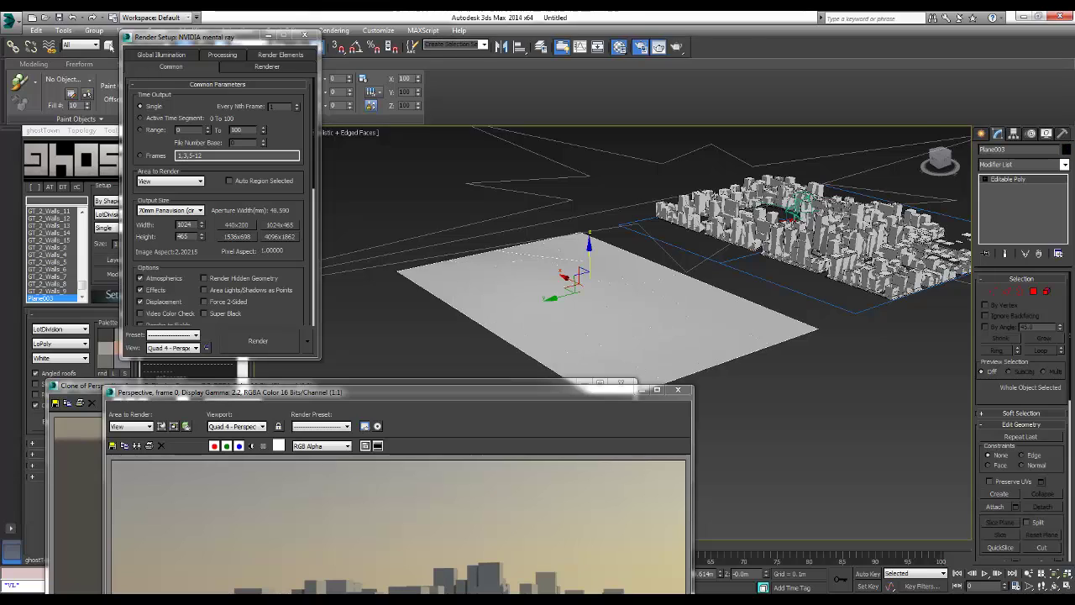
left_click(1021, 164)
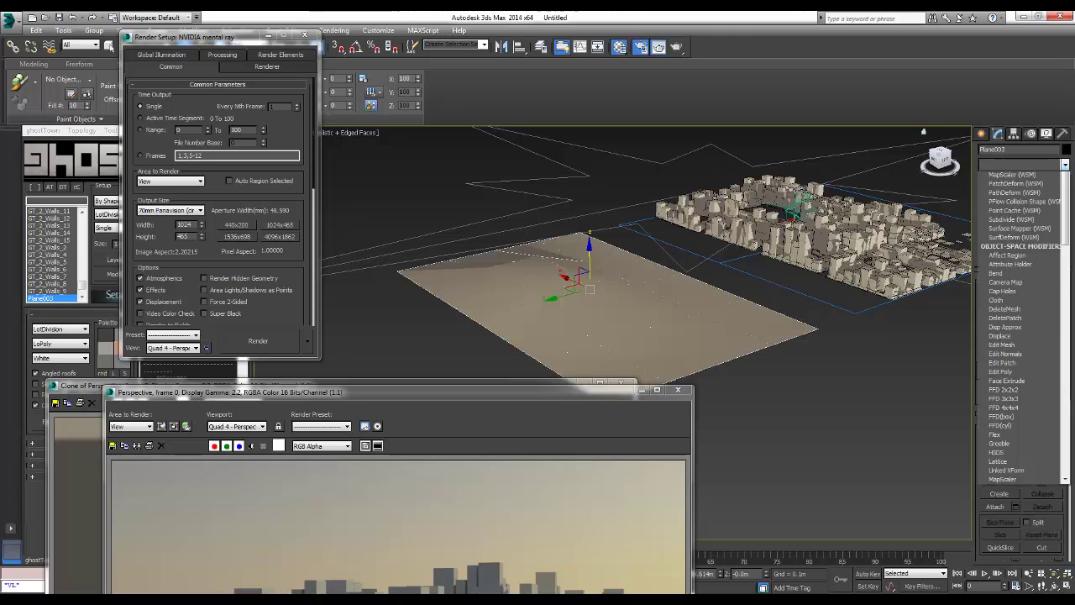
scroll(1021, 336, "down", 5)
scroll(1021, 378, "down", 3)
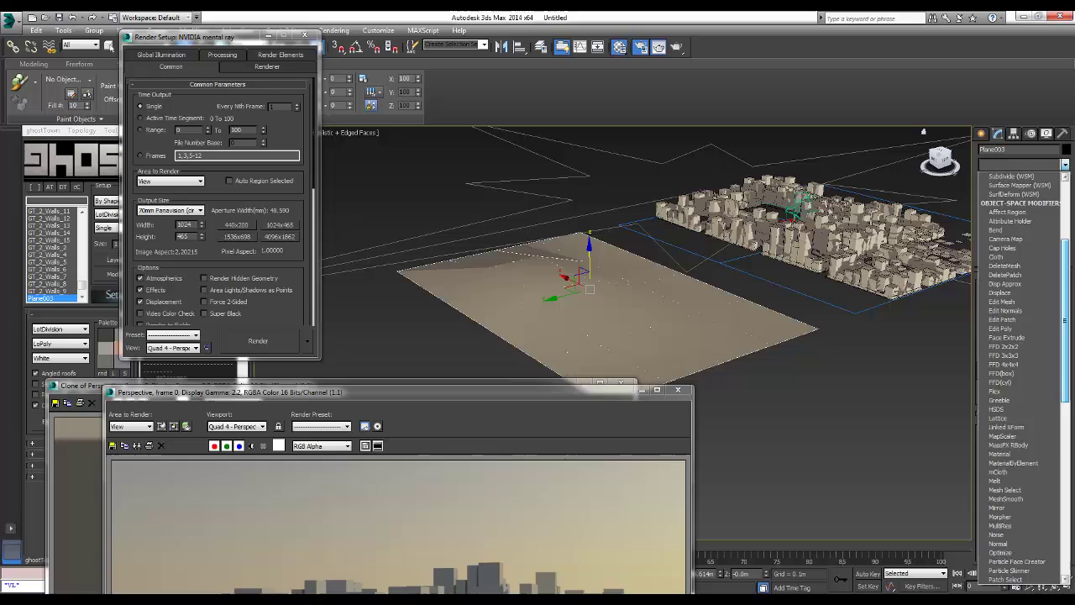
left_click(1000, 364)
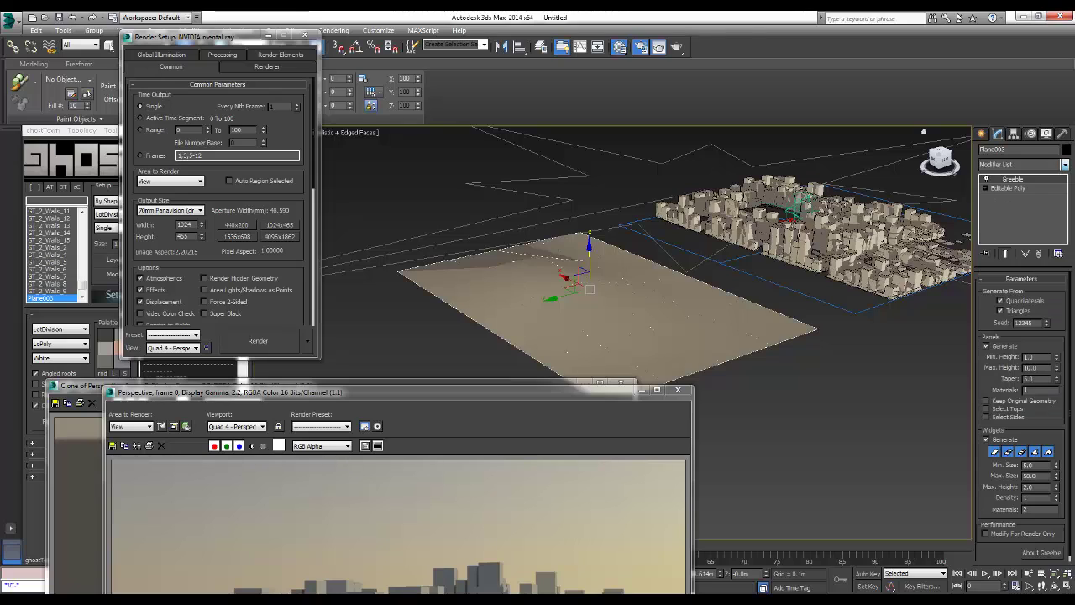
scroll(443, 127, "up", 8)
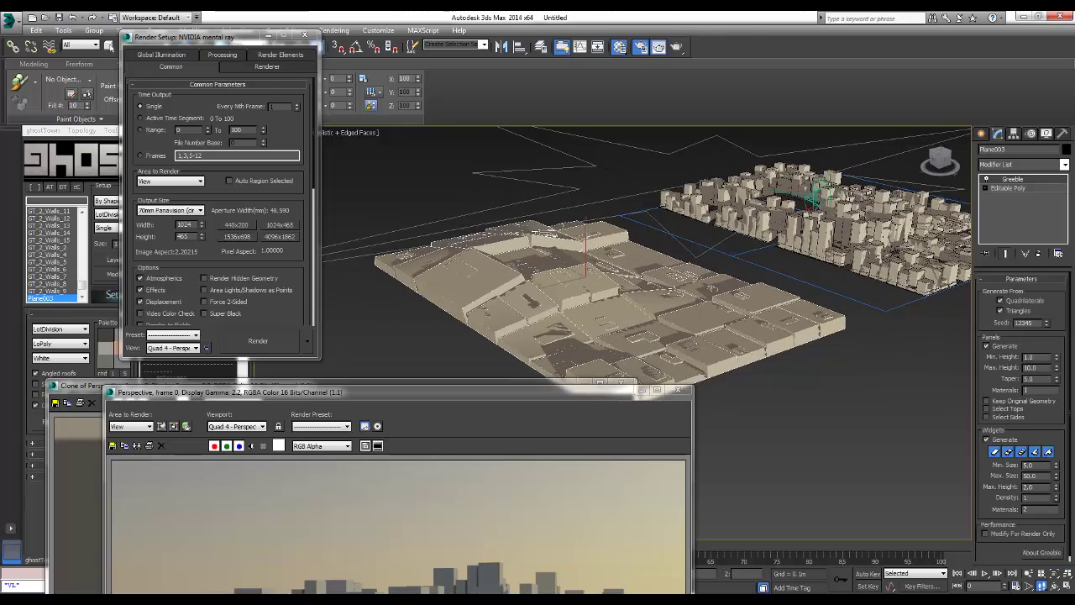
scroll(443, 128, "down", 5)
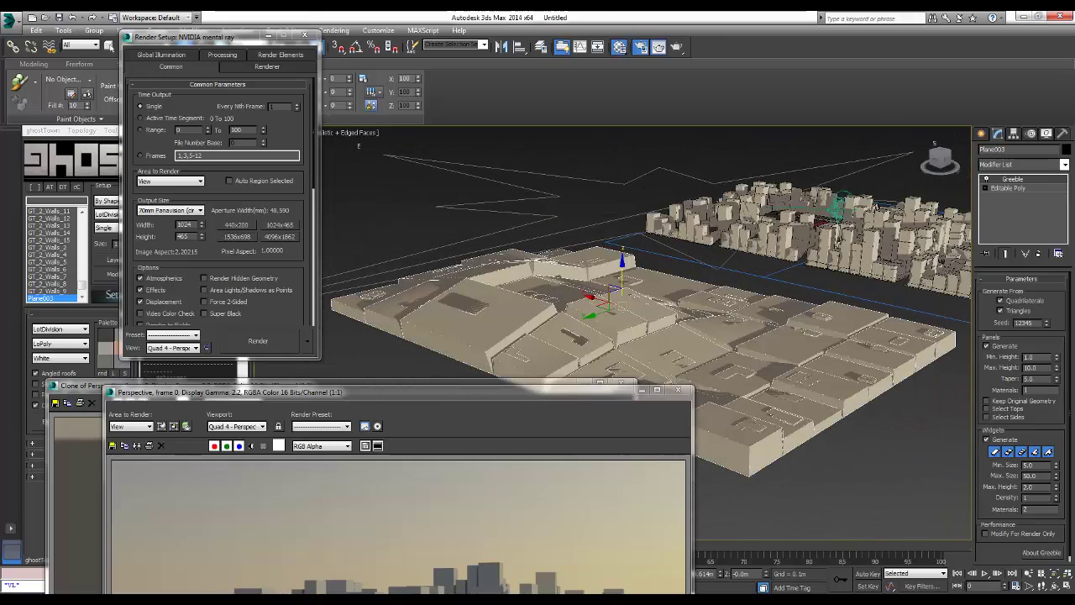
scroll(647, 327, "down", 5)
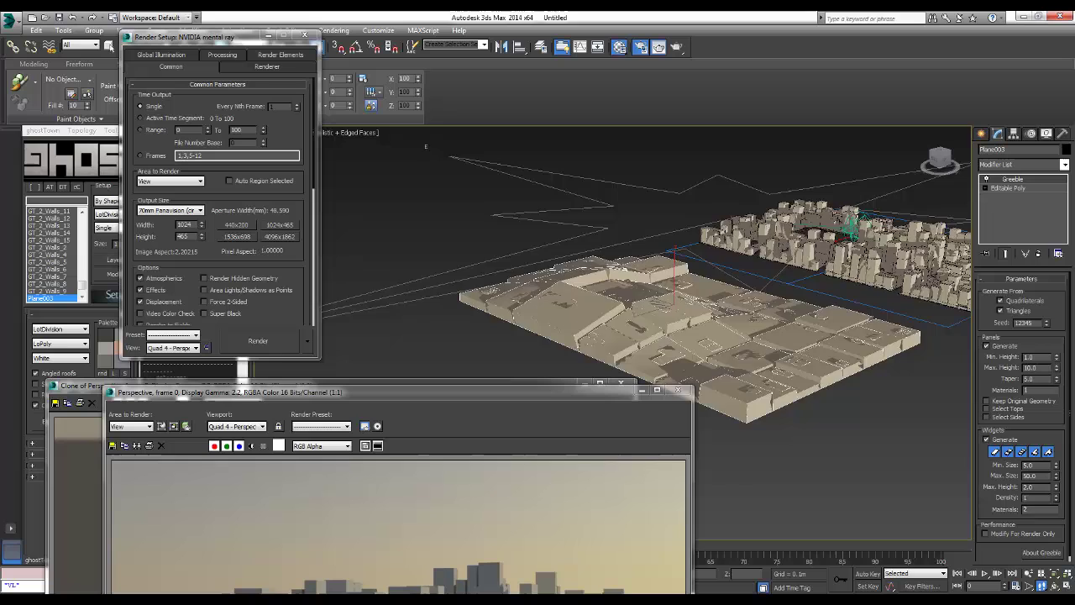
middle_click_drag(474, 160, 494, 163)
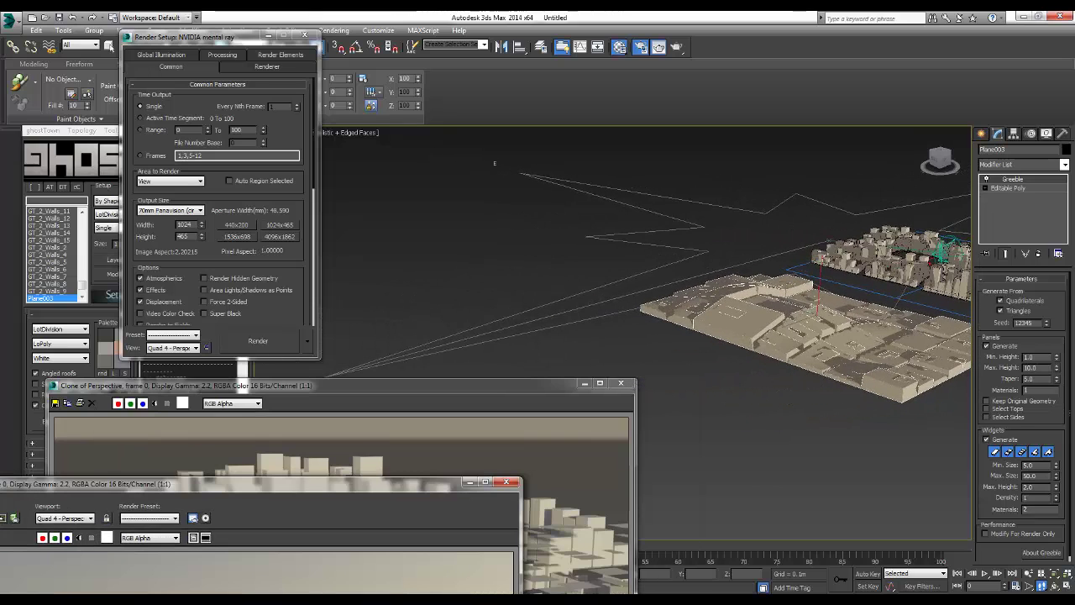
Delete the Greeble modifier from Plane003, orbit the view and reselect the plane
left_click(1040, 253)
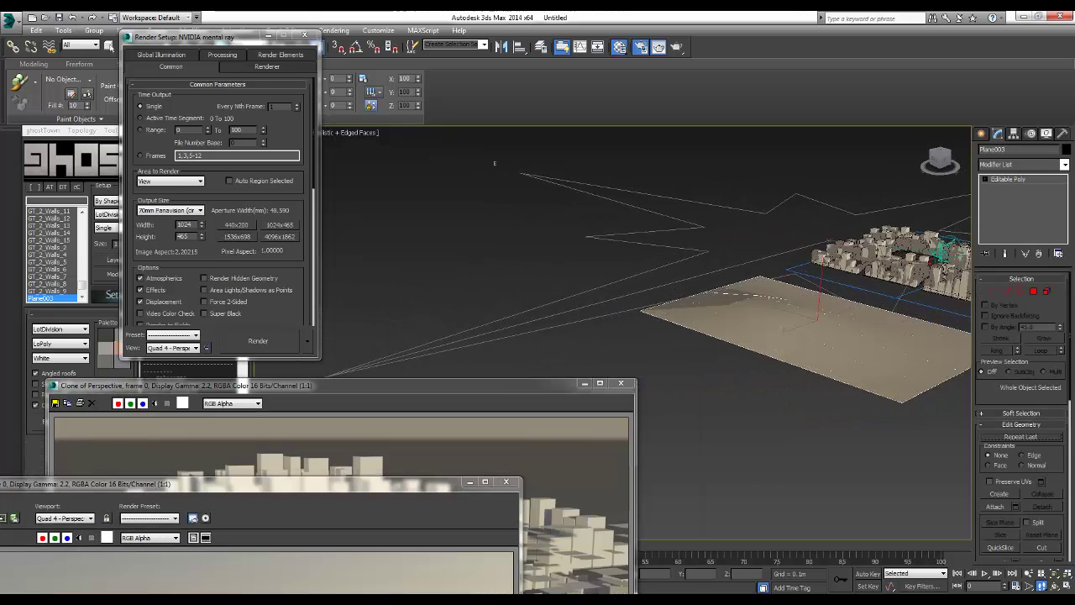
left_click(495, 163)
mouse_move(495, 163)
middle_mouse_down("alt")
mouse_move(526, 160)
mouse_move(497, 149)
middle_mouse_up("alt")
key("ctrl+z")
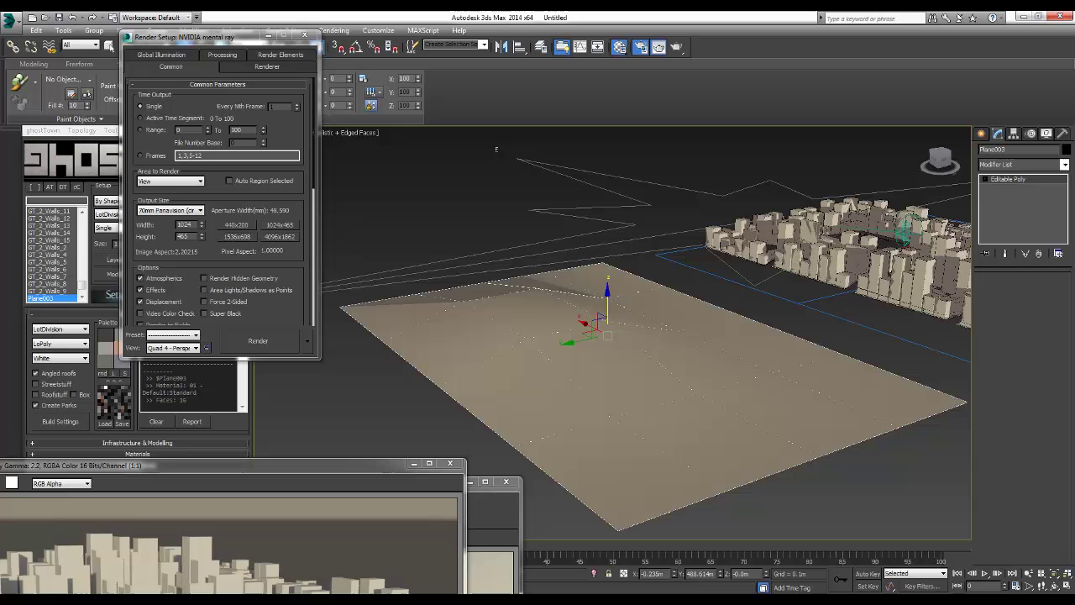
Leave polygon mode, add TurboSmooth to Plane003 and collapse it to Editable Poly
key("5")
scroll(1021, 420, "down", 5)
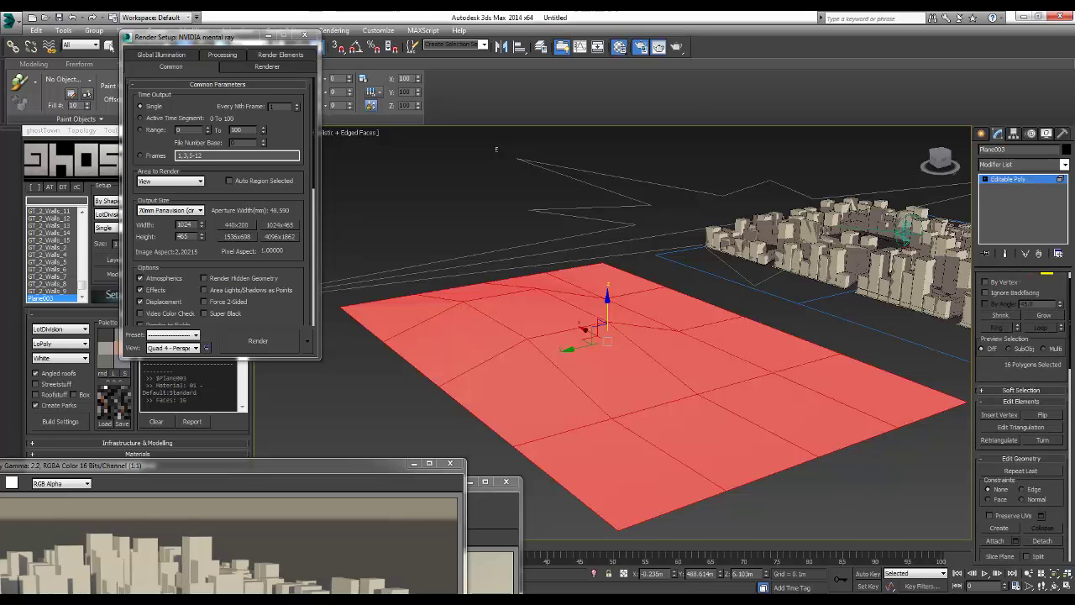
scroll(1021, 416, "up", 4)
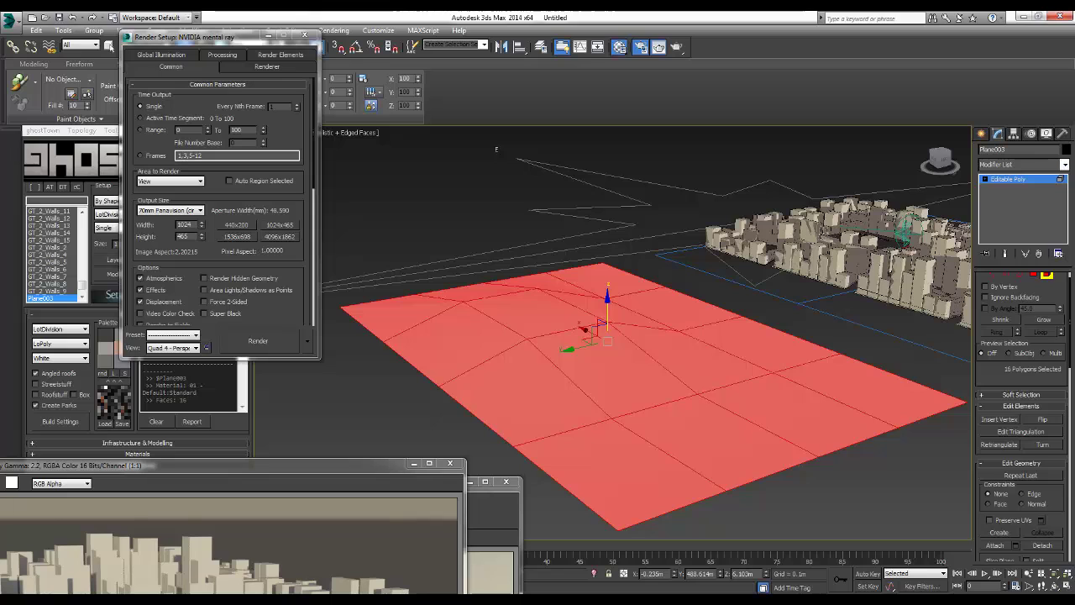
key("5")
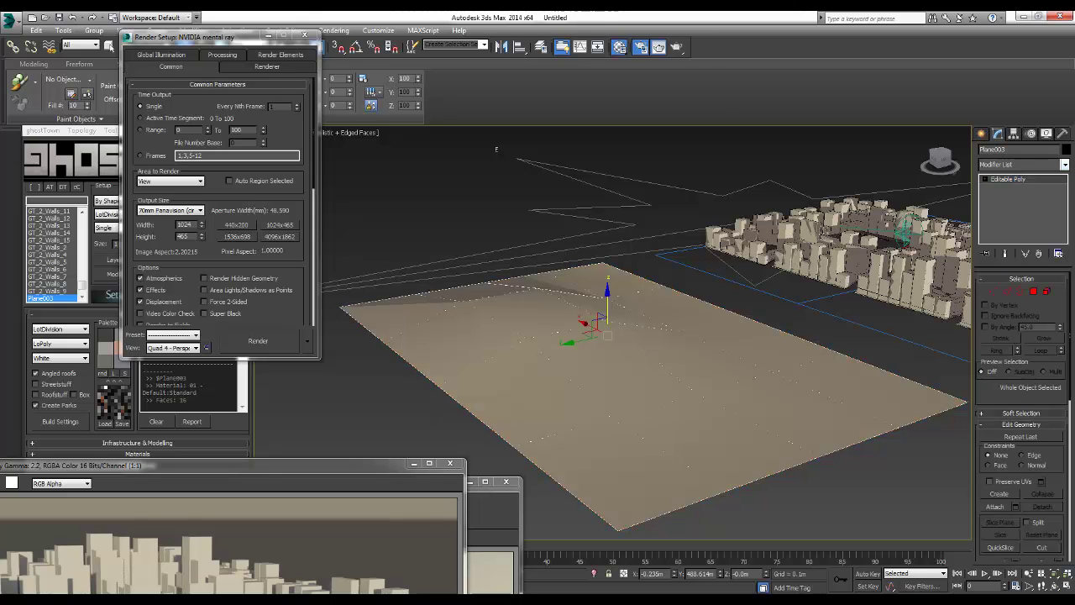
left_click(1065, 164)
scroll(1021, 378, "down", 10)
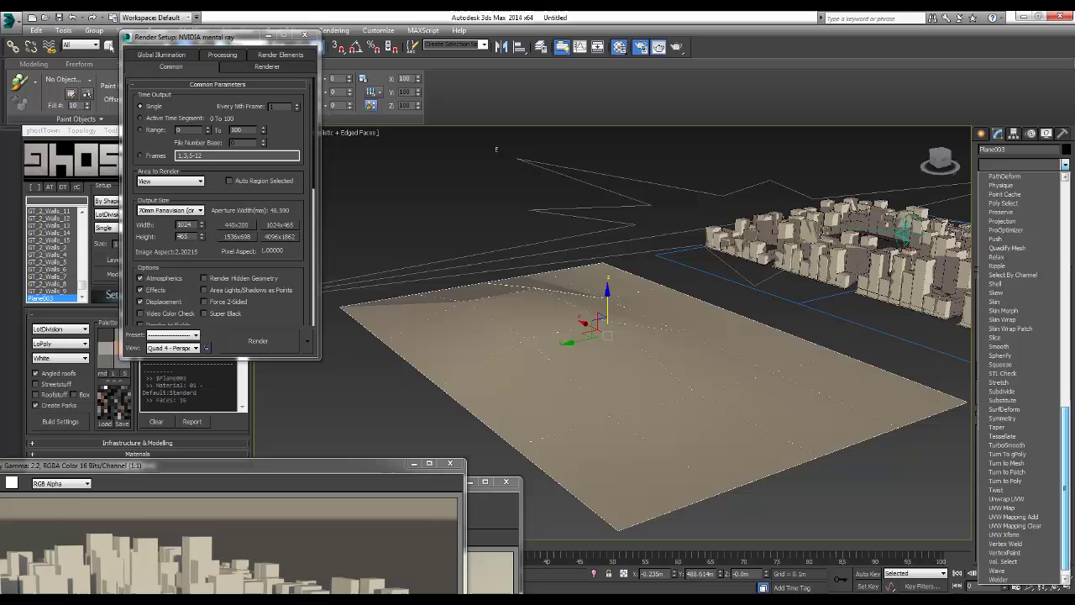
left_click(1006, 436)
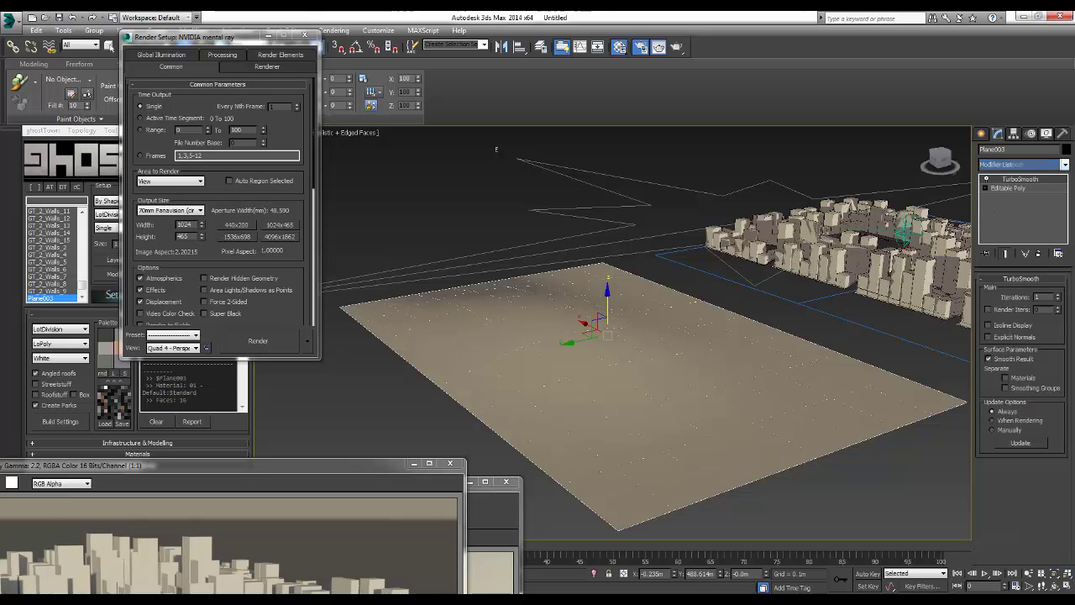
right_click(680, 363)
mouse_move(605, 476)
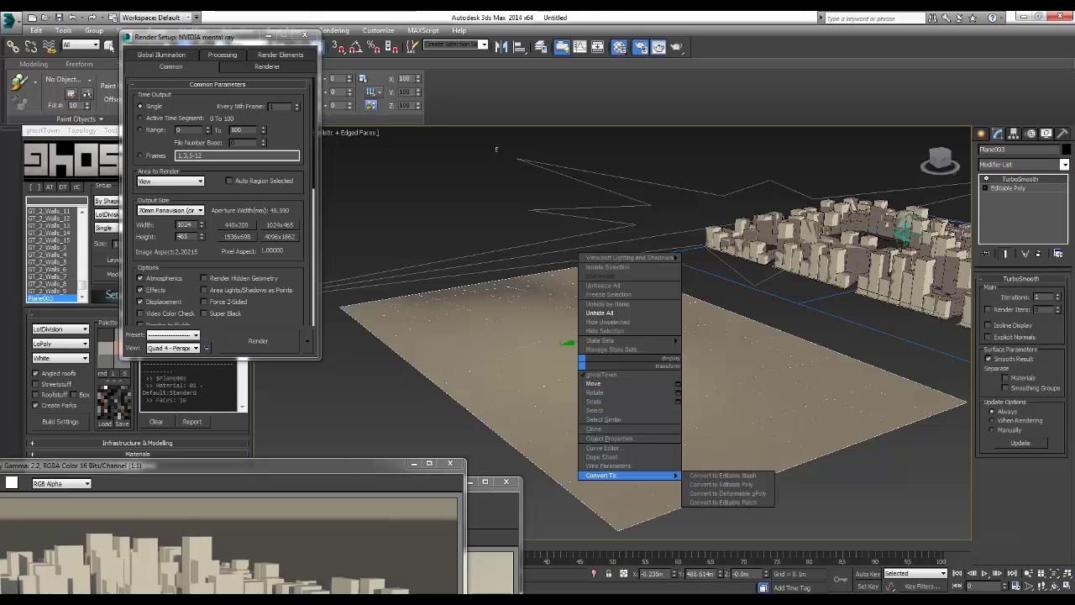
left_click(720, 484)
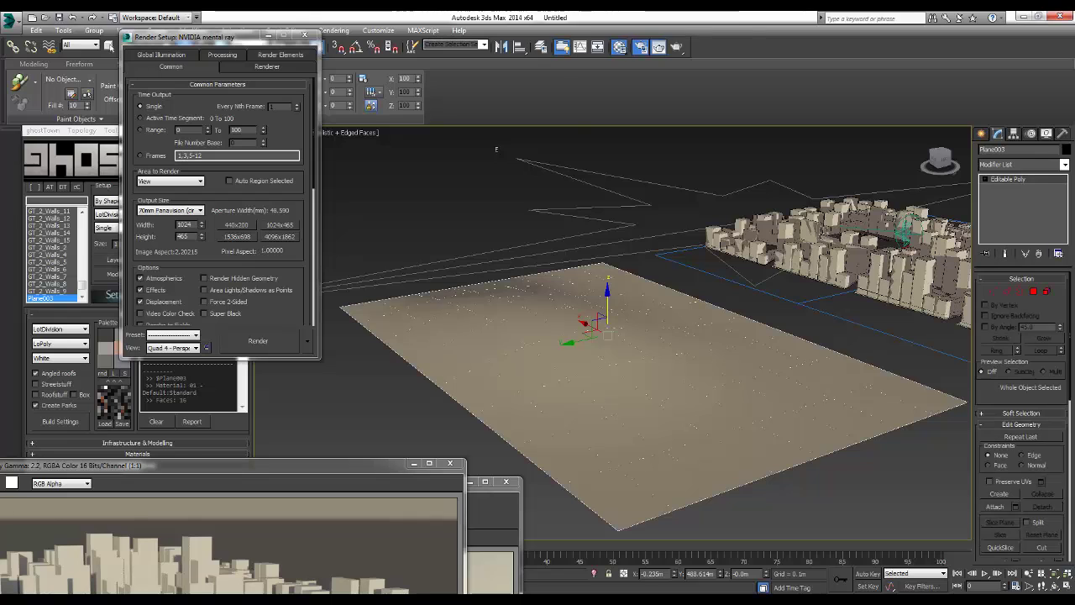
Browse the Modifier List for Greeble to add to Plane003
left_click(1022, 164)
scroll(1022, 378, "down", 5)
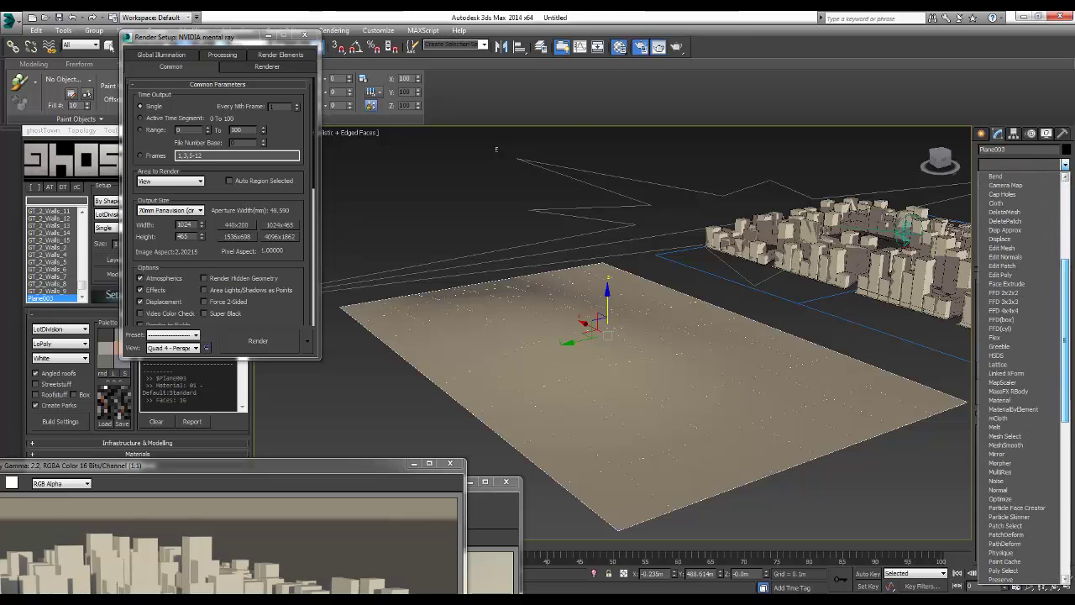
scroll(1008, 320, "down", 1)
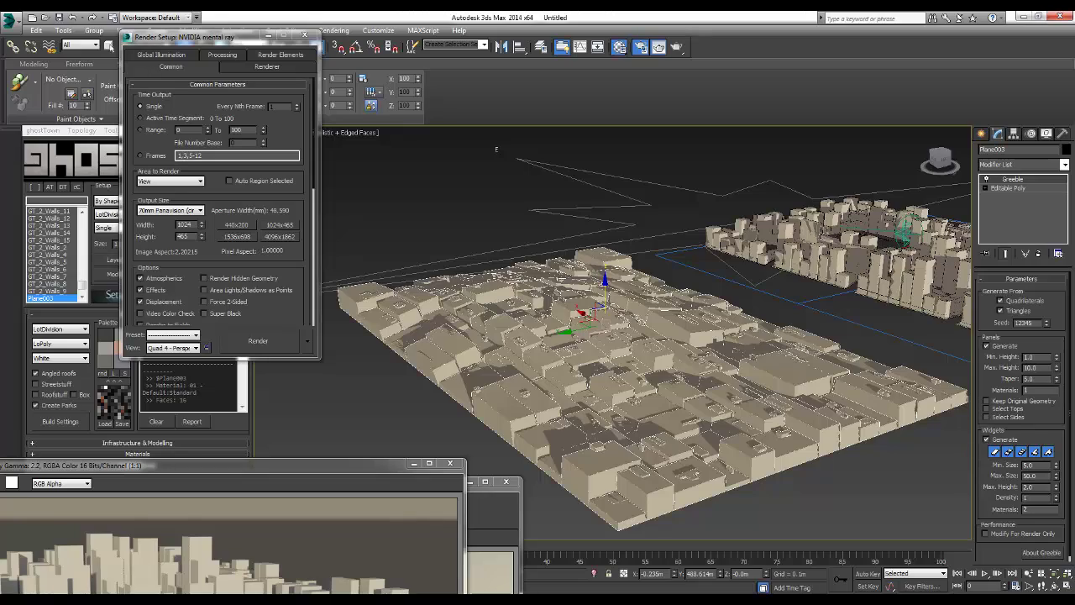
scroll(645, 332, "up", 8)
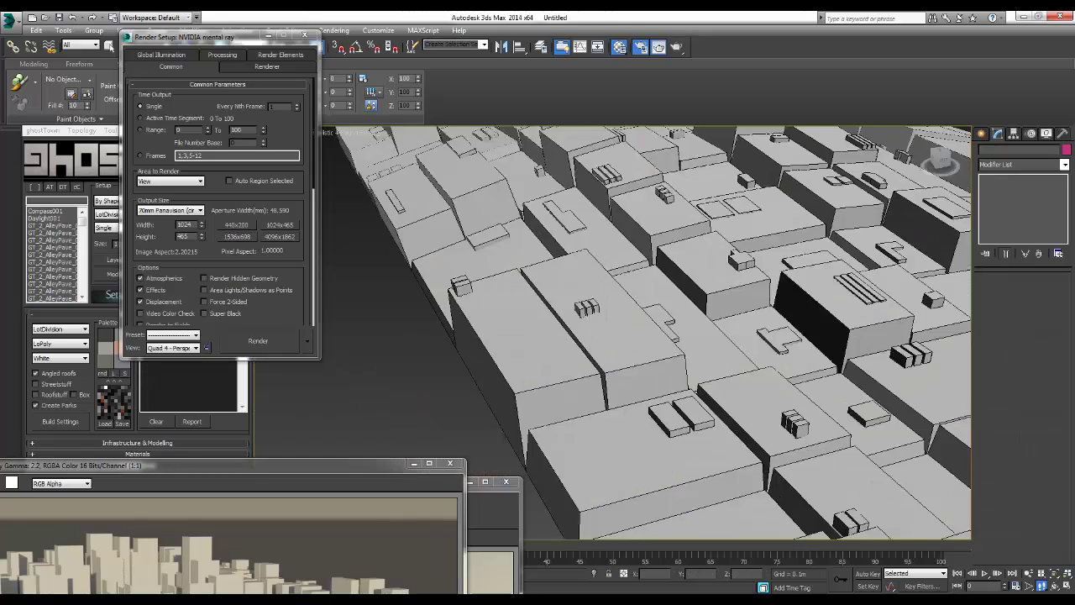
scroll(644, 332, "down", 10)
Replace Plane003's Greeble with TurboSmooth at 2 iterations and collapse it to Editable Poly
left_click(644, 333)
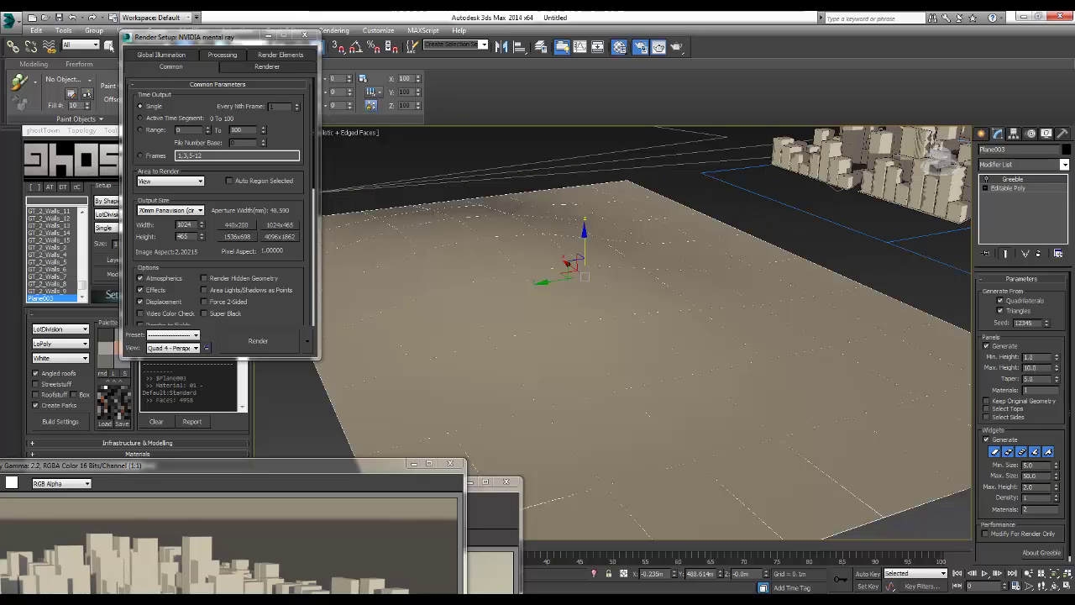
left_click(1039, 253)
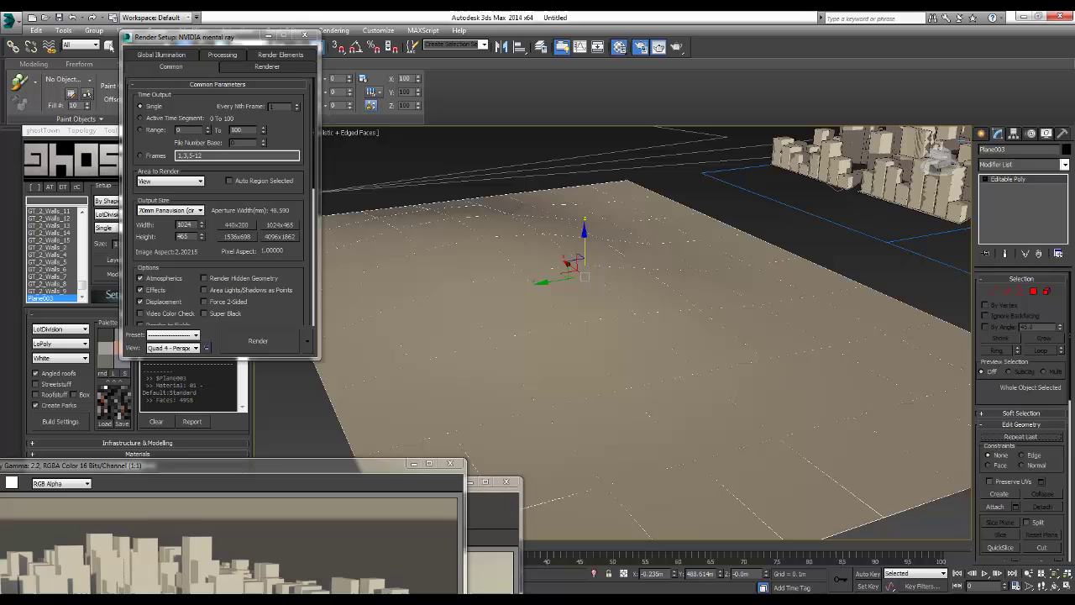
left_click(1024, 164)
scroll(1021, 370, "down", 5)
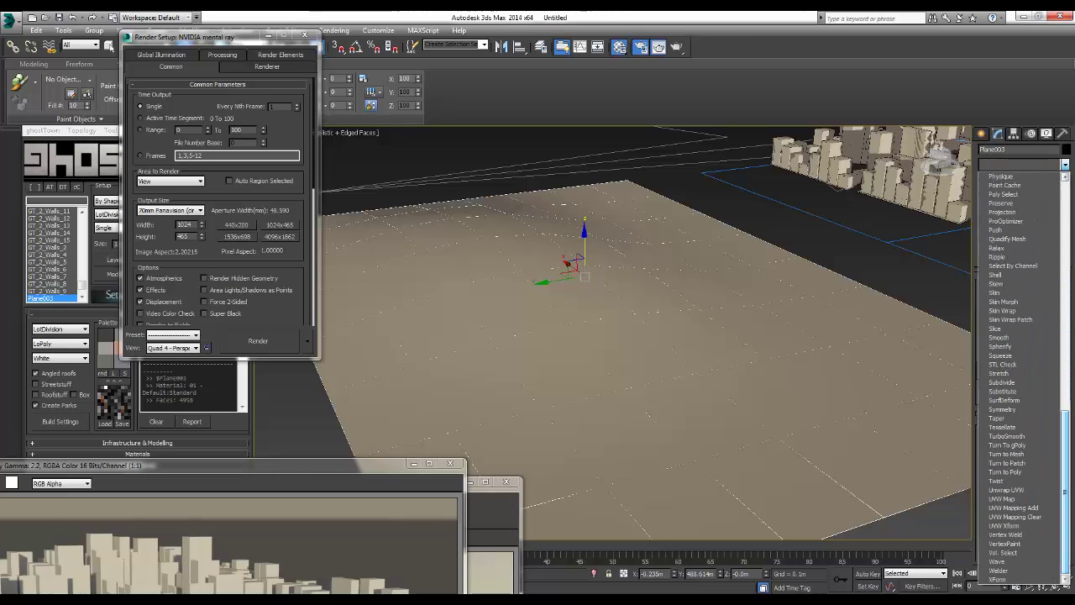
left_click(1007, 436)
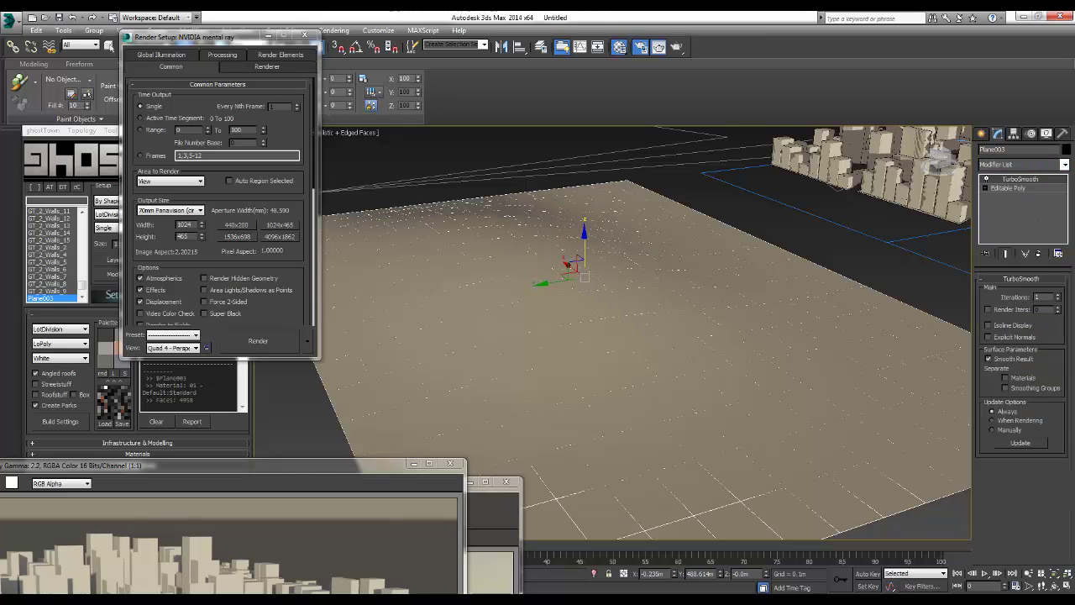
left_click(1058, 294)
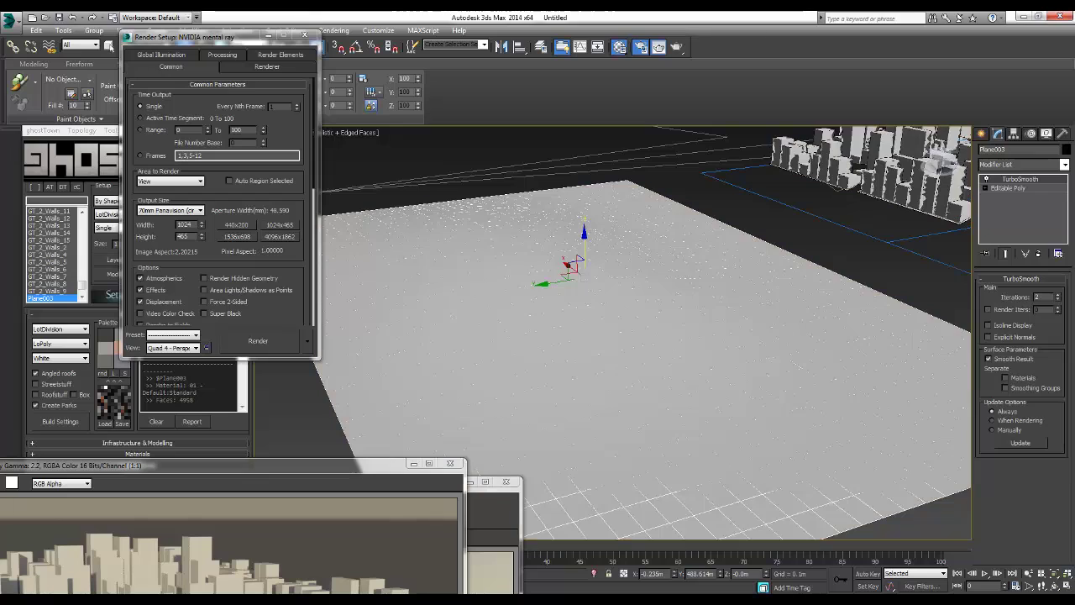
right_click(652, 323)
mouse_move(676, 436)
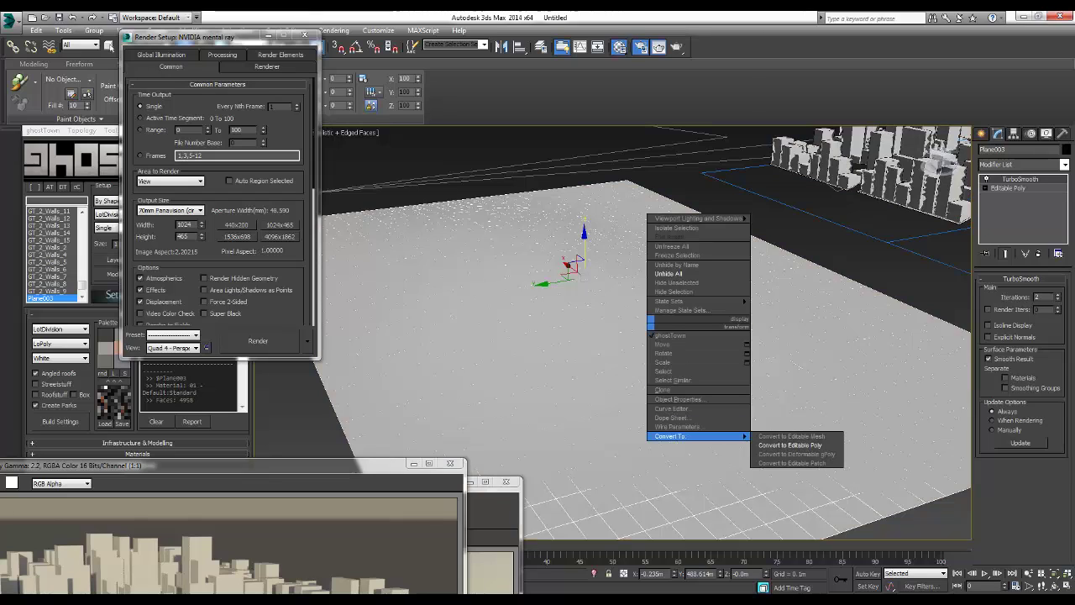
left_click(790, 445)
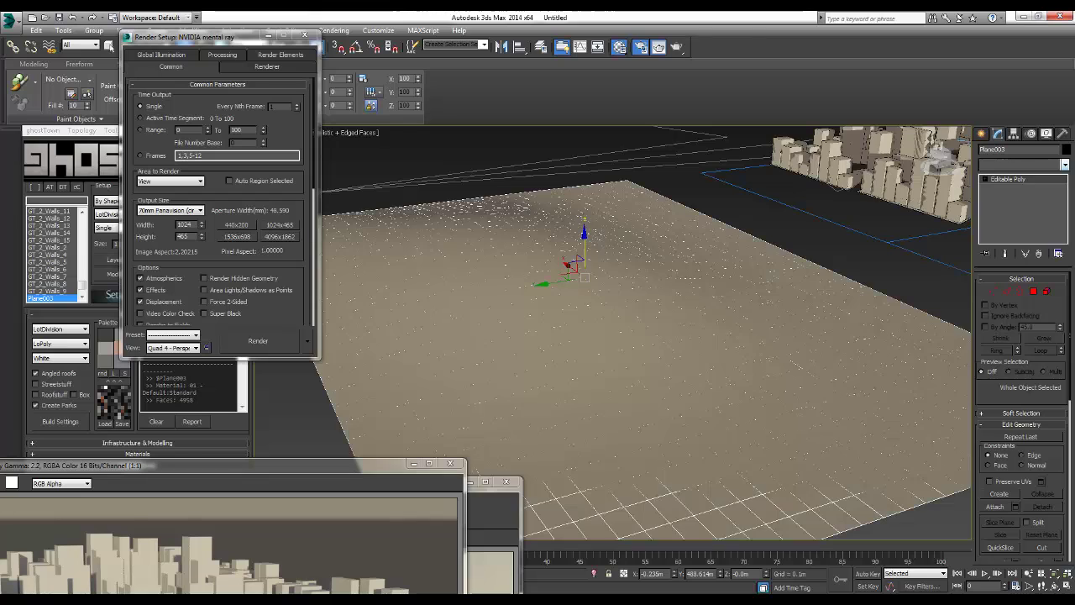
Add Greeble again to fill the smoothed plane with small buildings, then deselect to preview
left_click(1065, 164)
scroll(1017, 286, "down", 2)
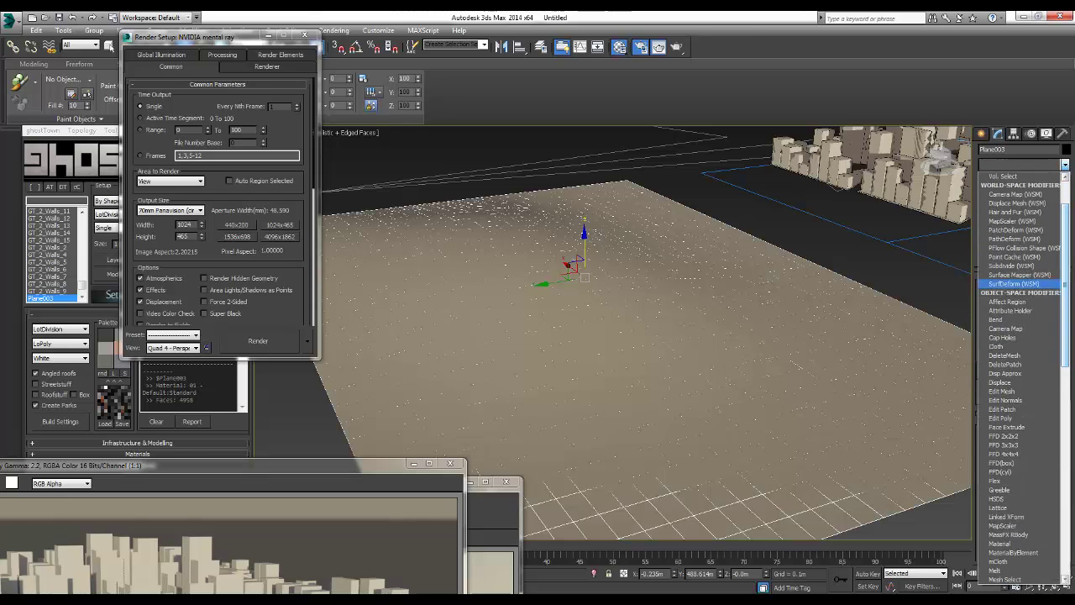
left_click(999, 490)
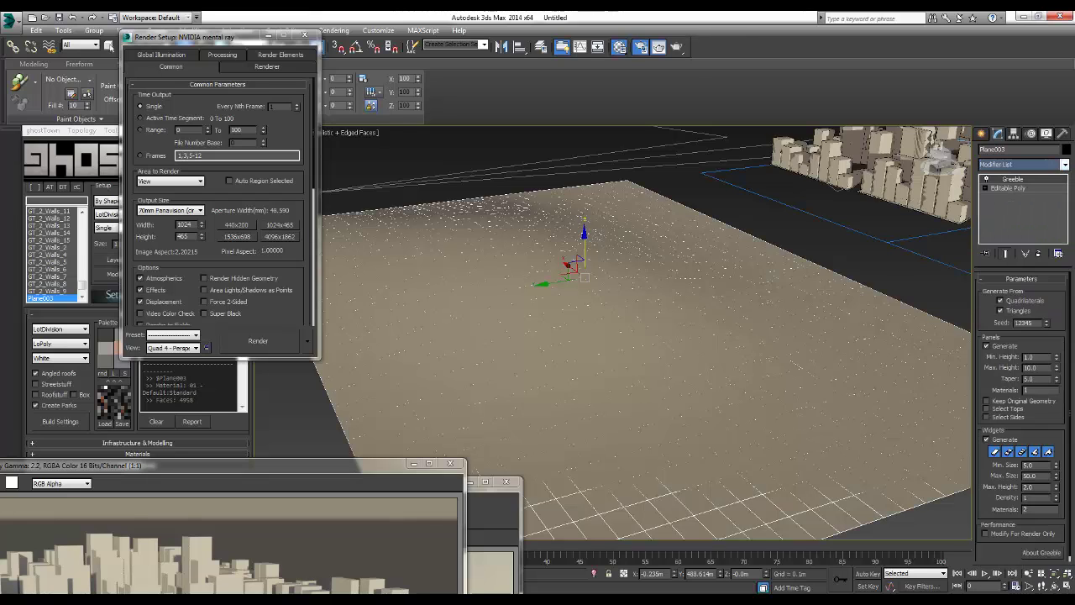
key("ctrl+d")
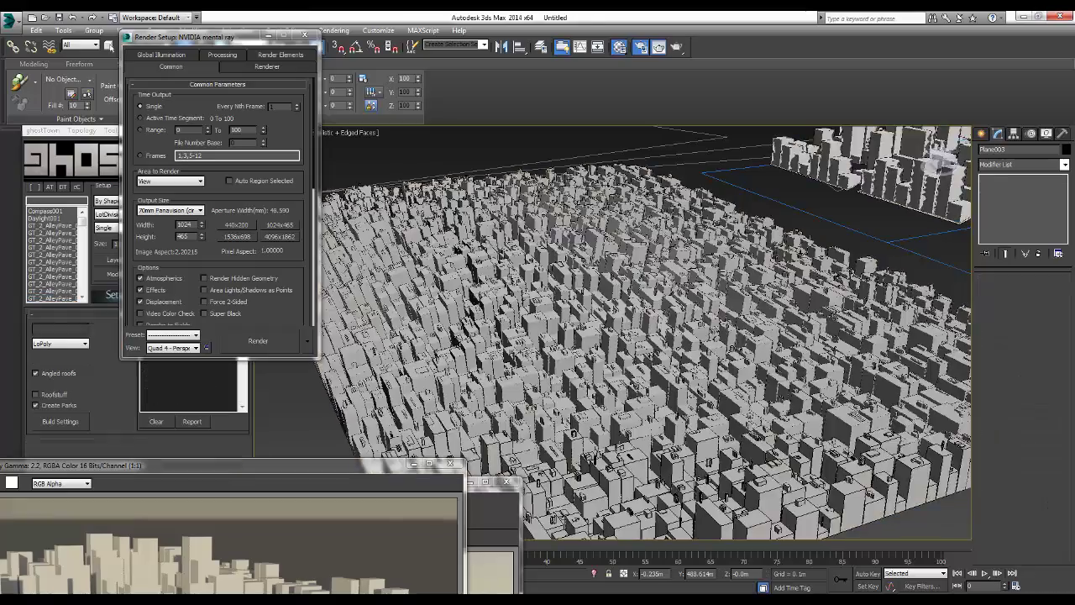
Orbit low over the skyline and reselect the greebled Plane003
middle_click_drag(592, 286, 592, 240, "alt")
scroll(559, 250, "down", 4)
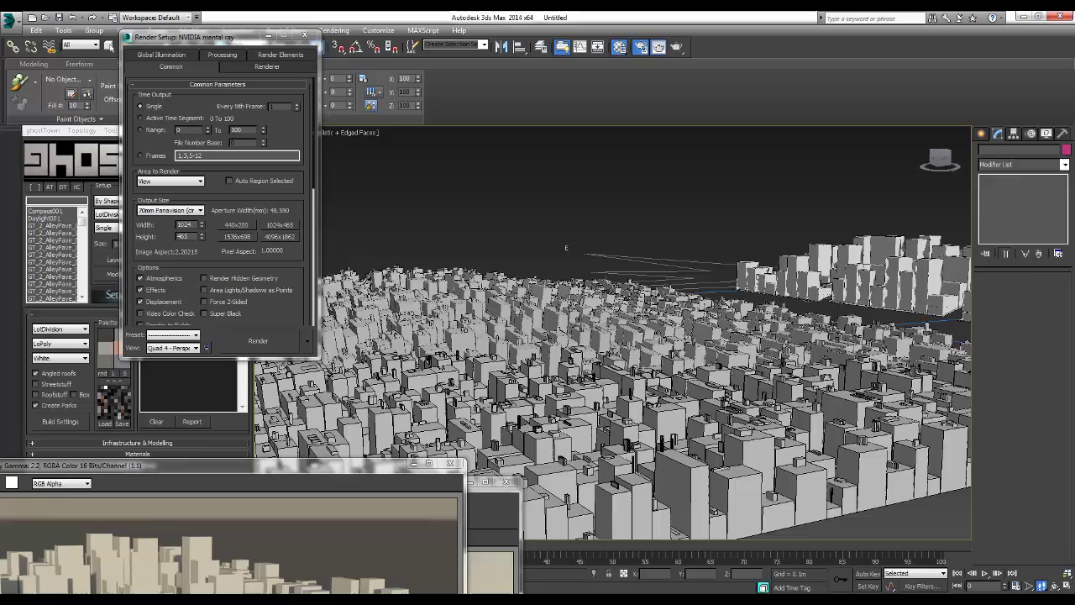
key("ctrl+z")
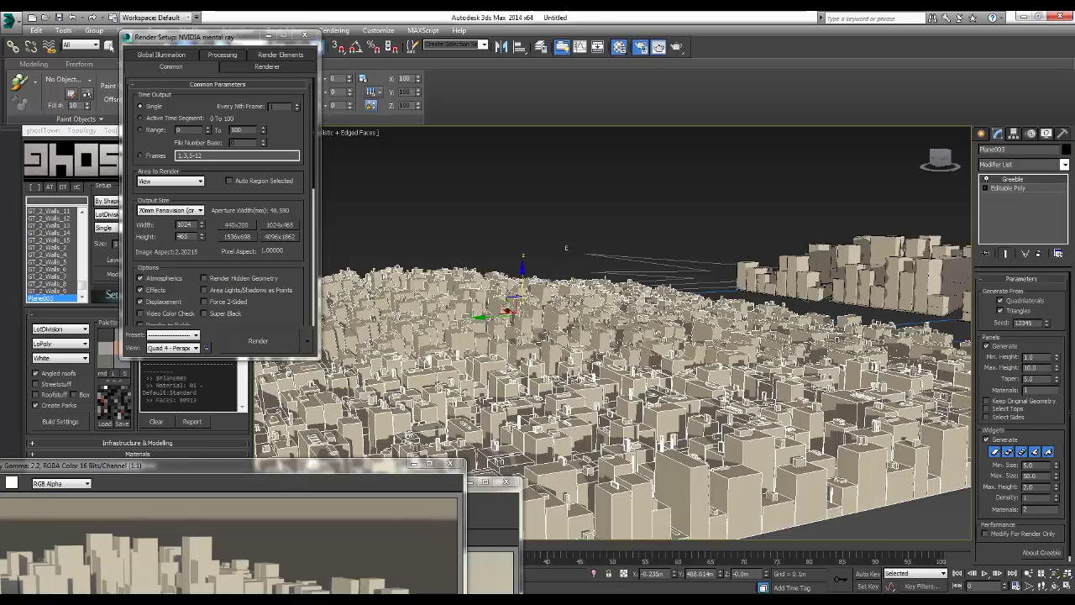
Set Greeble Min. Height to 0 and Max. Height to 24.5, then orbit out to view the towers
type("8")
key("Return")
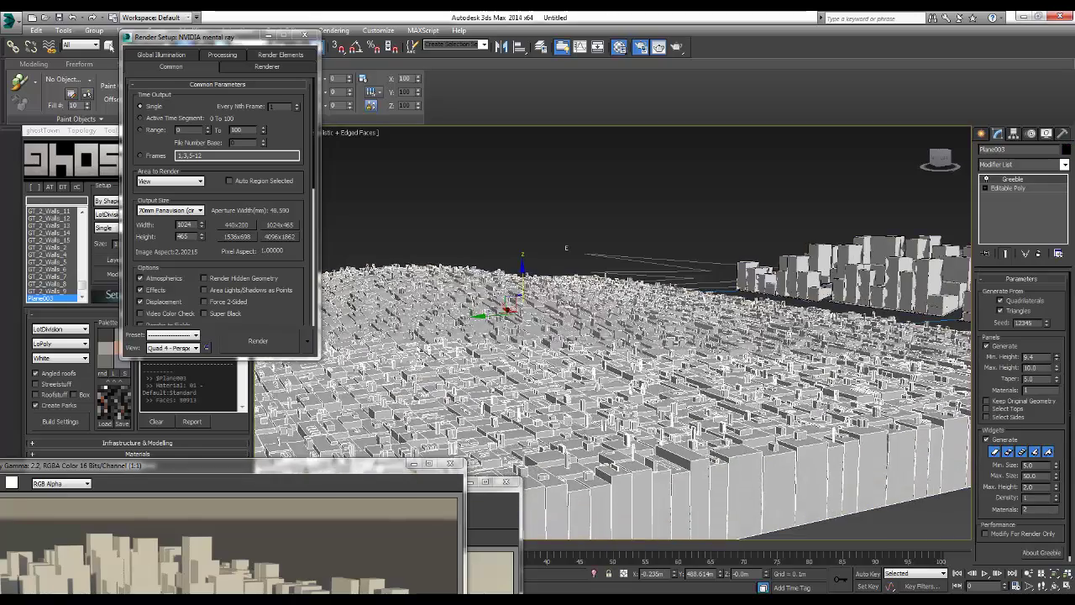
type("0")
key("Return")
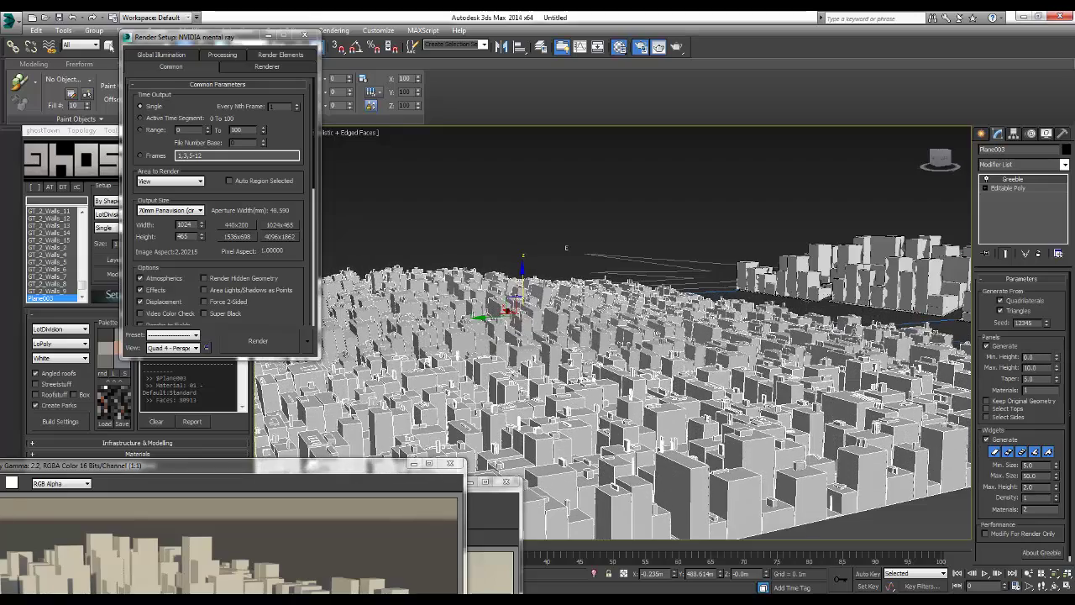
type("17.8")
key("Return")
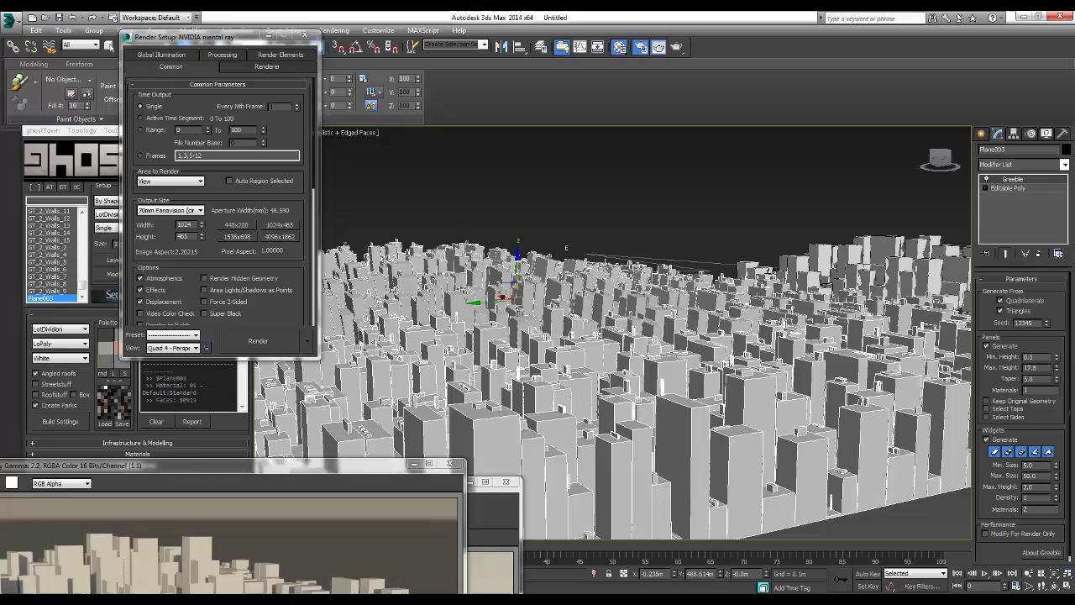
type("24.5")
key("Return")
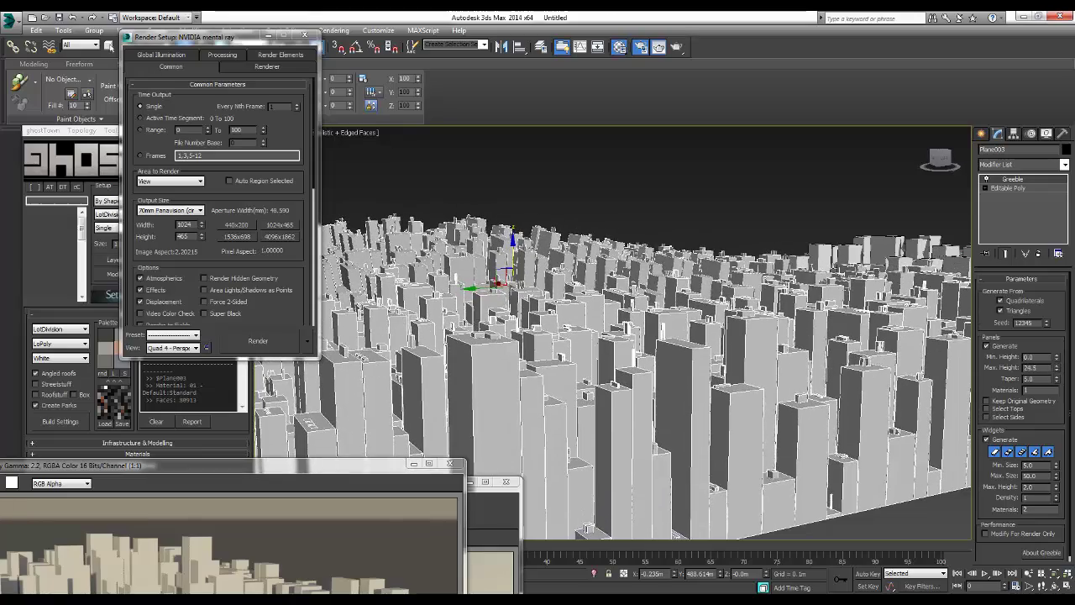
middle_click_drag(647, 336, 622, 327, "alt")
left_click(622, 328)
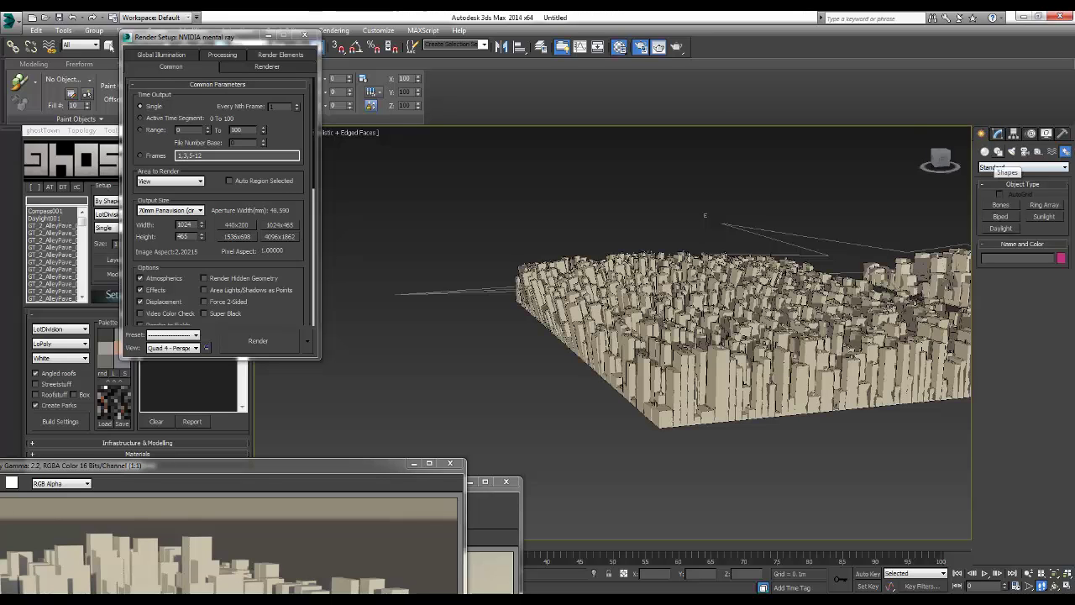
Create a new plane, Plane004, beside the tall city block
left_click(985, 151)
left_click(1045, 252)
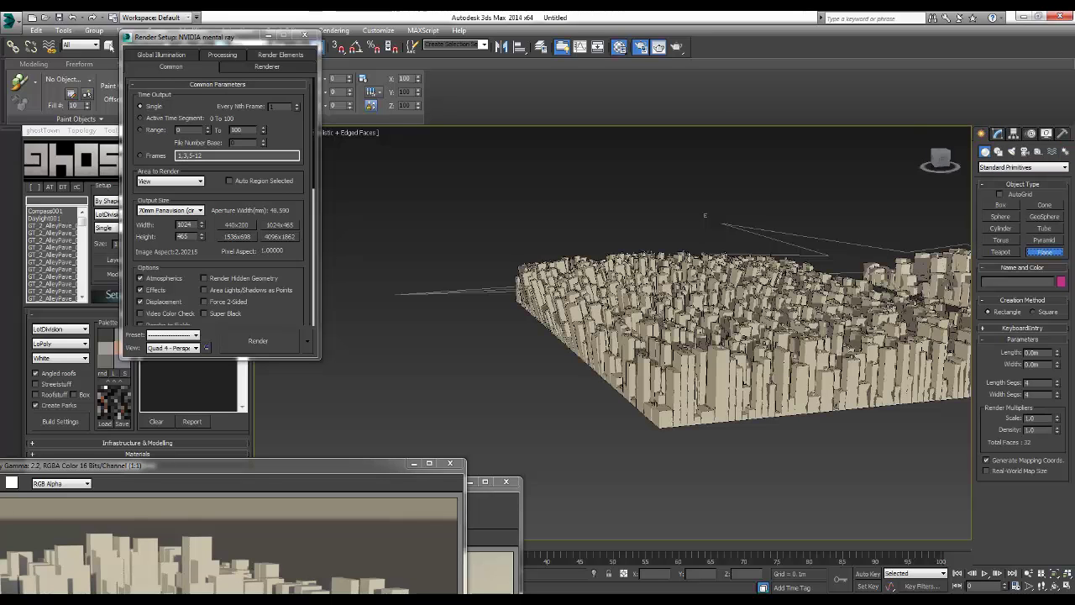
left_click_drag(555, 475, 311, 290)
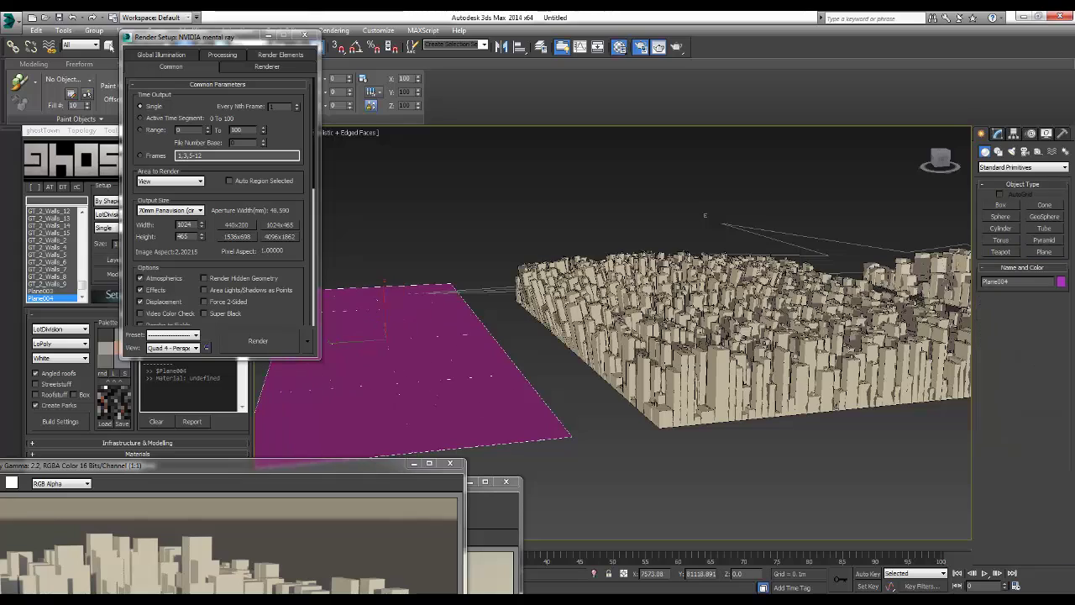
middle_click_drag(638, 337, 739, 336, "alt")
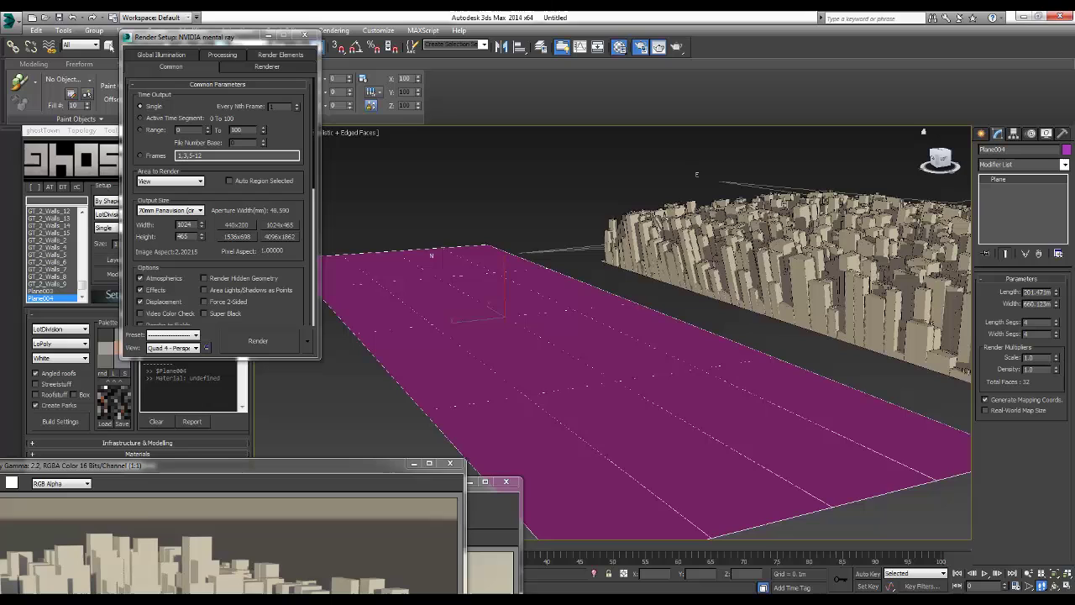
Give Plane004 8 length segments and more width segments, then convert it to Editable Poly
type("8")
key("shift+Tab")
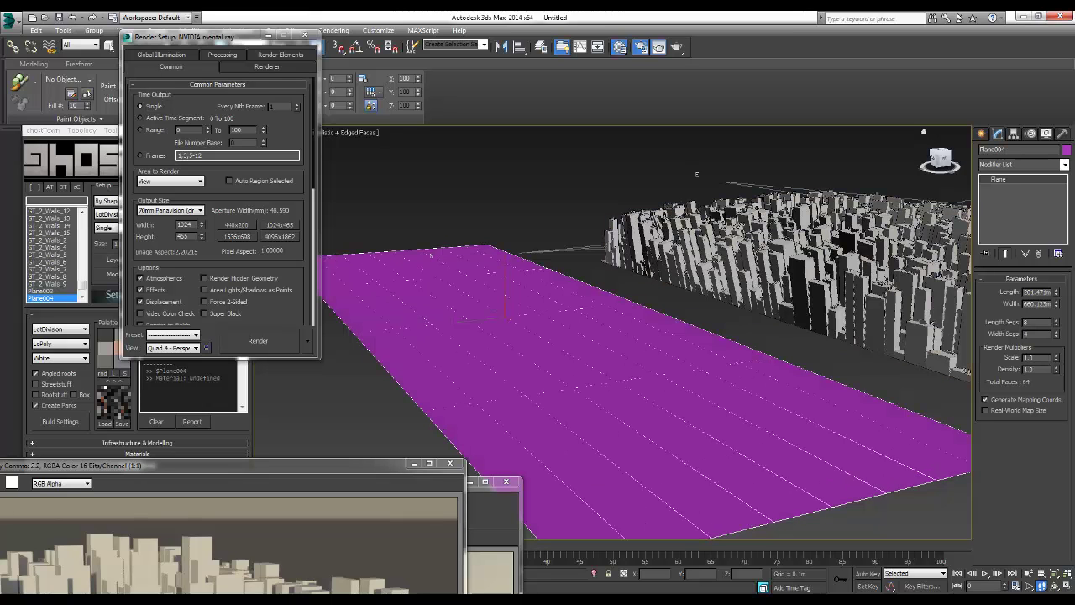
type("6")
key("Return")
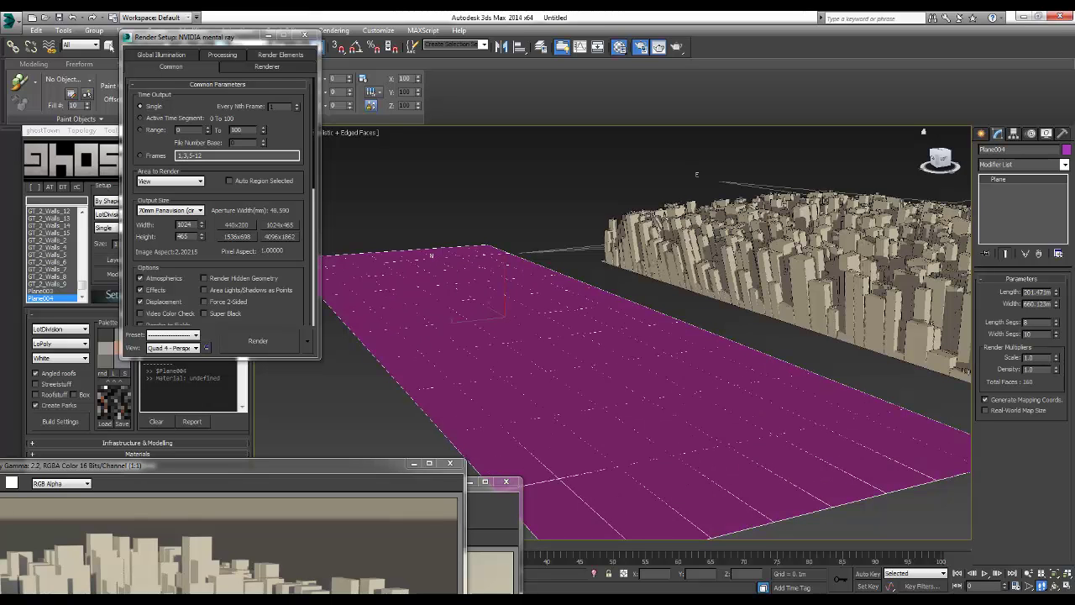
right_click(522, 337)
mouse_move(546, 452)
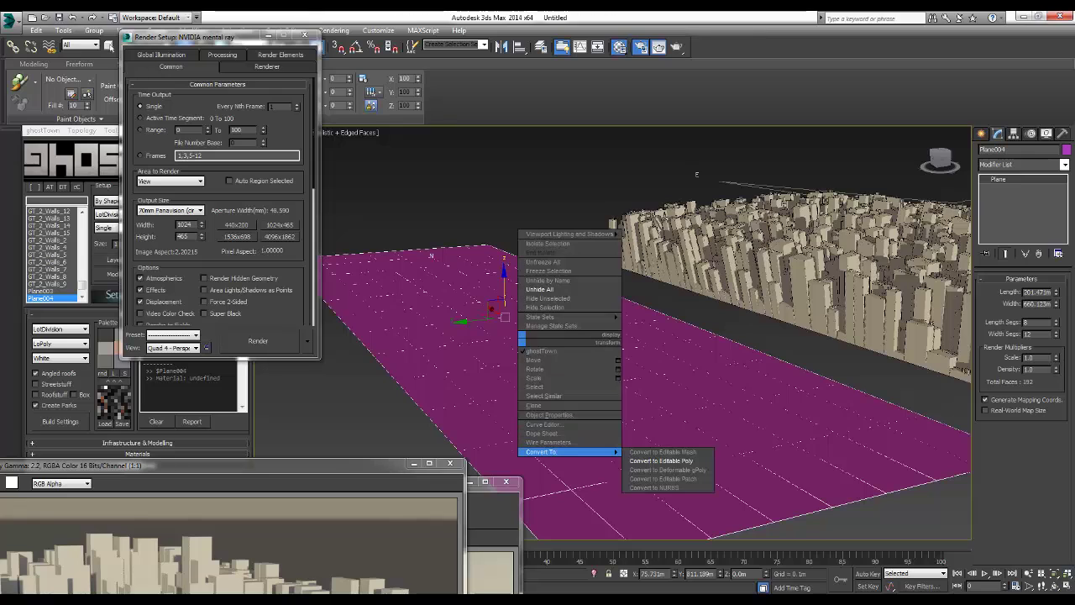
left_click(661, 460)
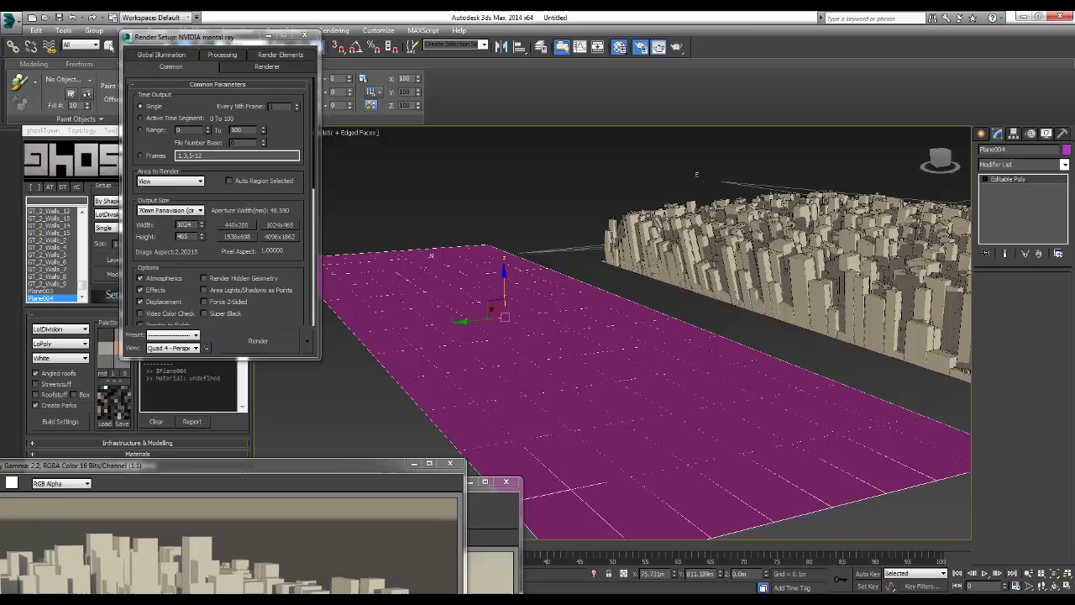
Select a cross-shaped patch of Plane004 polygons and extrude them 16.016m upward
key("4")
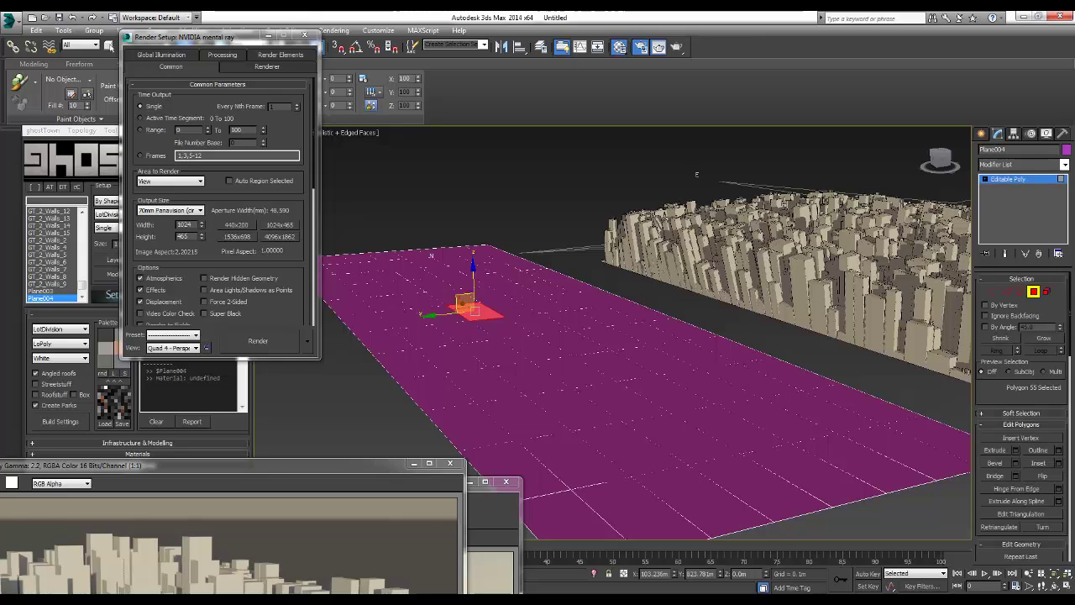
left_click(451, 295, "ctrl")
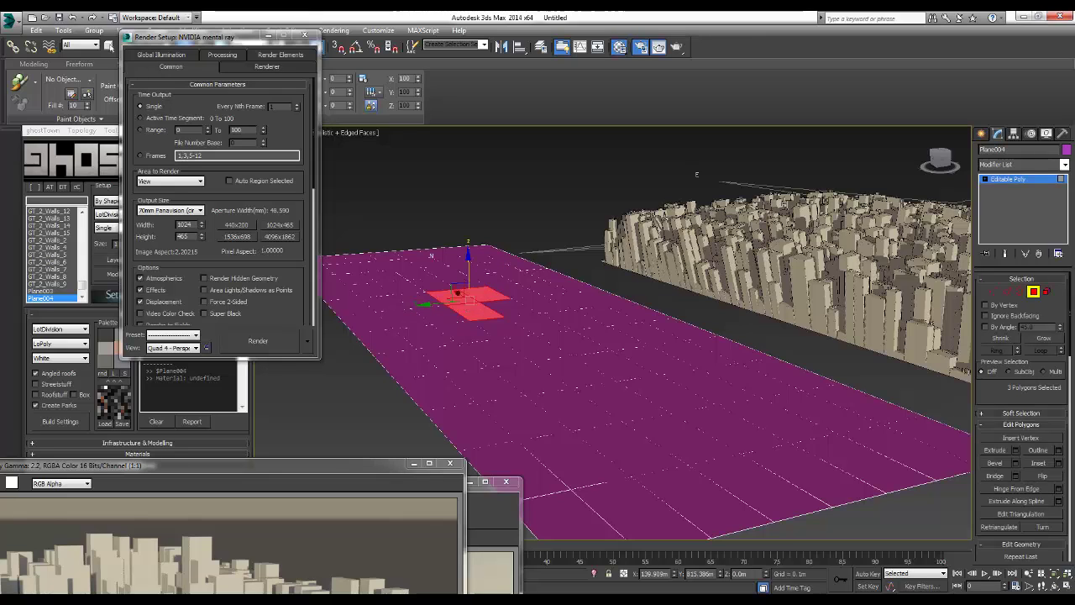
left_click(516, 302, "ctrl")
left_click(550, 308, "ctrl")
left_click(555, 327, "ctrl")
left_click(521, 328, "ctrl")
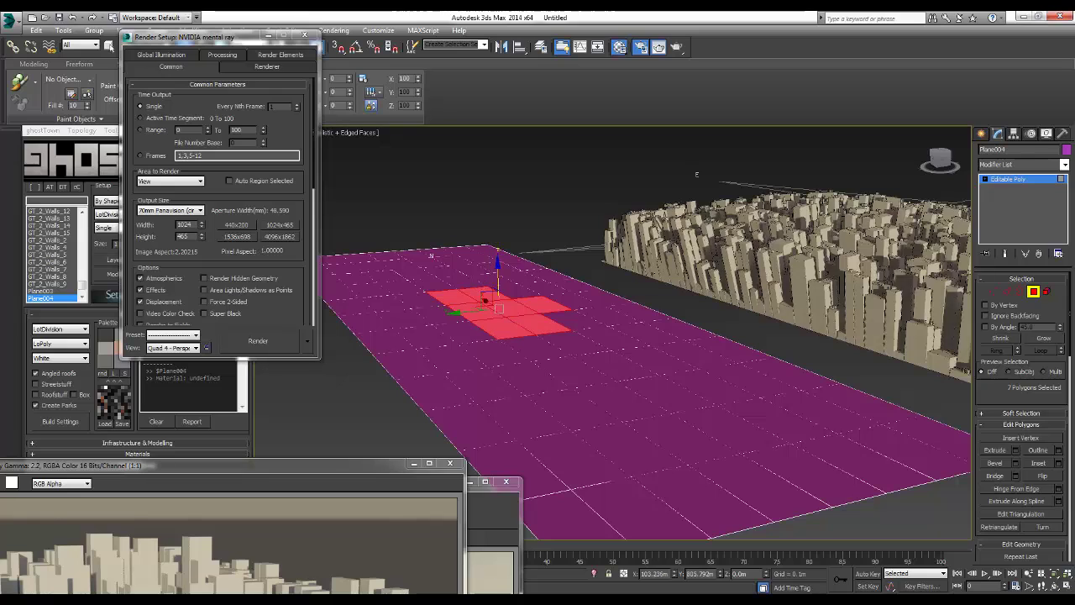
left_click(462, 332, "ctrl")
left_click(438, 315, "ctrl")
left_click(419, 300, "ctrl")
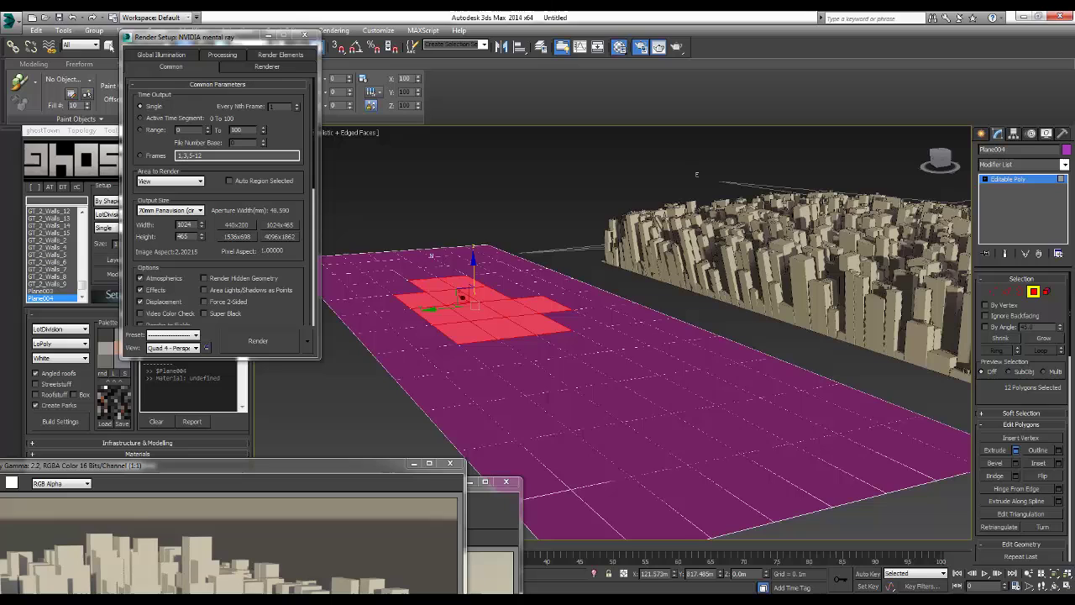
key("shift+e")
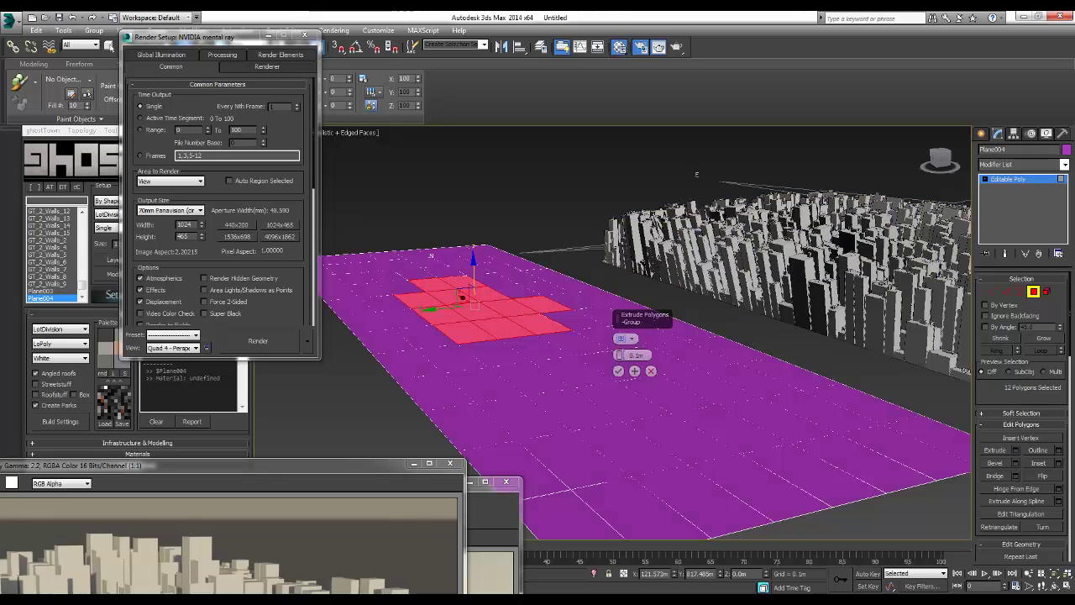
left_click_drag(620, 355, 620, 282)
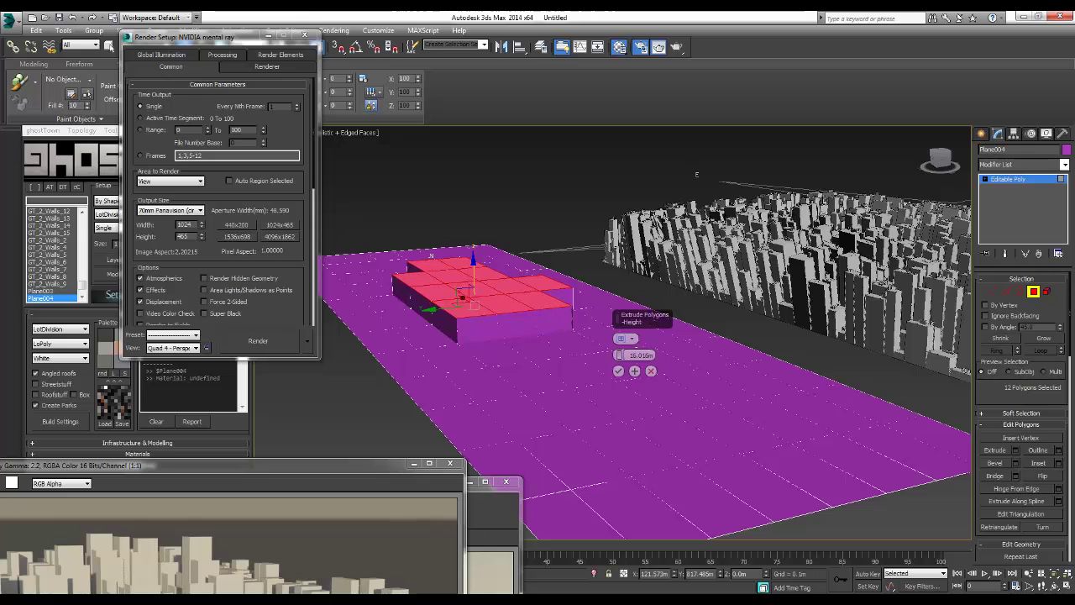
left_click(619, 371)
Leave polygon mode and browse the Modifier List and Material Editor without changes
key("4")
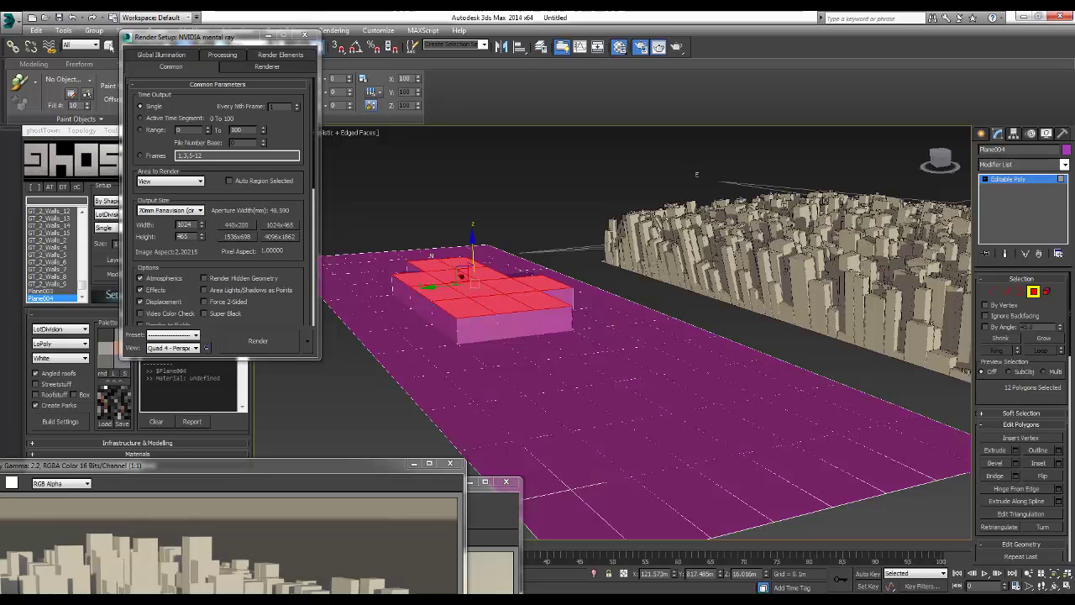
left_click(1066, 164)
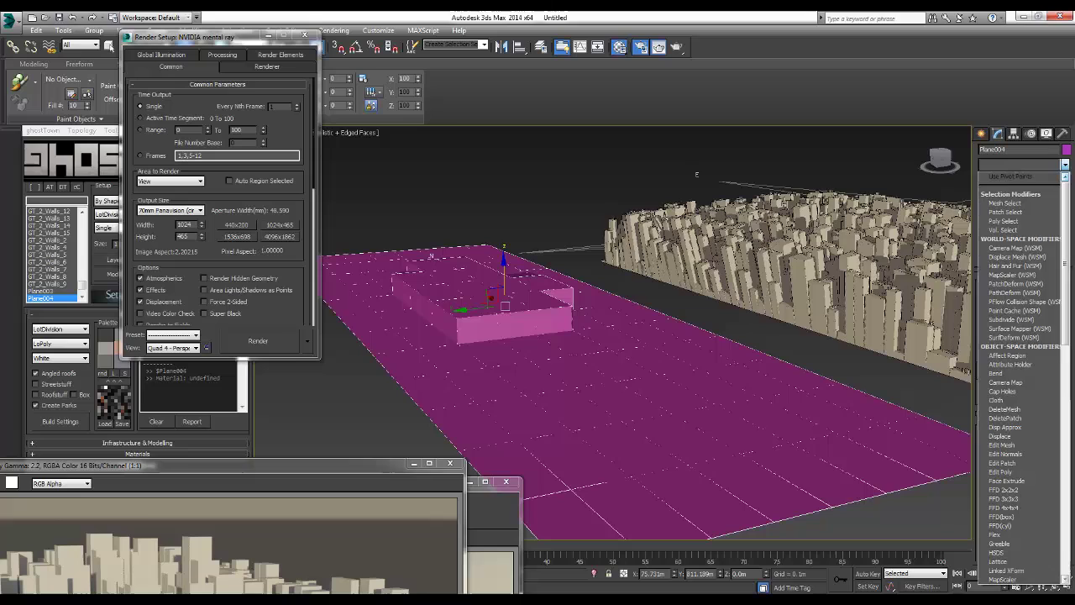
scroll(1021, 378, "down", 5)
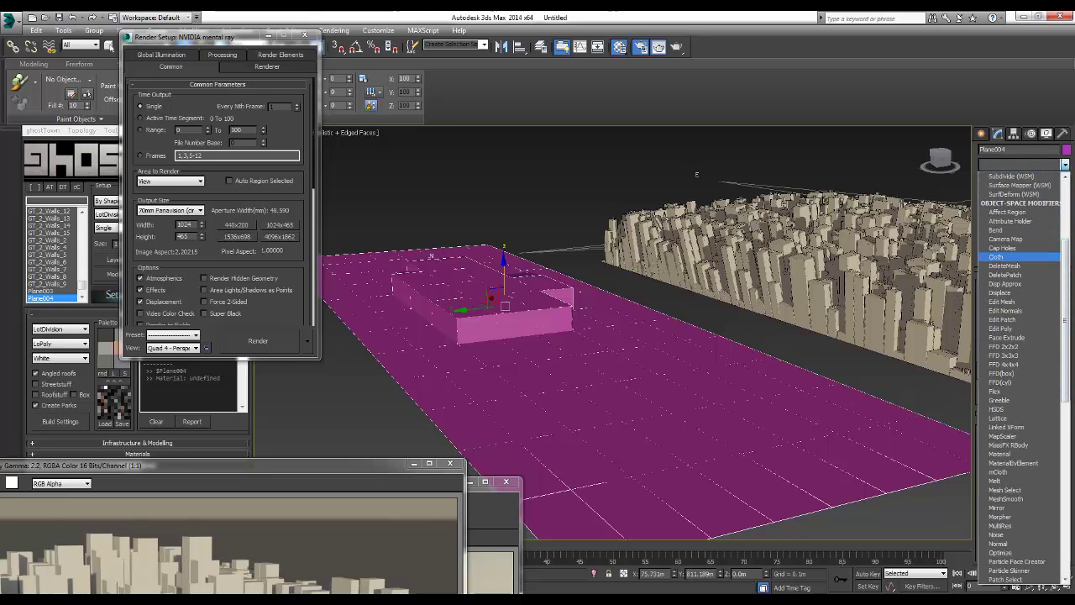
key("Escape")
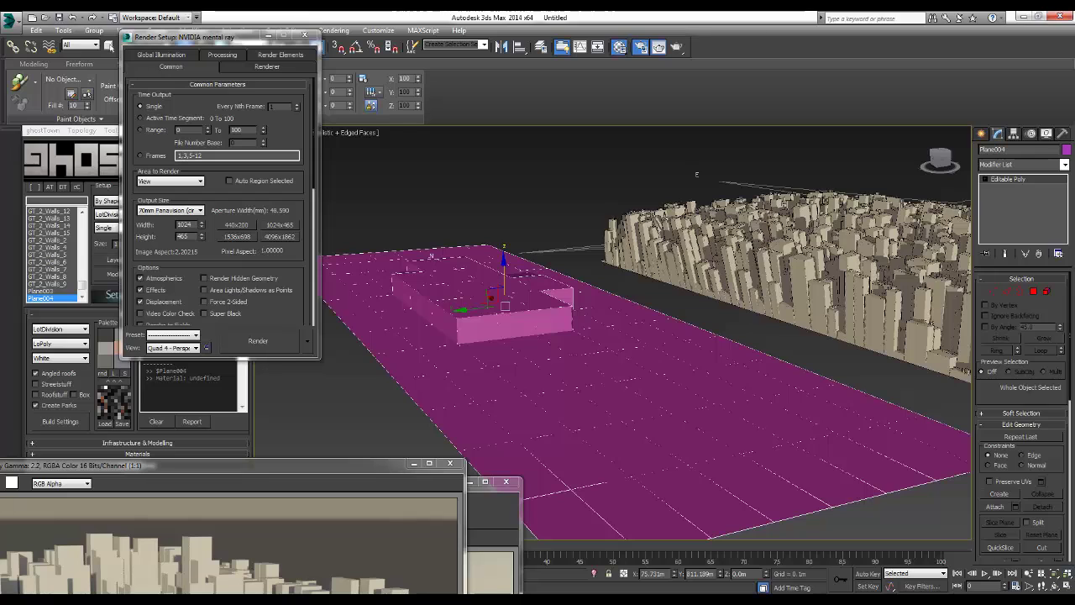
key("m")
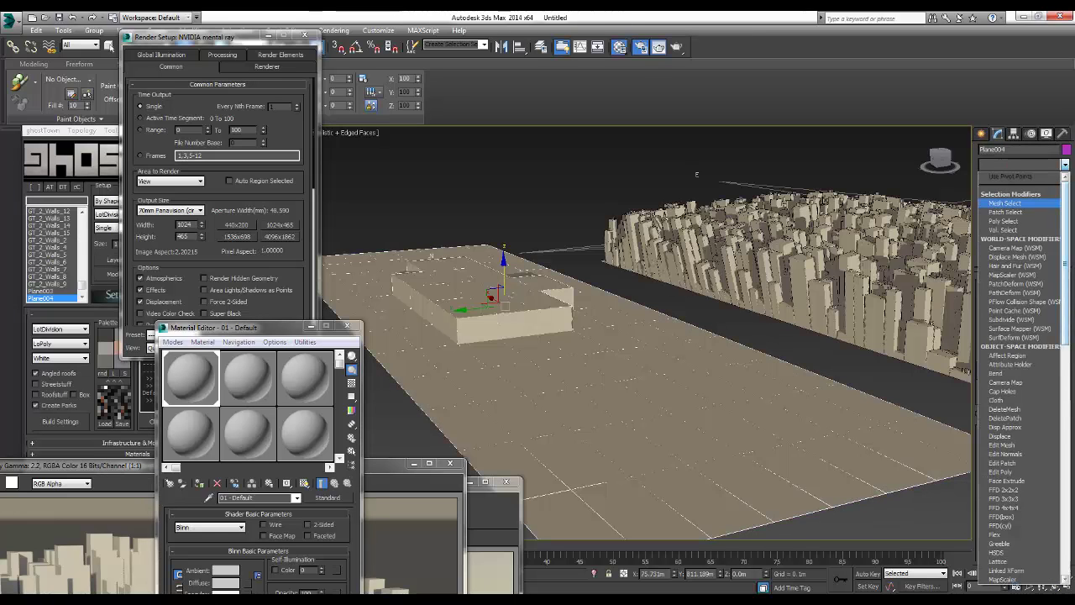
Apply Greeble to Plane004 with Max Height about 3734.6, then deselect and orbit lower
scroll(1000, 364, "down", 6)
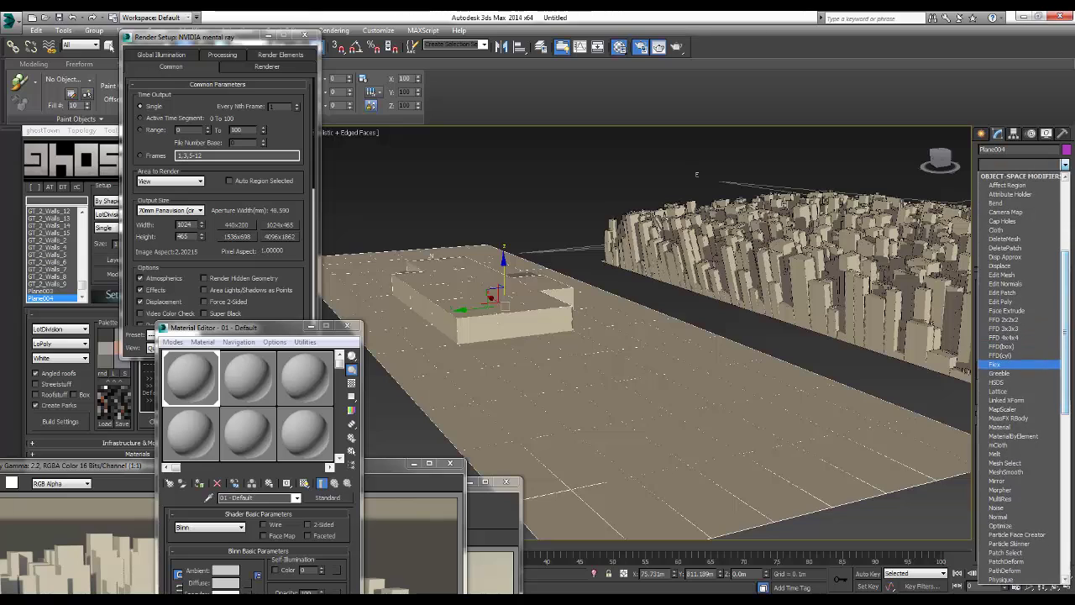
left_click(999, 373)
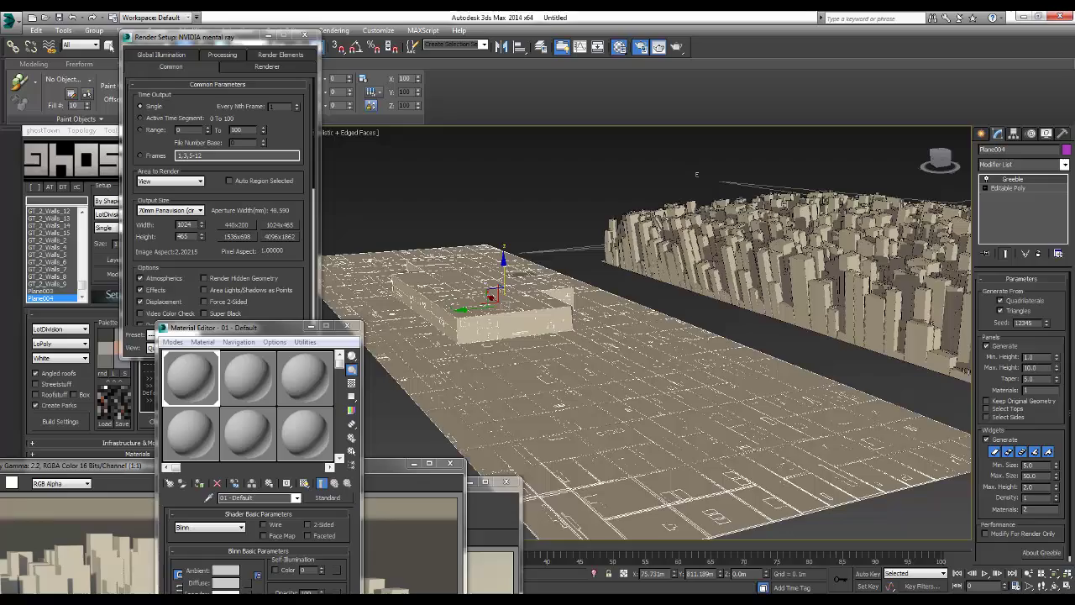
left_click_drag(1057, 368, 1057, 242)
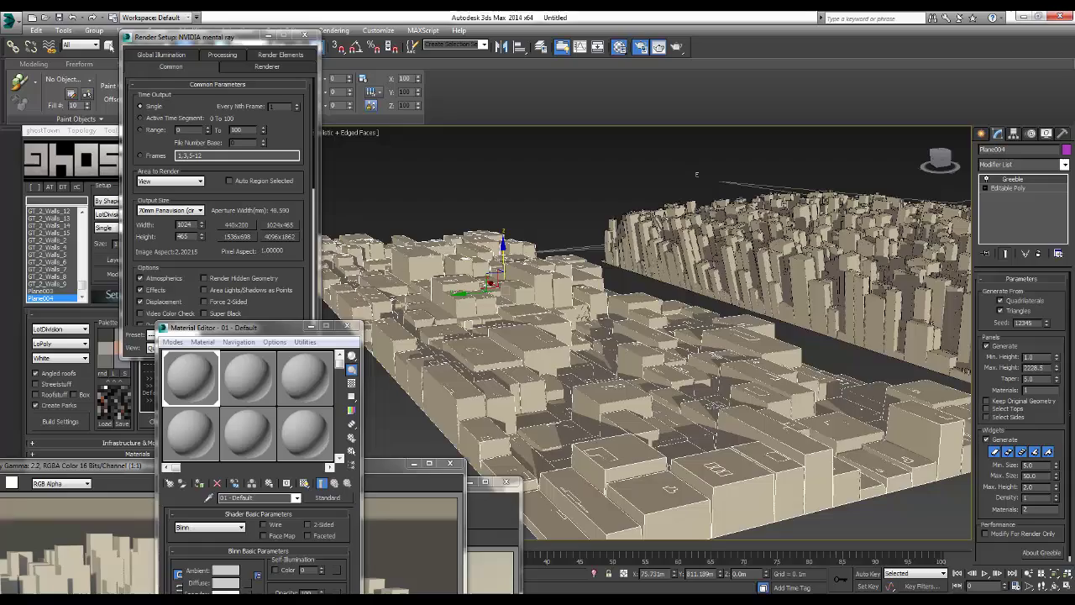
left_click_drag(1056, 367, 1057, 351)
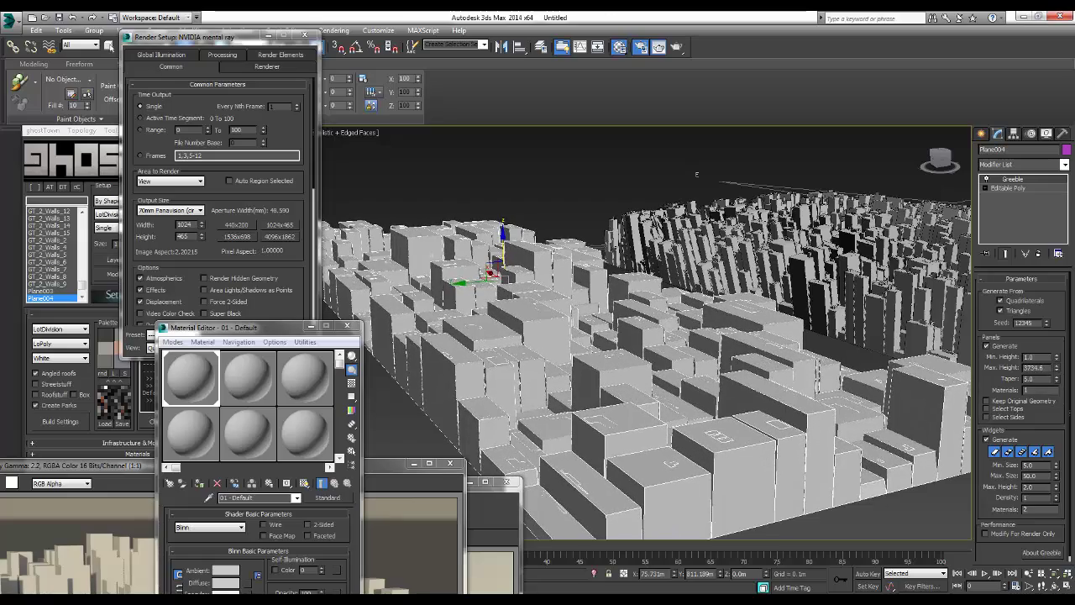
left_click(696, 174)
middle_click_drag(697, 174, 428, 233, "alt")
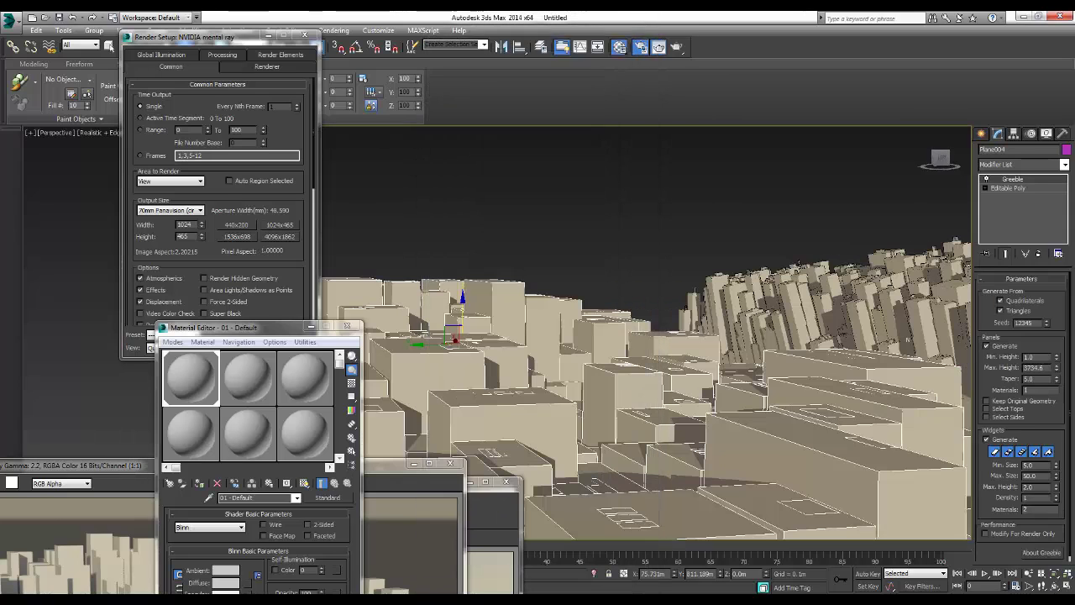
Collapse the greebled Plane004 into an Editable Poly and orbit around the city
right_click(605, 374)
mouse_move(663, 486)
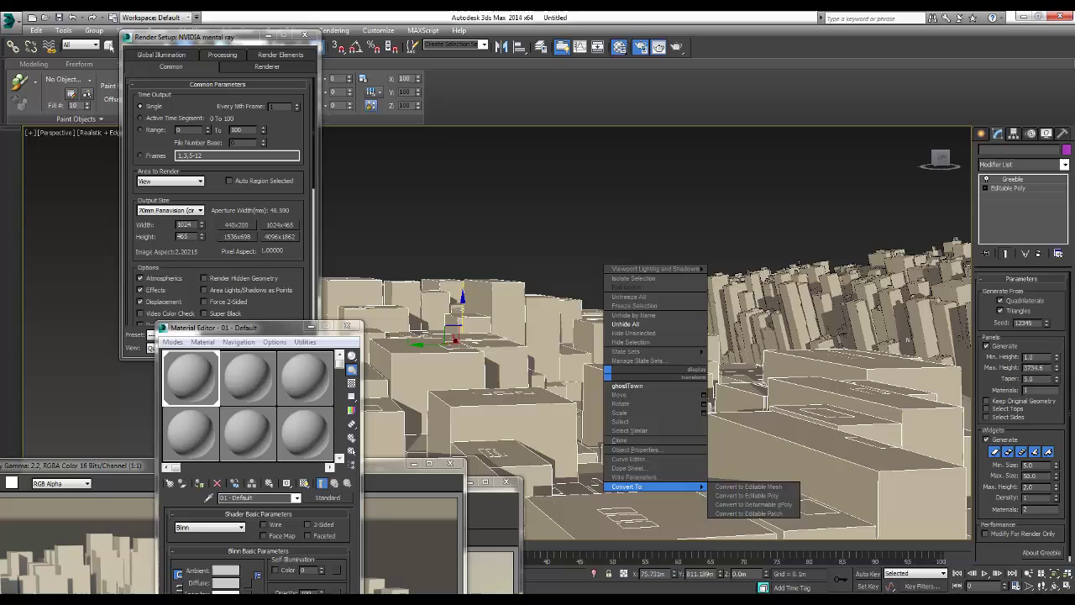
left_click(747, 495)
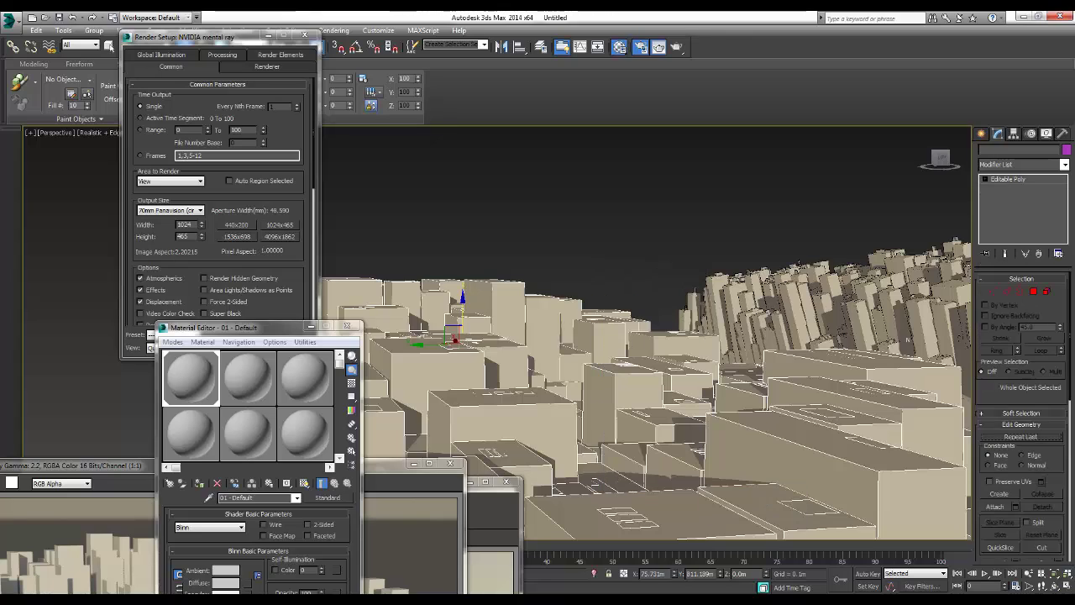
middle_click_drag(647, 336, 336, 336, "alt")
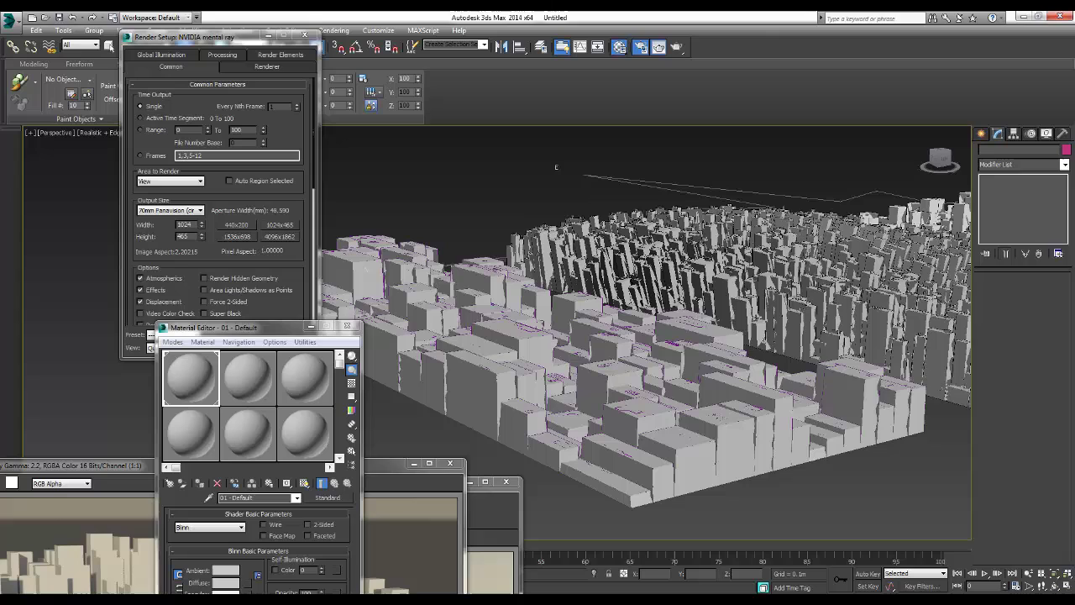
Select building roof polygons and push one roof face down about 5.3 m
left_click(433, 290)
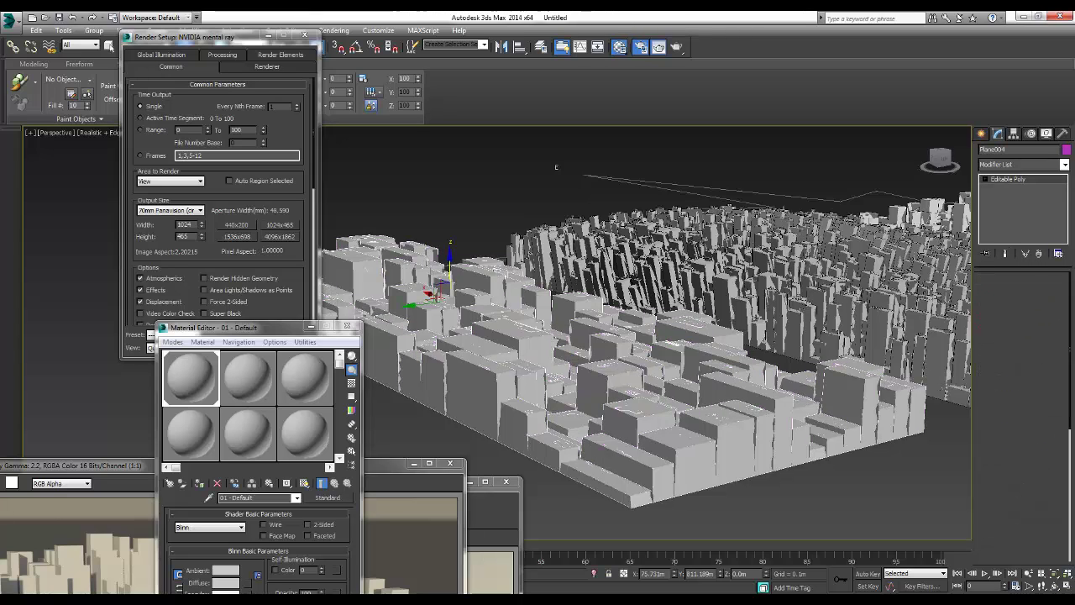
key("4")
left_click(719, 432)
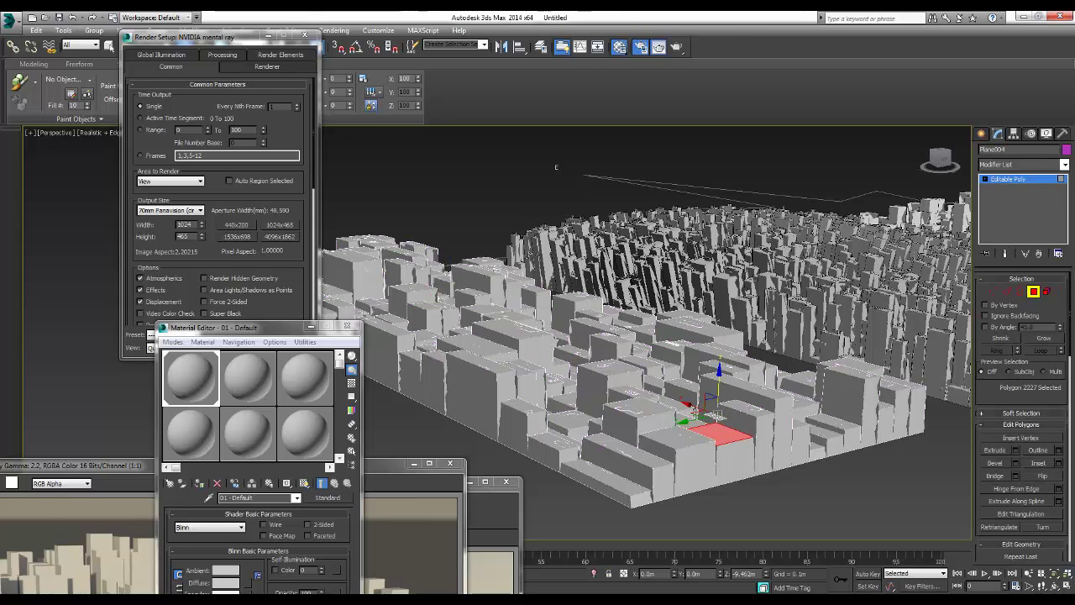
left_click(739, 382)
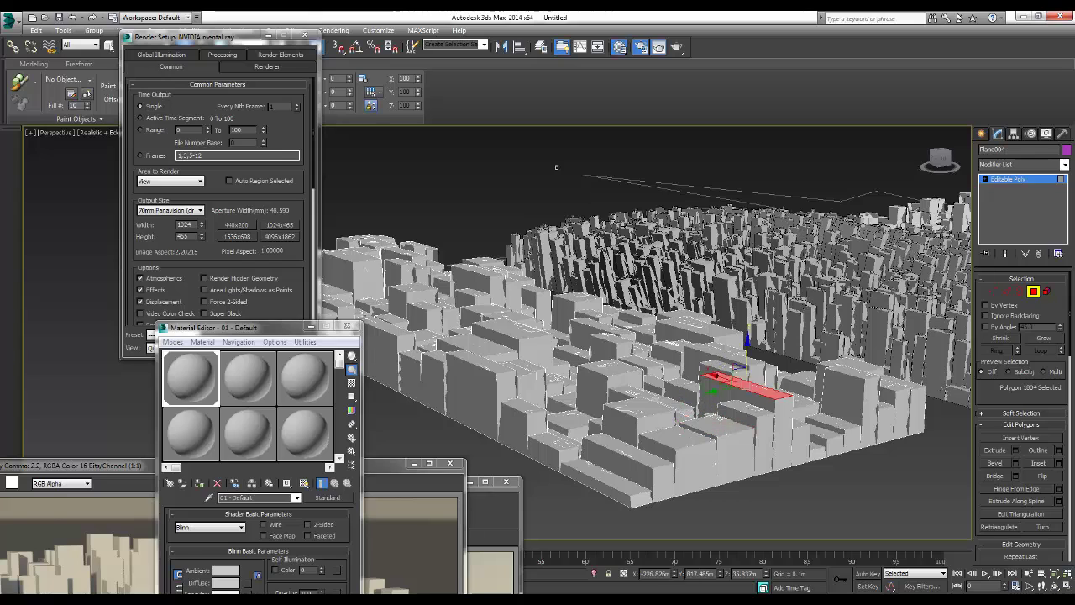
left_click(714, 402)
left_click_drag(720, 388, 735, 412)
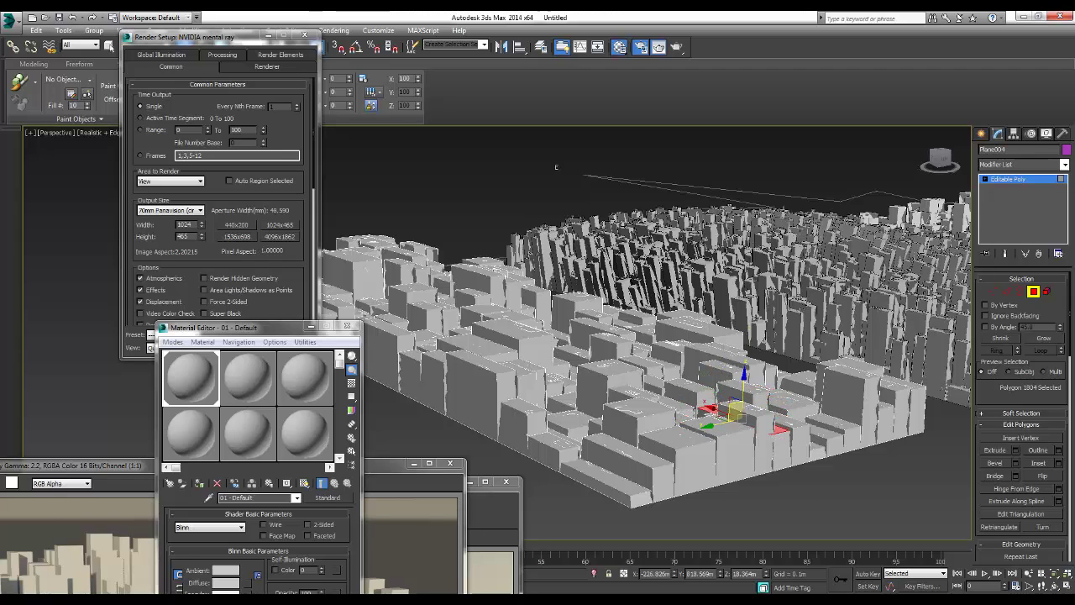
left_click(709, 370)
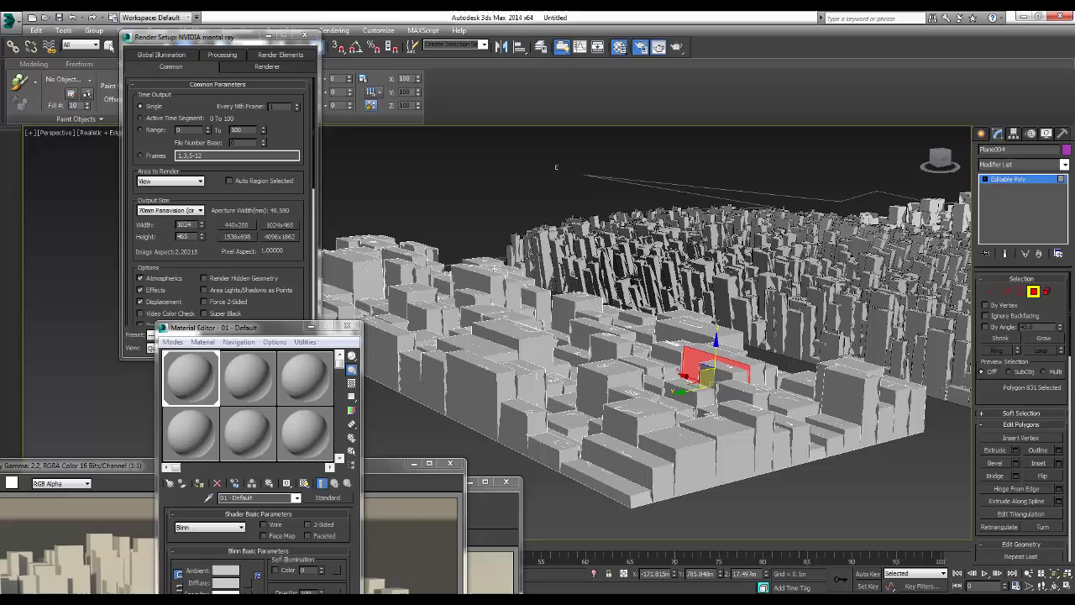
left_click(876, 412)
left_click(680, 435)
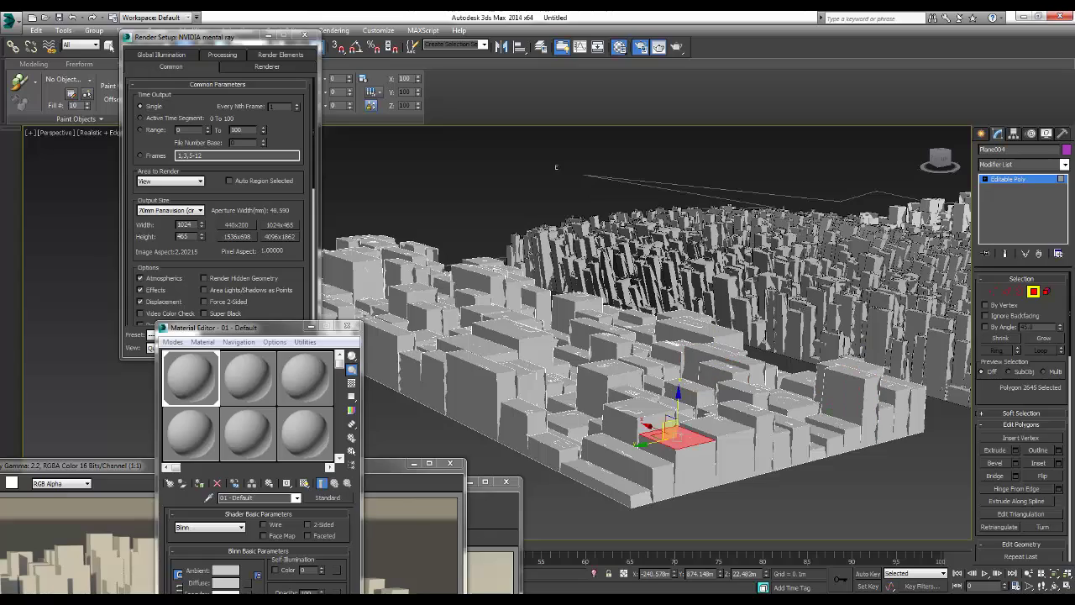
left_click_drag(672, 424, 672, 437)
Raise the sunken roof face back up into a small box, then deselect and orbit the block
scroll(638, 458, "up", 10)
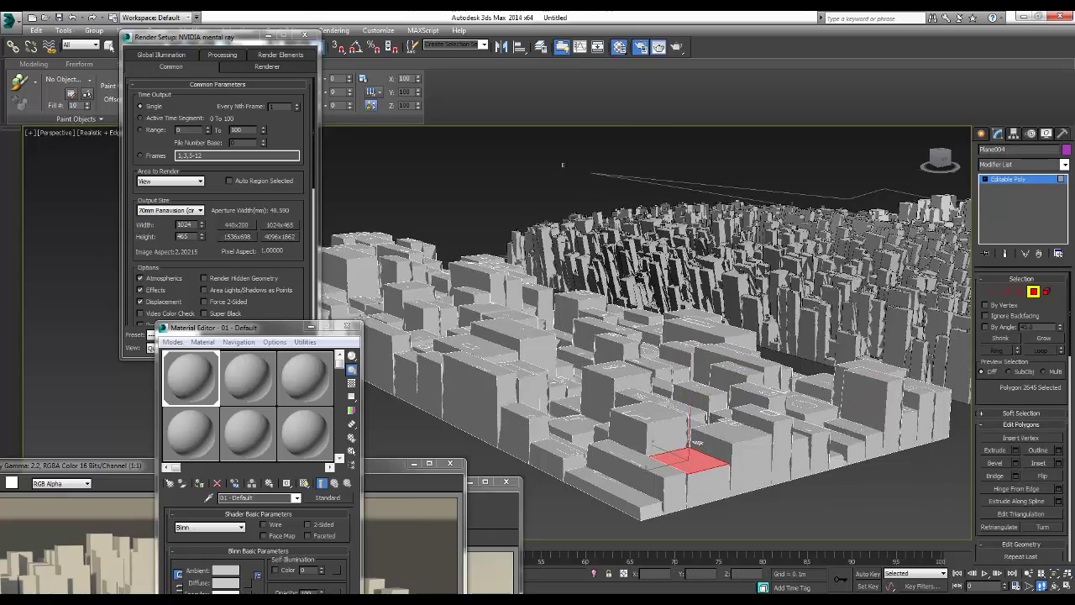
scroll(643, 404, "down", 5)
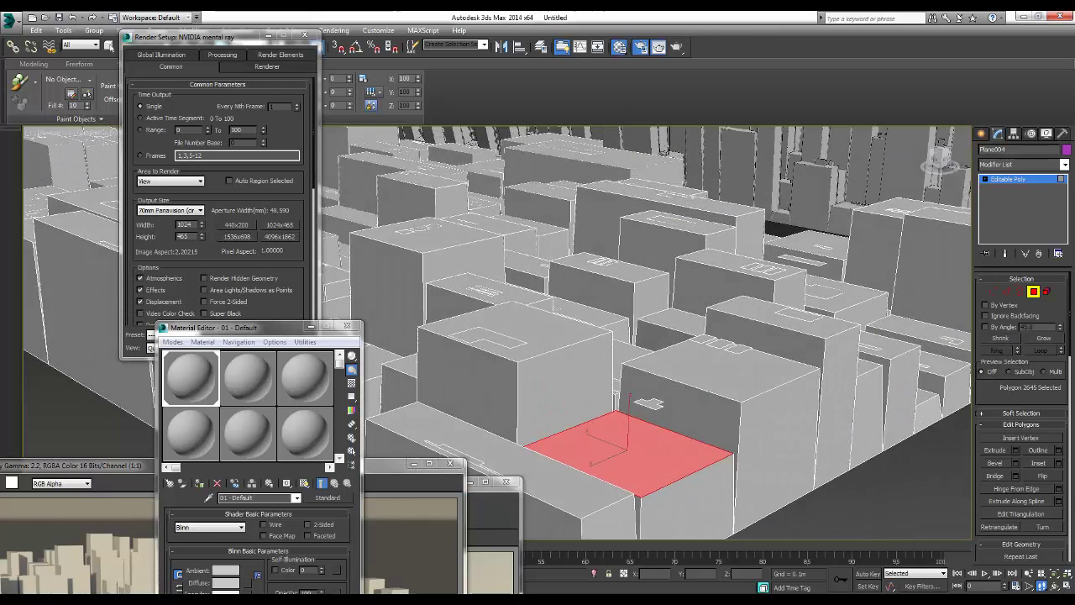
left_click(651, 404)
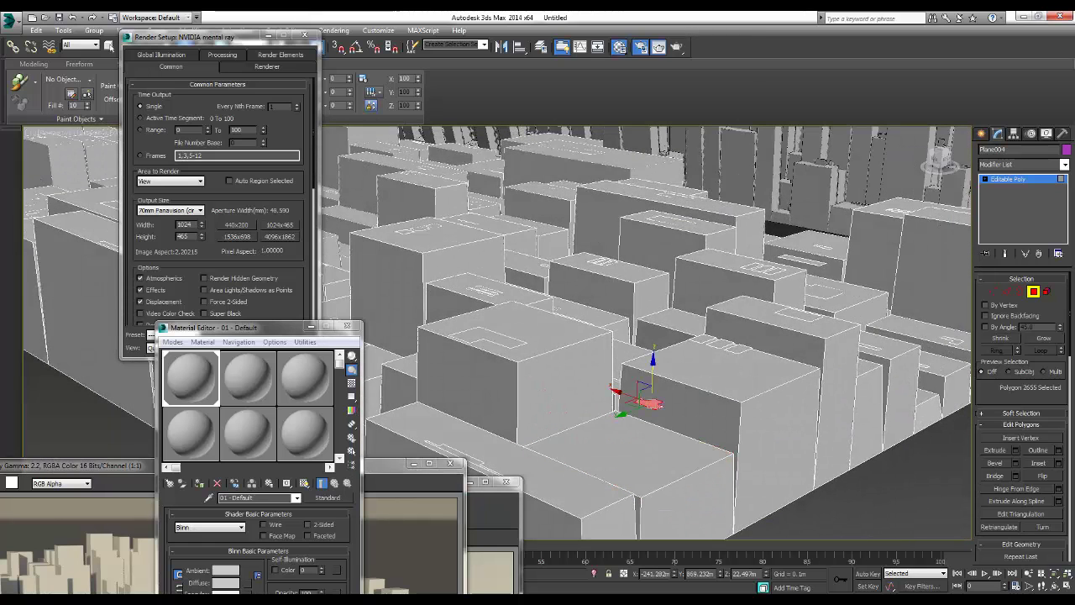
left_click_drag(642, 388, 645, 403)
left_click(647, 407)
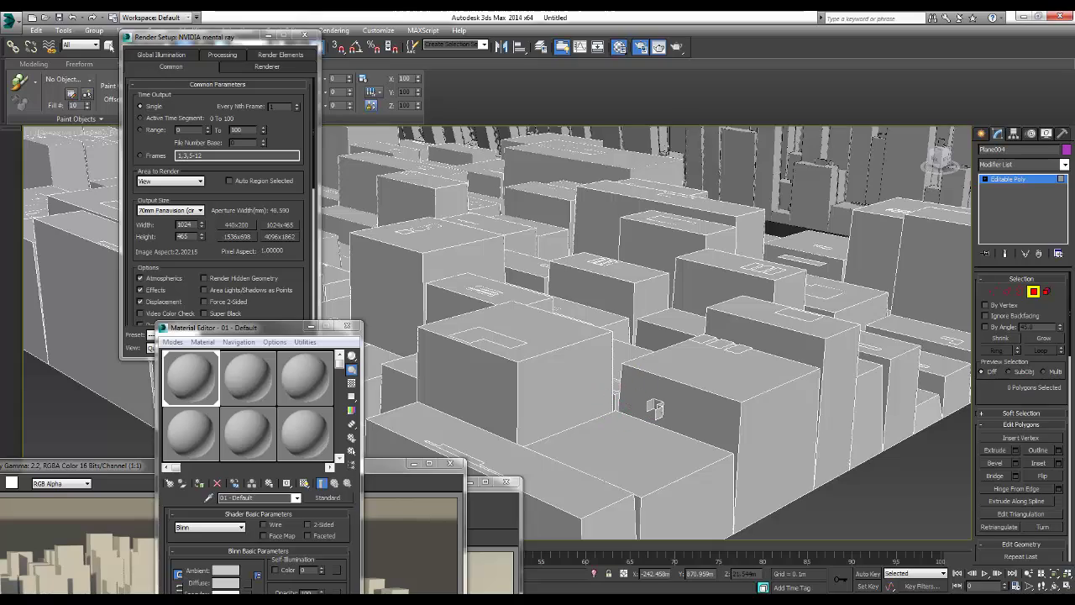
scroll(656, 409, "down", 10)
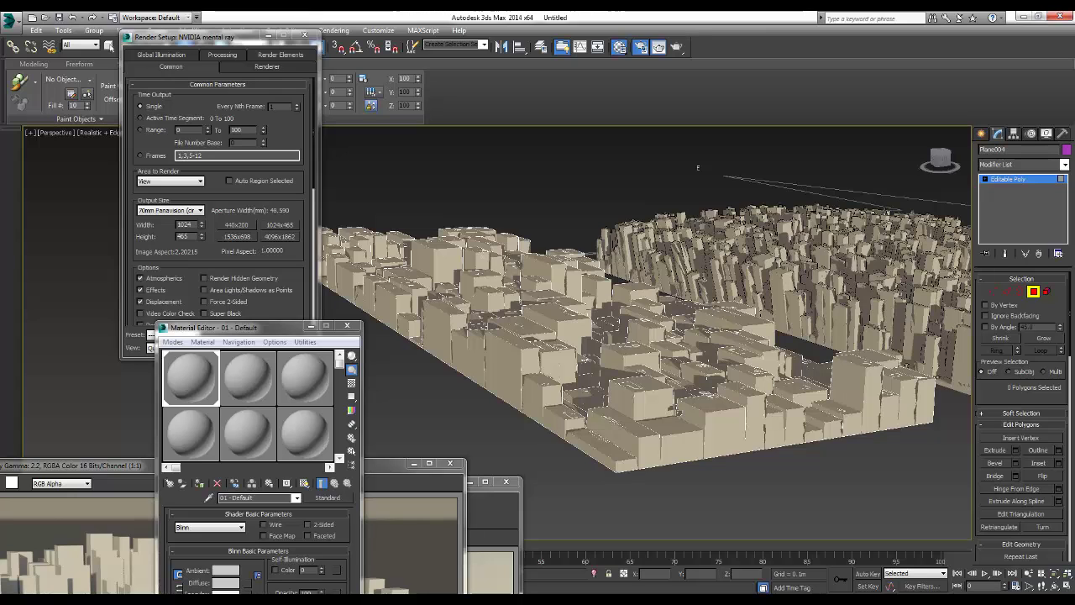
key("ctrl+d")
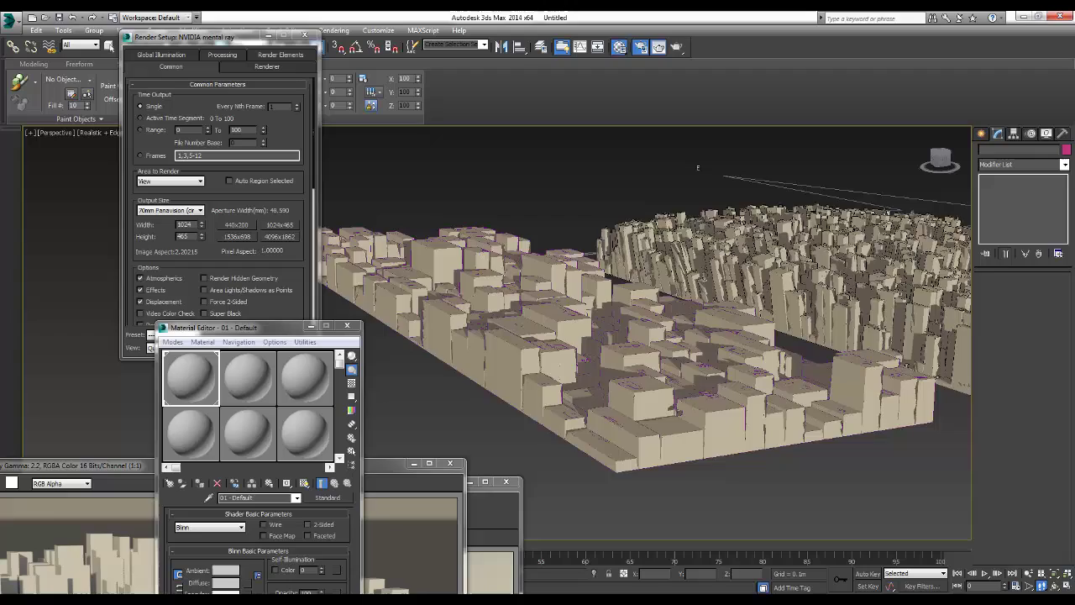
middle_click_drag(646, 320, 588, 294, "alt")
middle_click_drag(732, 371, 846, 382, "alt")
Add an FFD 4x4x4 modifier to the city mesh and enter Control Points mode
left_click(847, 383)
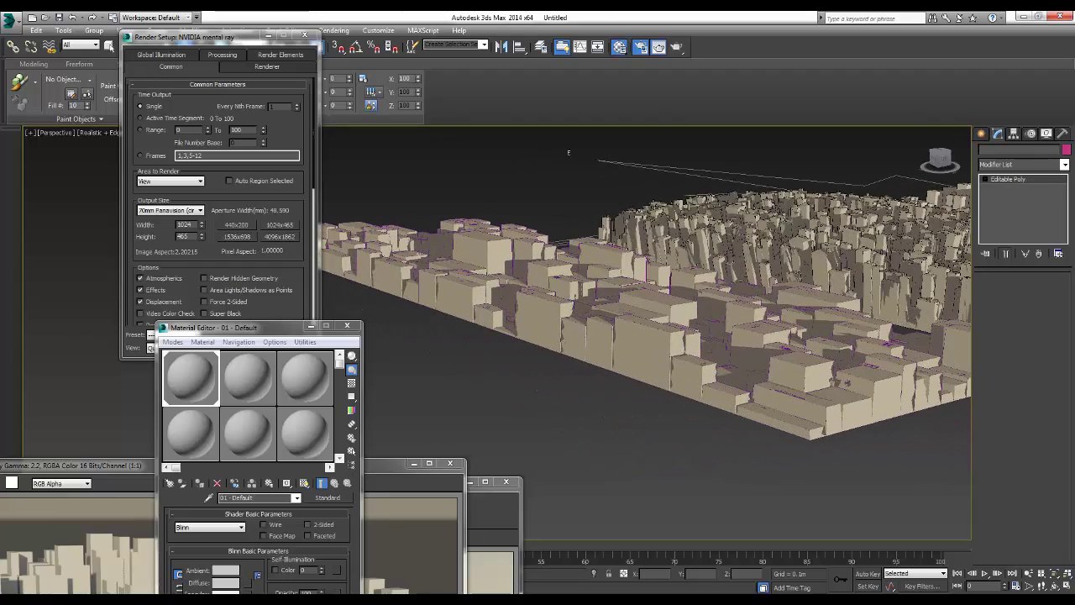
left_click(1063, 165)
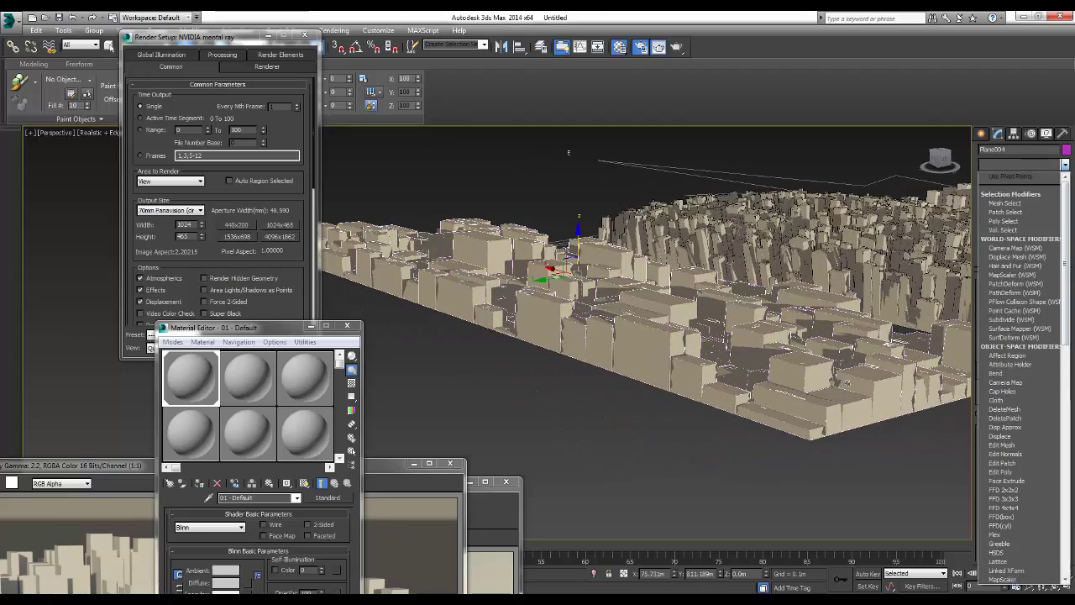
scroll(1020, 370, "down", 2)
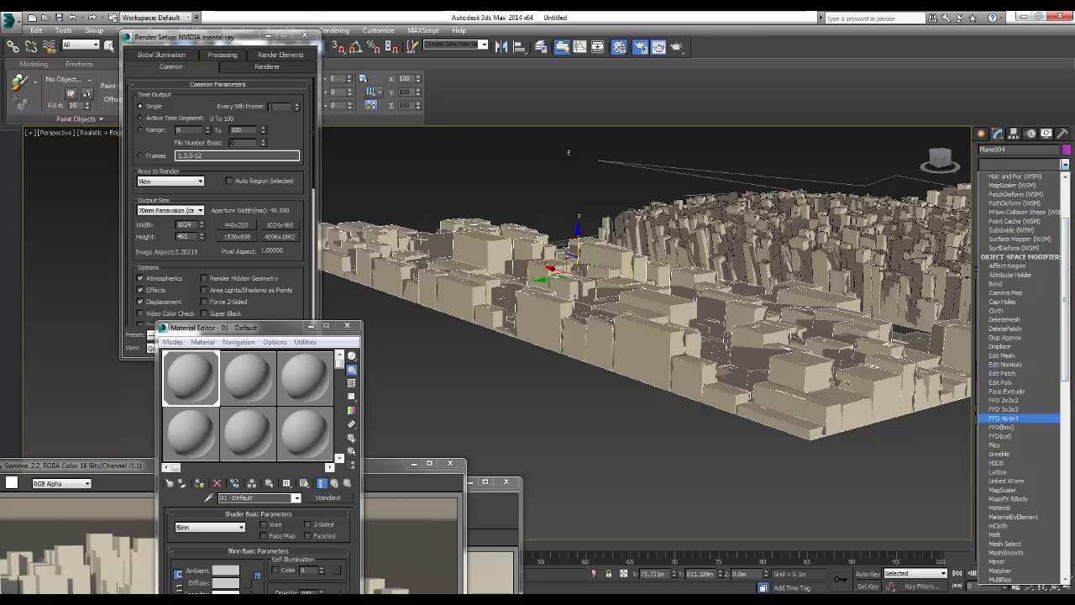
left_click(1004, 417)
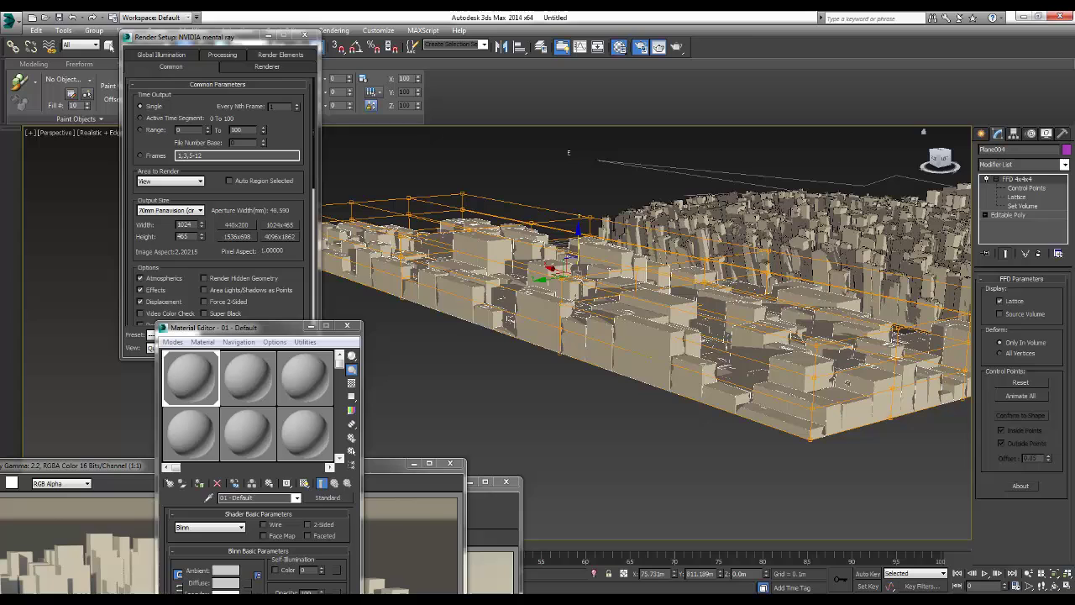
left_click(1027, 188)
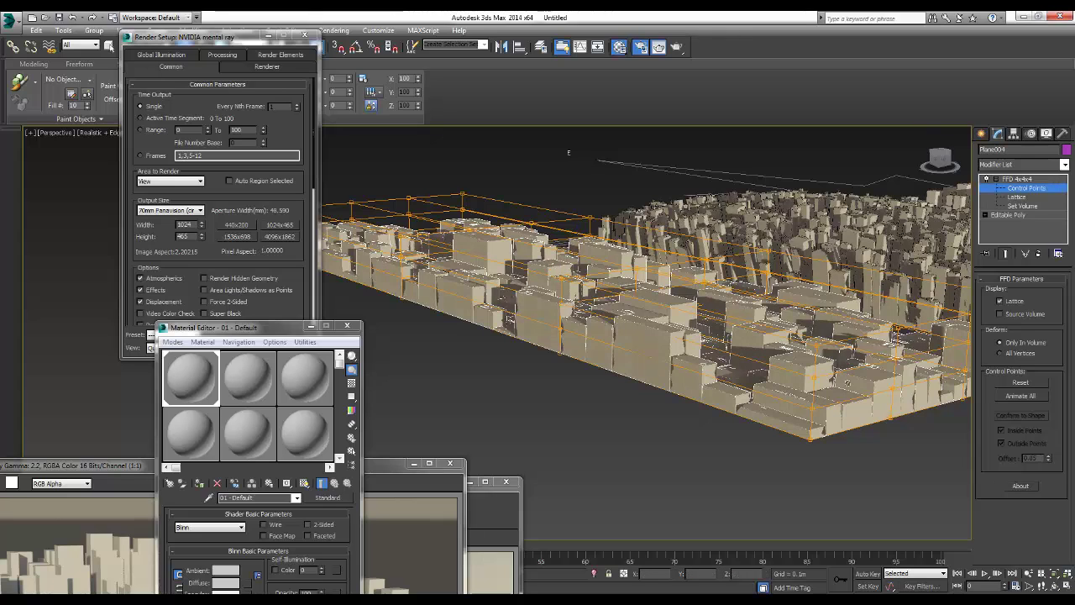
mouse_move(562, 279)
left_mouse_down()
mouse_move(559, 487)
mouse_move(567, 138)
mouse_move(563, 178)
left_mouse_up()
middle_click_drag(563, 178, 495, 189, "alt")
Move selected lattice control points down in Z to bend the buildings into hills
right_click(640, 235)
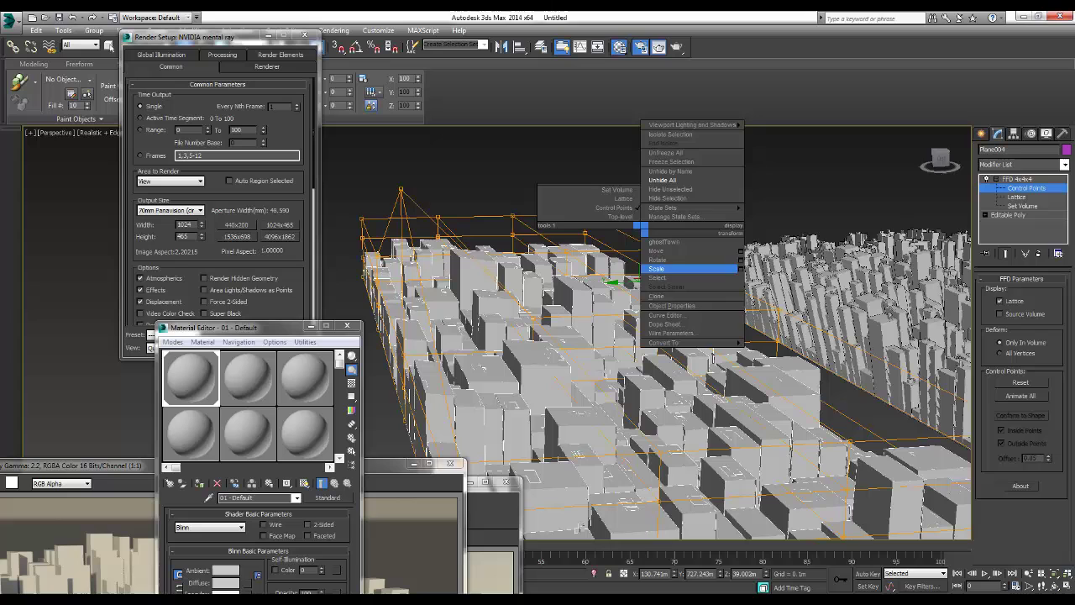
left_click(689, 268)
left_click(658, 282)
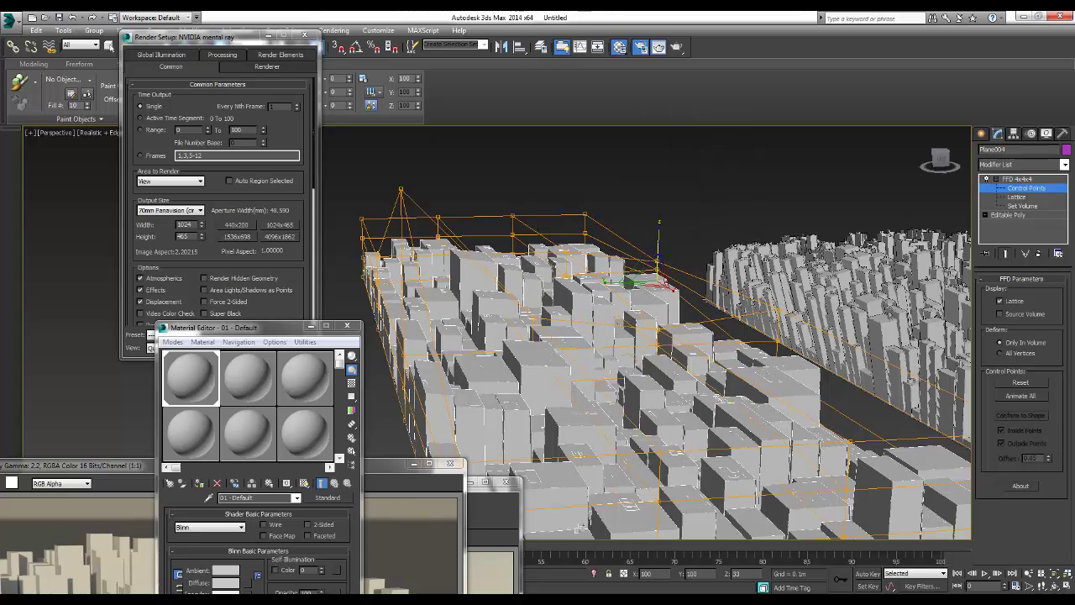
right_click(644, 232)
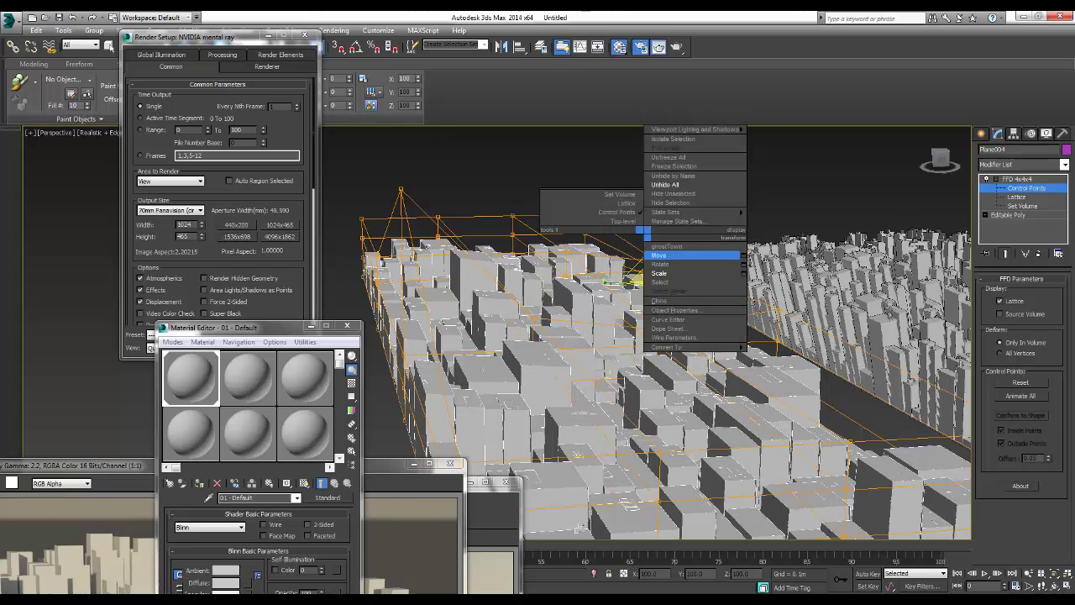
left_click(659, 255)
left_click_drag(657, 244, 657, 286)
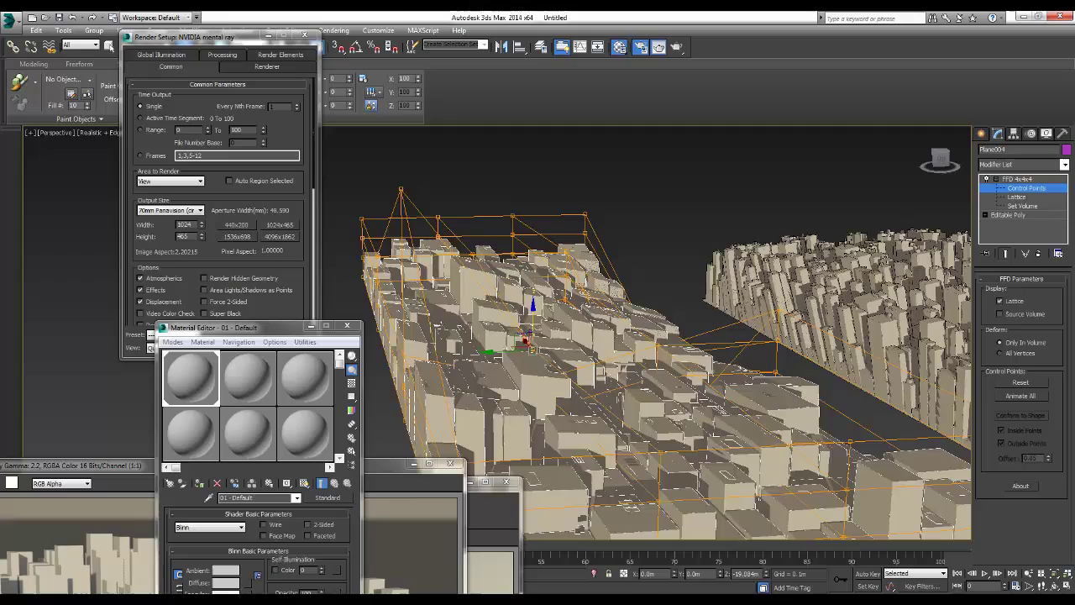
left_click_drag(657, 290, 657, 337)
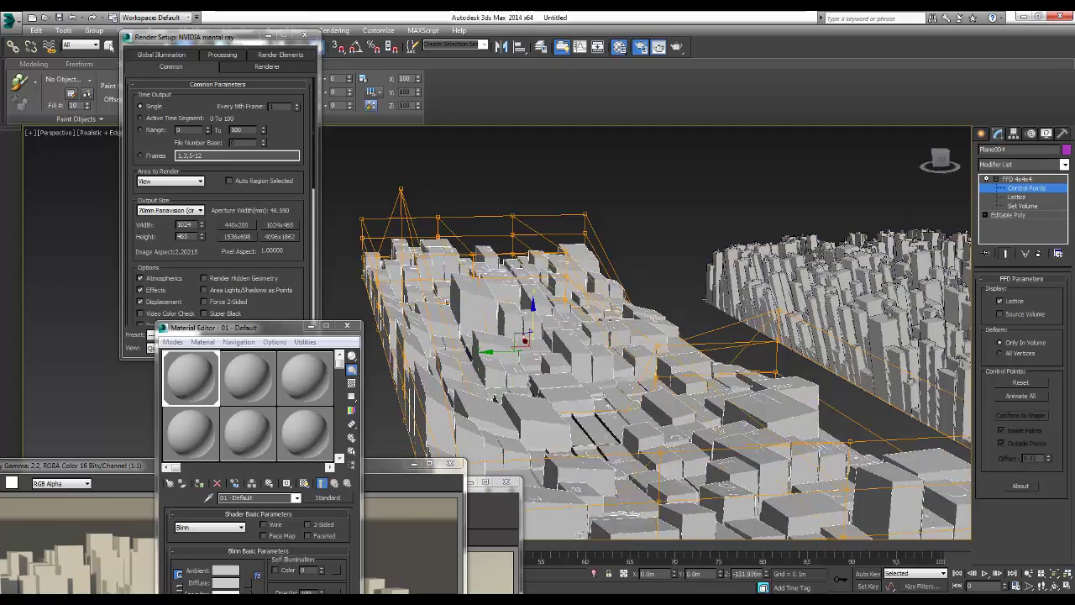
Orbit to a low street-level view and deselect the FFD-bent Plane004 block to hide its lattice
middle_click_drag(664, 336, 571, 294, "alt")
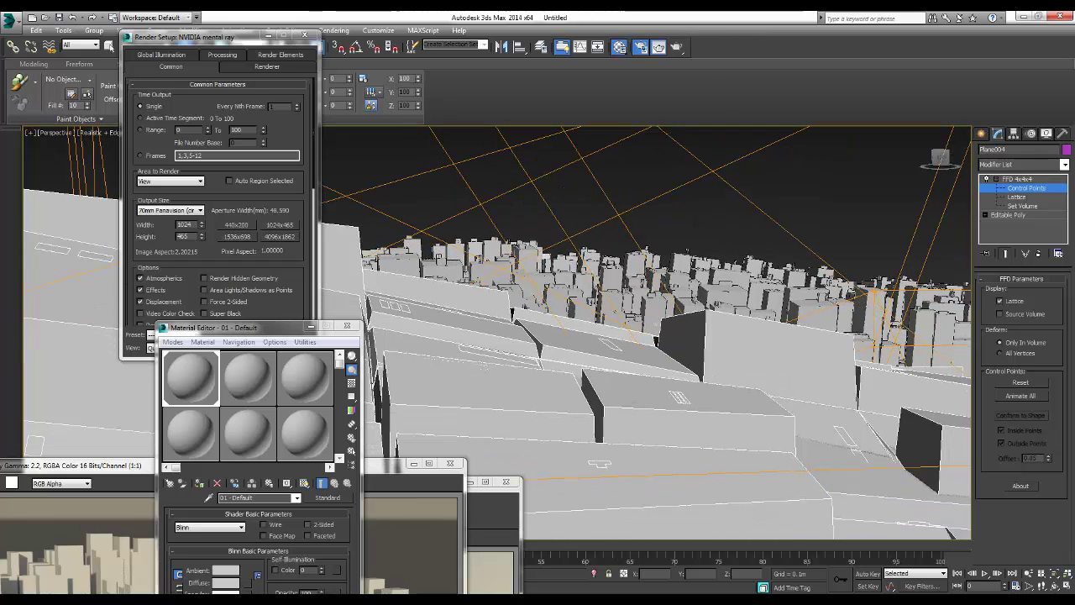
key("ctrl+d")
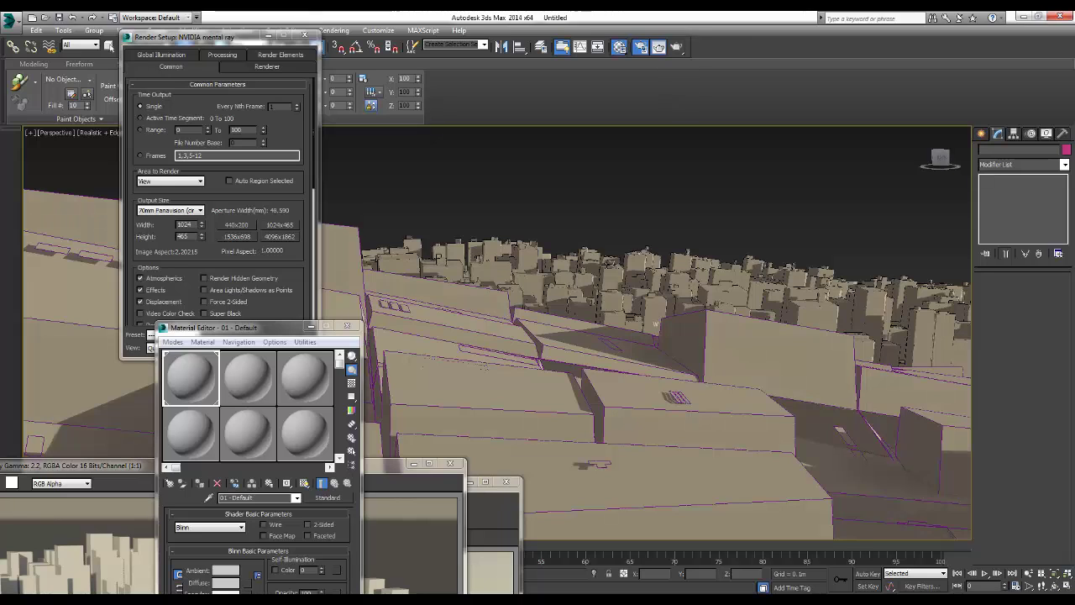
Render the Perspective view of the hilly Plane004 rooftops with mental ray
key("shift+q")
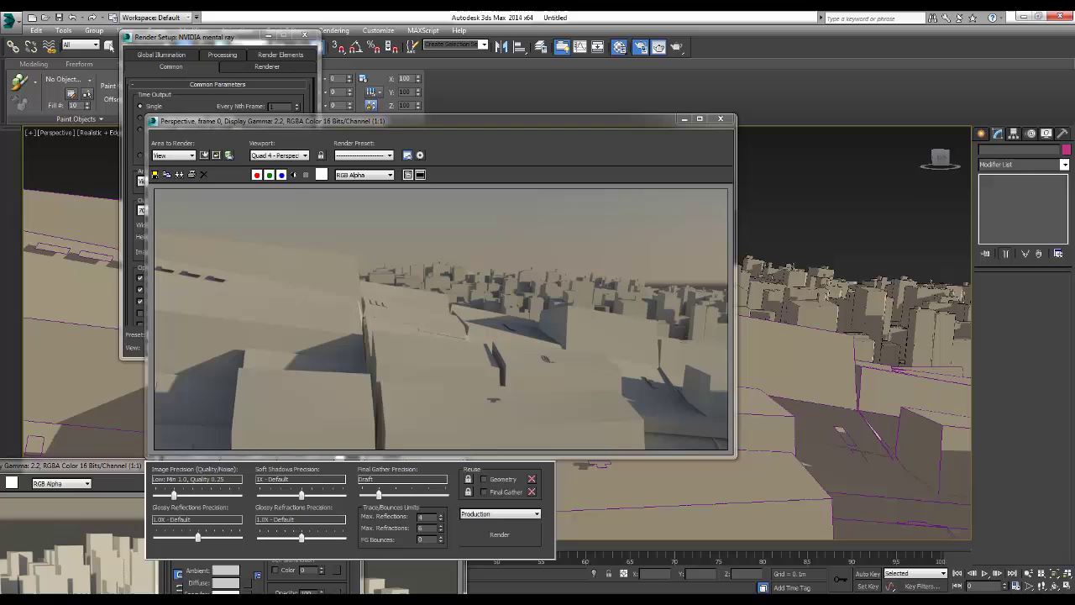
key("F10")
key("F10")
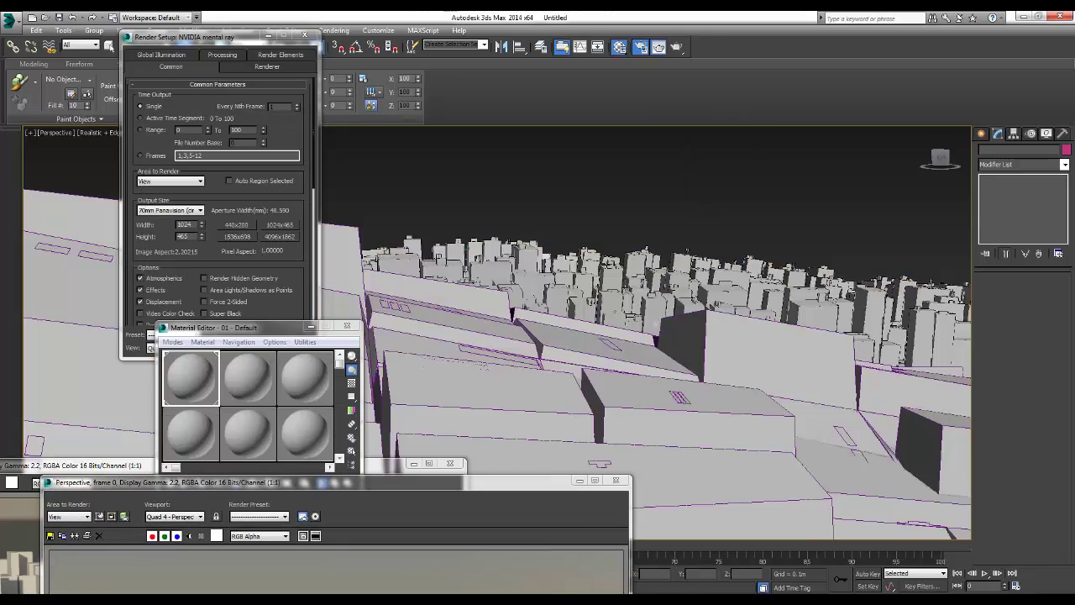
scroll(645, 336, "down", 10)
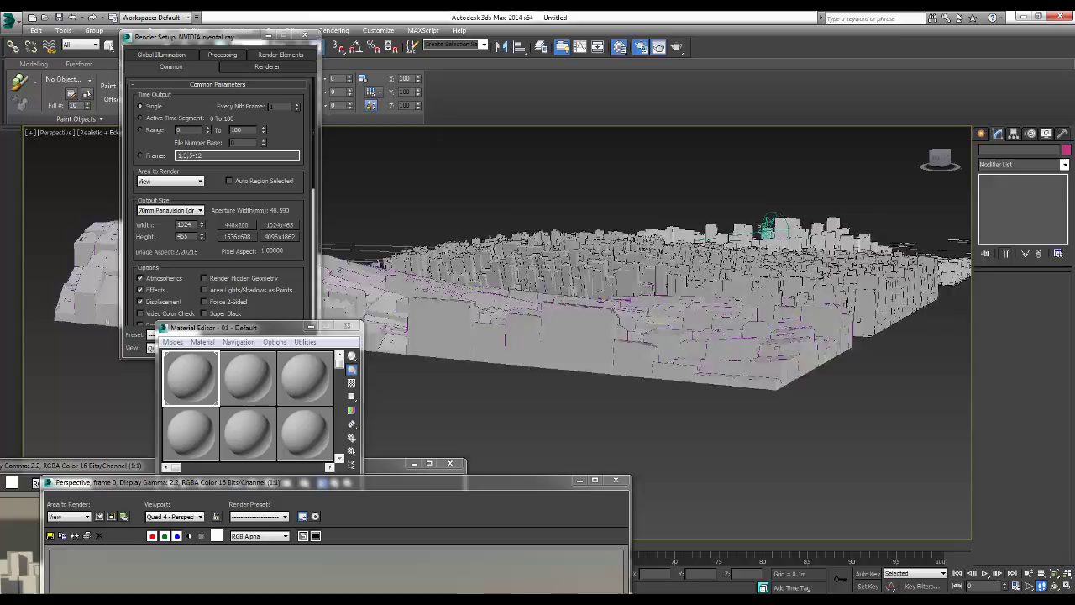
middle_click_drag(645, 336, 538, 370, "alt")
scroll(538, 370, "up", 10)
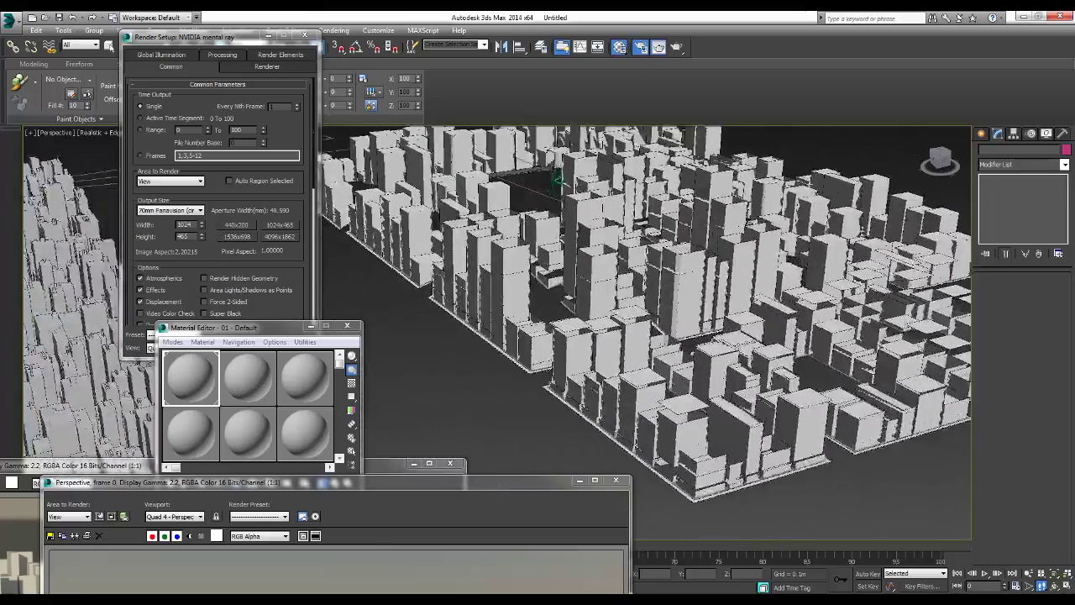
scroll(537, 370, "down", 10)
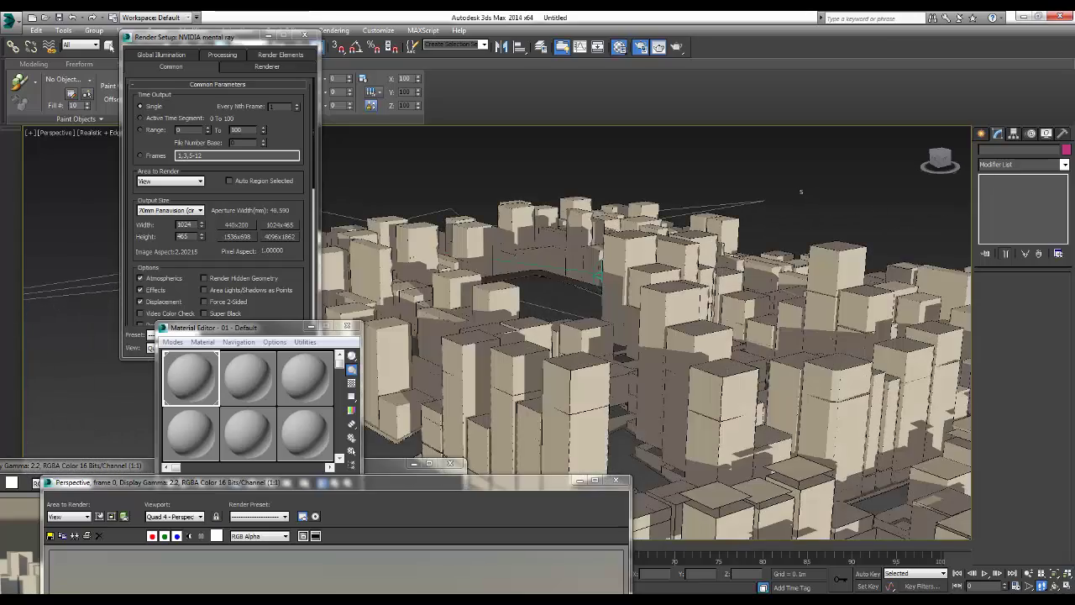
scroll(782, 155, "down", 8)
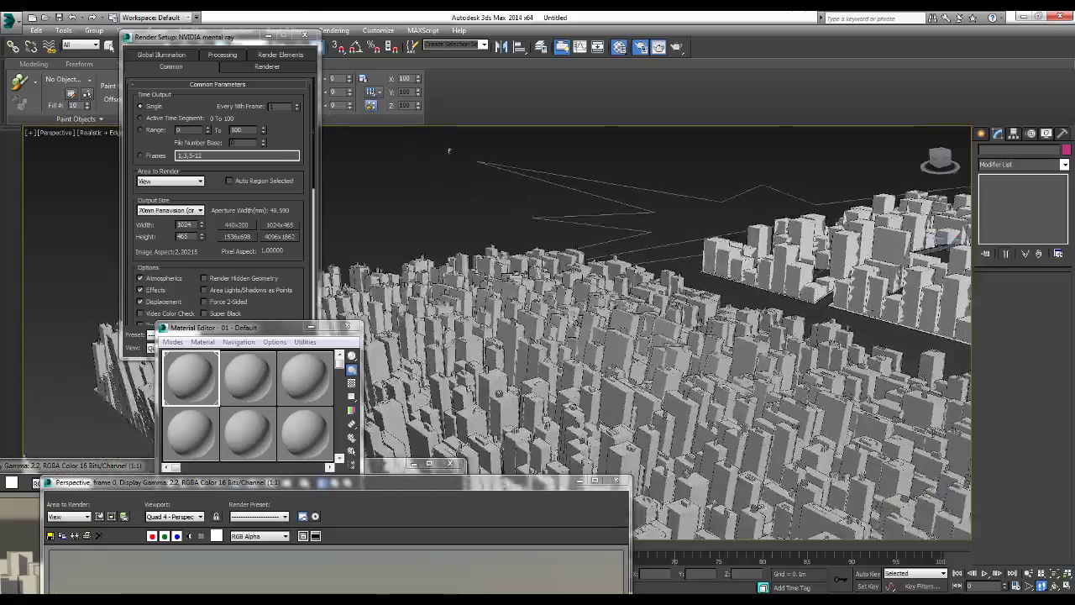
middle_click_drag(555, 144, 693, 166, "alt")
scroll(643, 153, "down", 5)
scroll(643, 153, "up", 10)
scroll(693, 166, "up", 10)
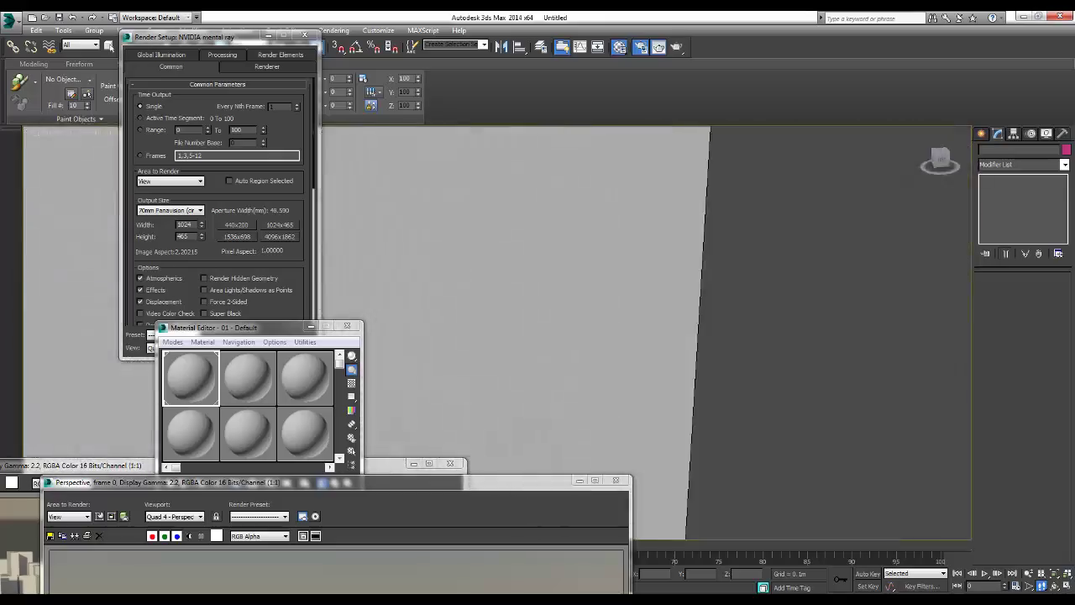
scroll(645, 330, "down", 10)
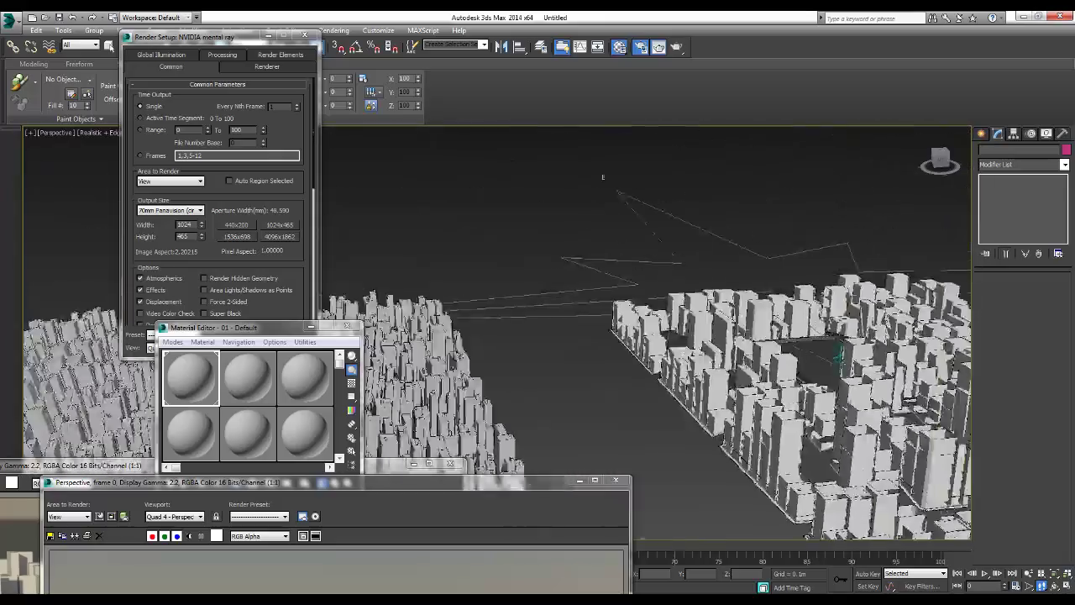
middle_click_drag(645, 330, 794, 330, "alt")
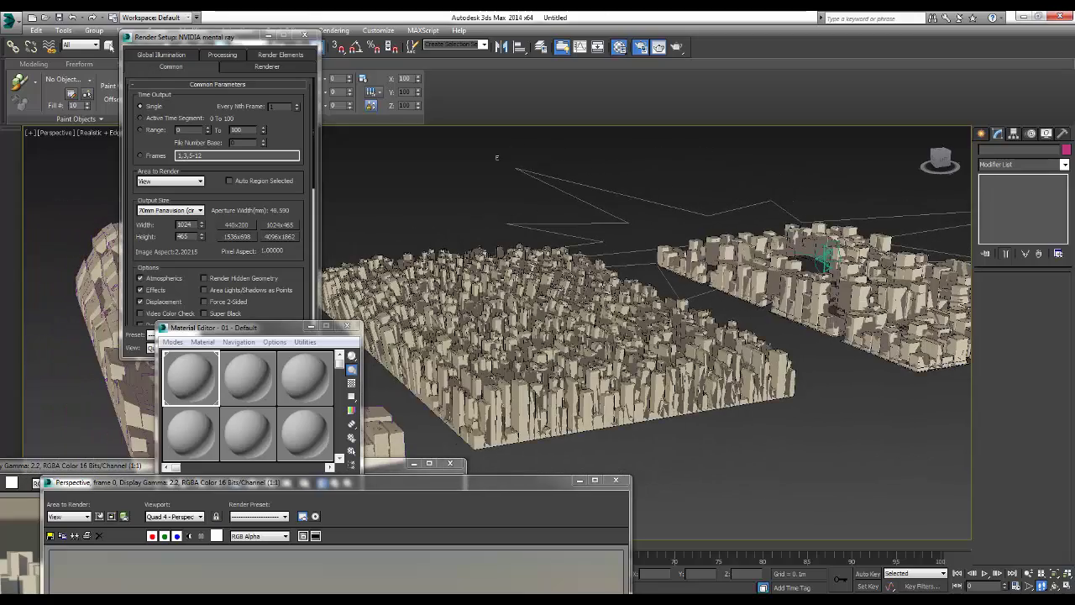